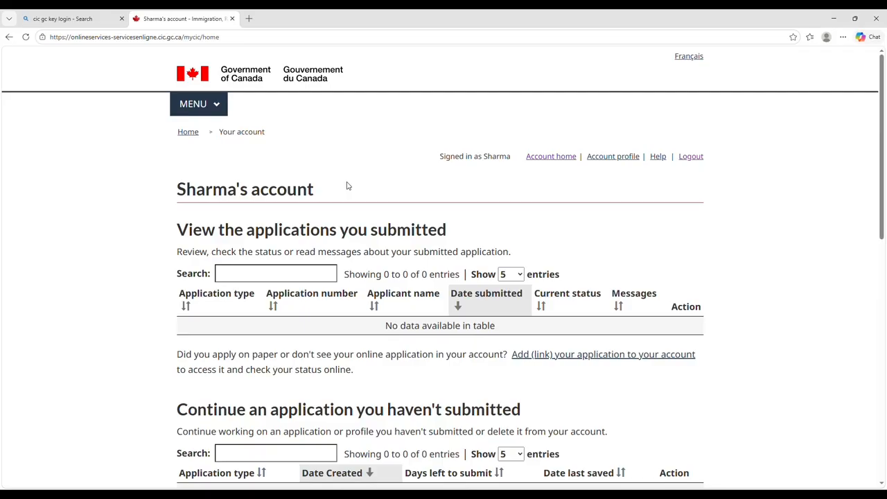
From the account home page, choose 'Apply to come to Canada', then 'Express Entry (EE)'.
scroll(348, 186, "down", 3)
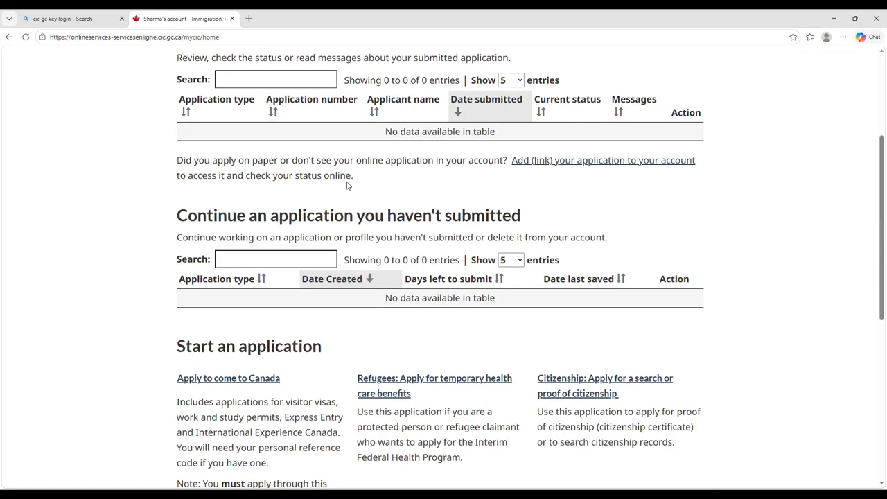
scroll(348, 185, "up", 2)
scroll(348, 185, "down", 5)
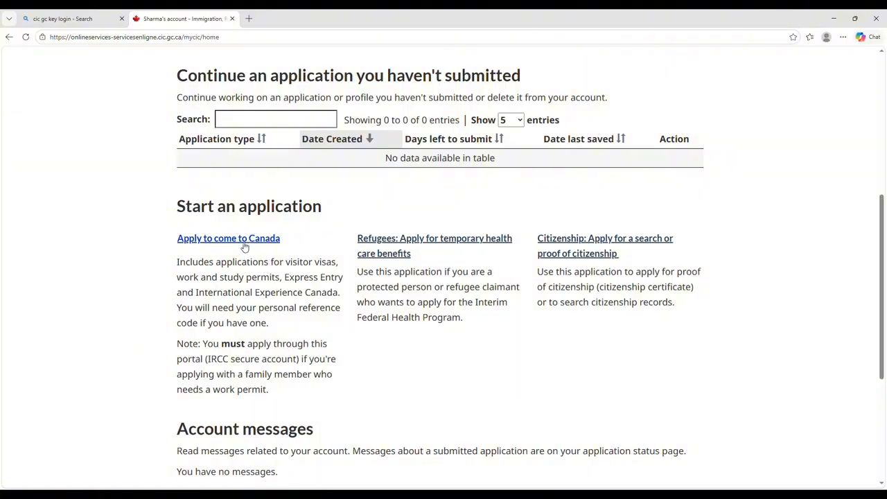
left_click(244, 243)
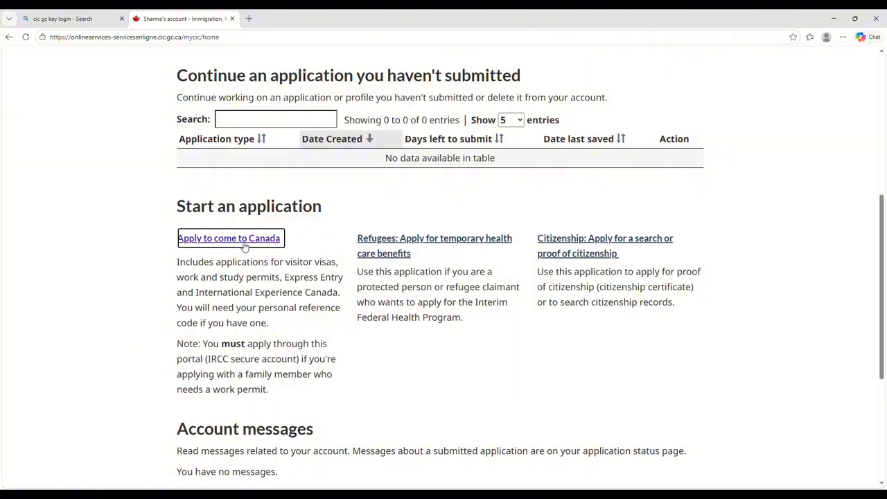
scroll(417, 288, "down", 1)
scroll(417, 288, "down", 2)
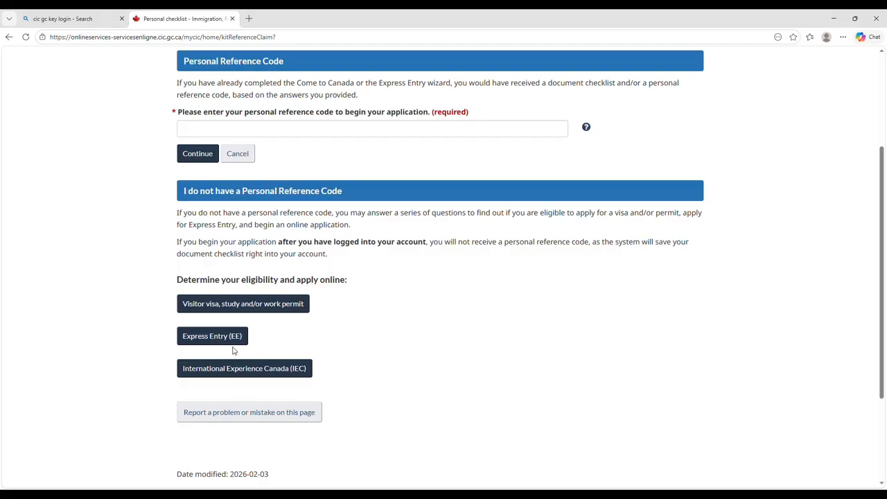
left_click(214, 337)
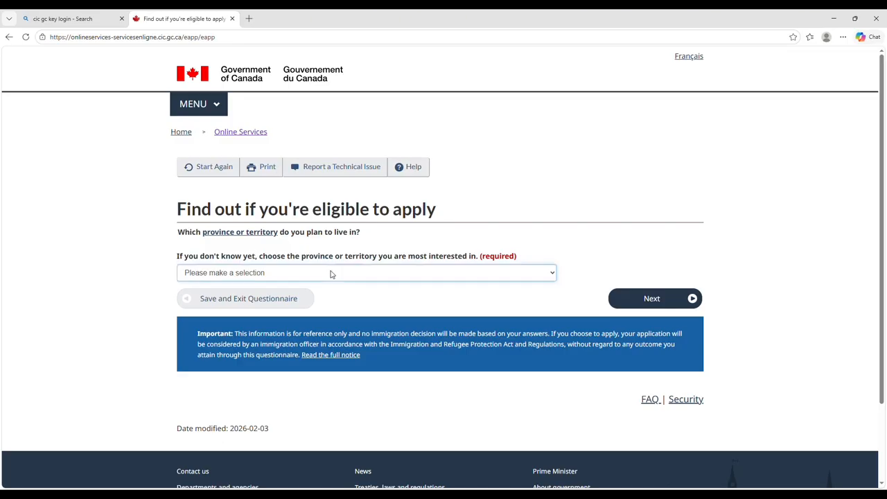
Answer Ontario for the planned province and IELTS for the first official language test.
key("o")
left_click(675, 299)
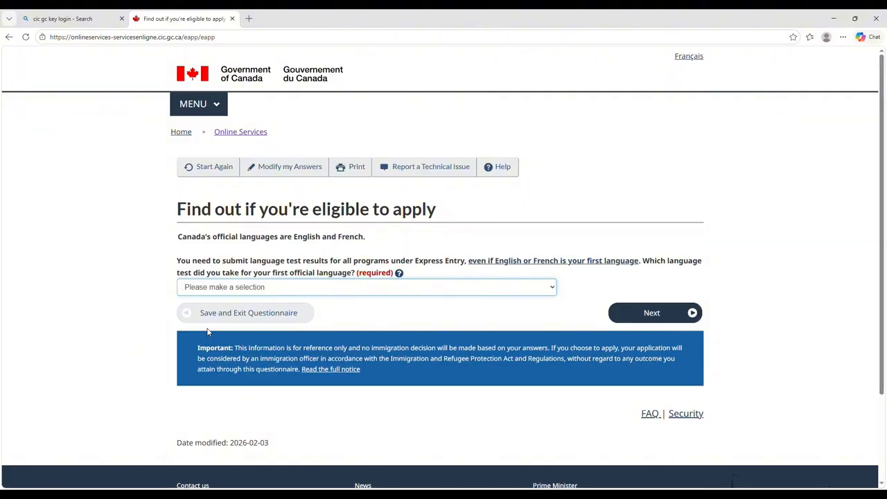
left_click(207, 330)
left_click(637, 312)
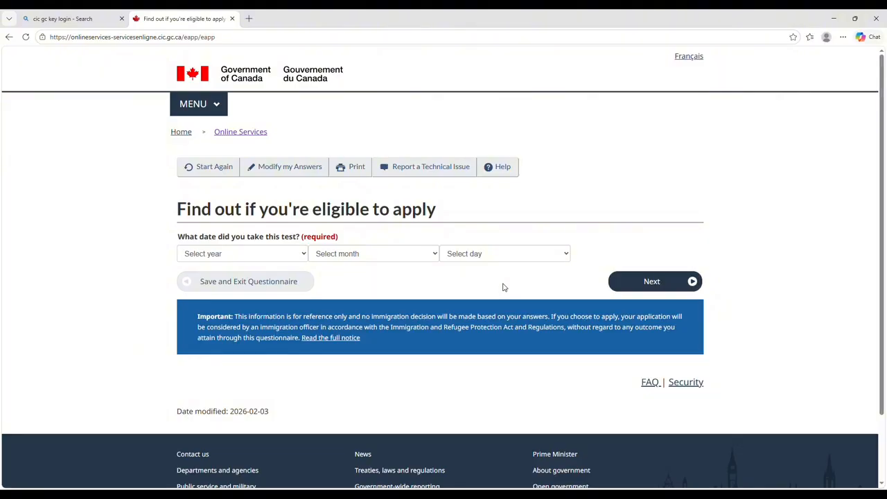
Enter the IELTS test date as 01 April 2026.
left_click(245, 254)
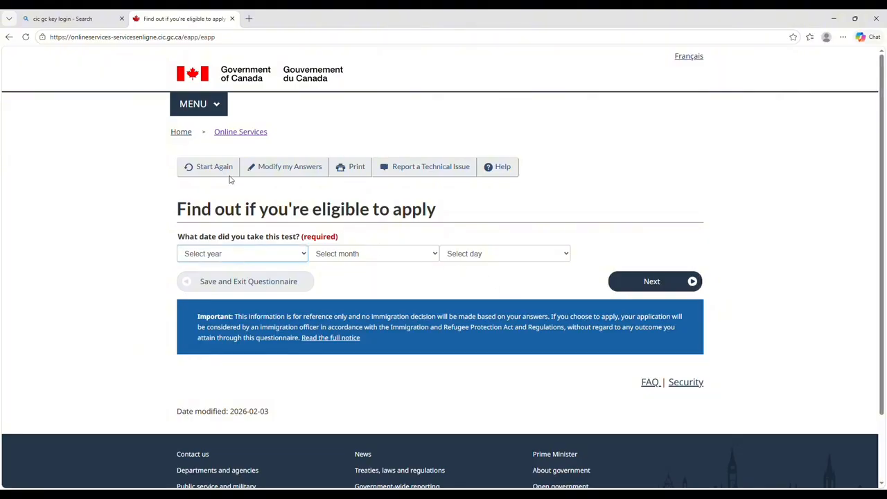
left_click(213, 27)
left_click(397, 254)
left_click(393, 324)
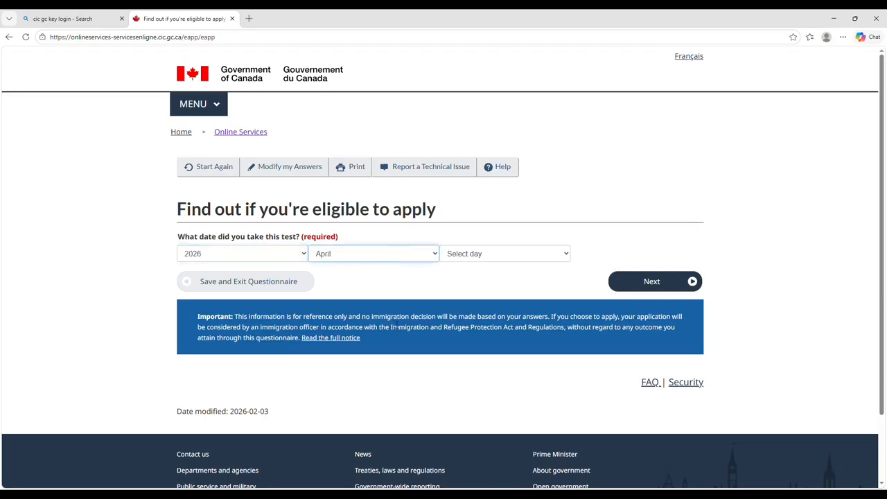
left_click(508, 254)
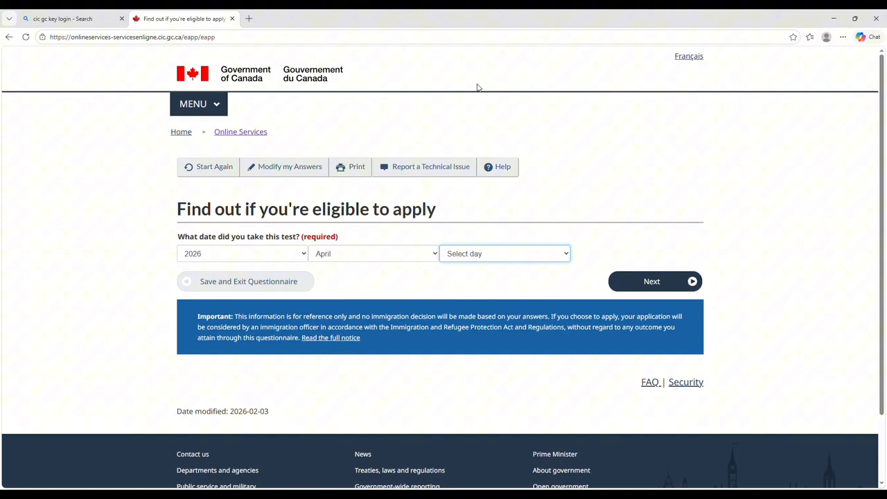
left_click(469, 32)
left_click(632, 290)
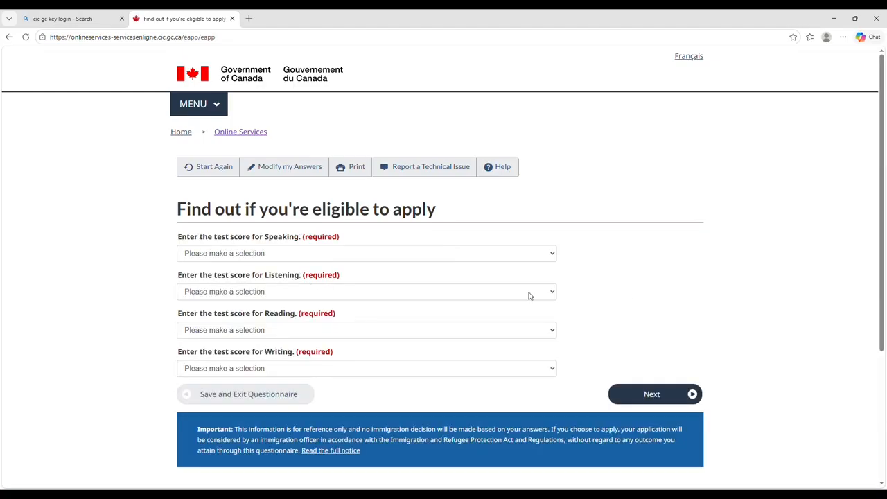
Set IELTS Speaking, Listening, Reading and Writing scores all to 7 and submit.
left_click(347, 257)
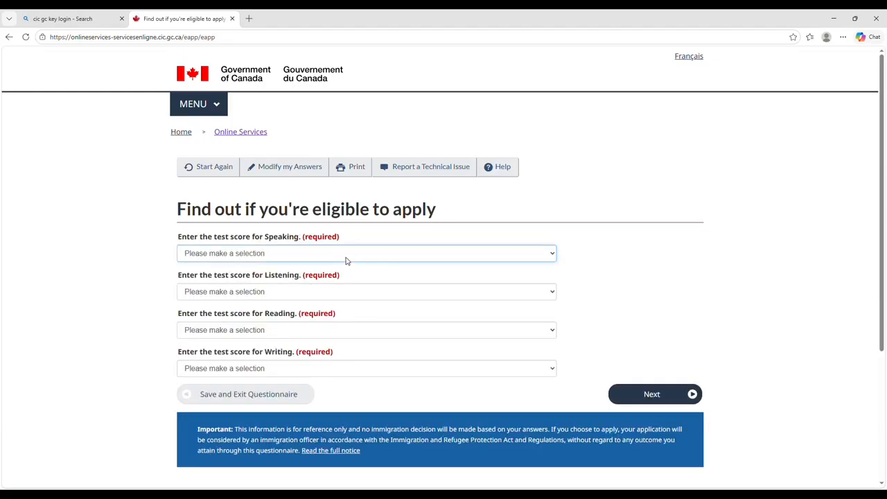
left_click(335, 333)
left_click(278, 294)
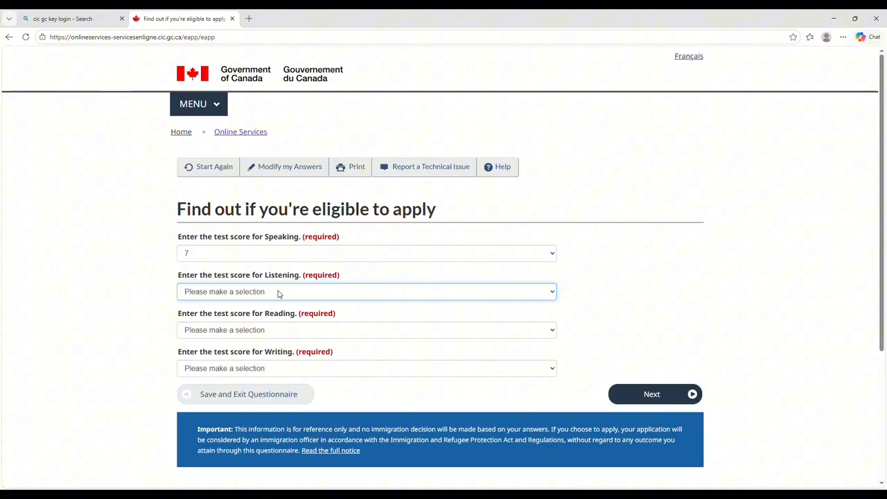
left_click(268, 374)
left_click(232, 338)
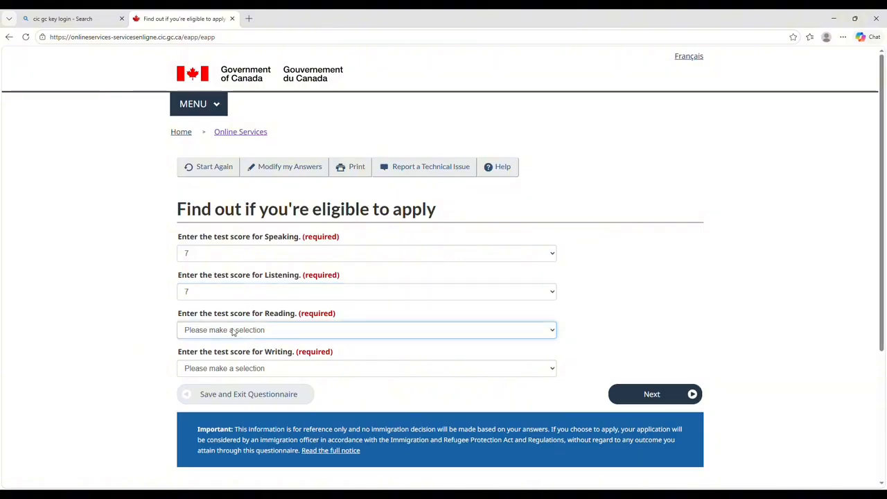
left_click(230, 209)
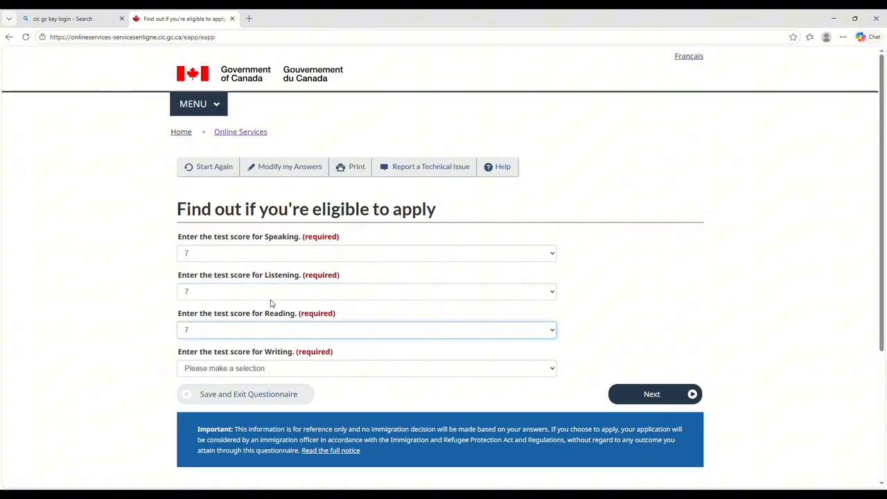
left_click(255, 371)
left_click(207, 246)
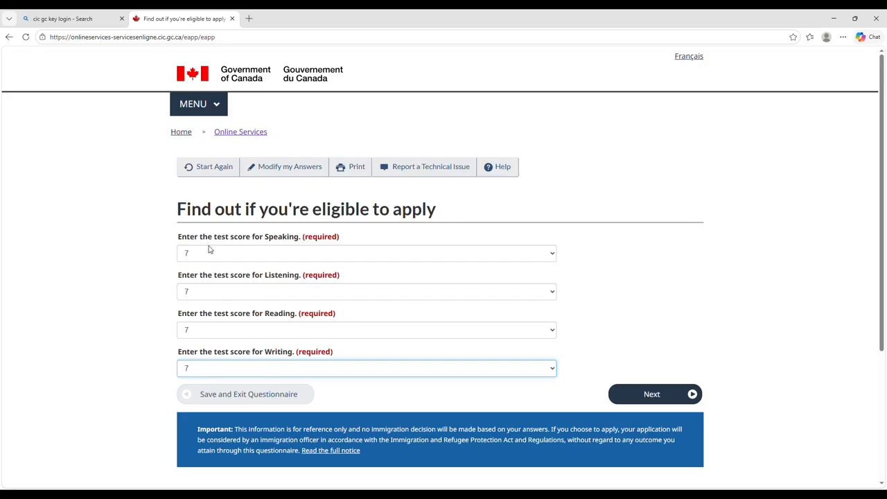
left_click(659, 401)
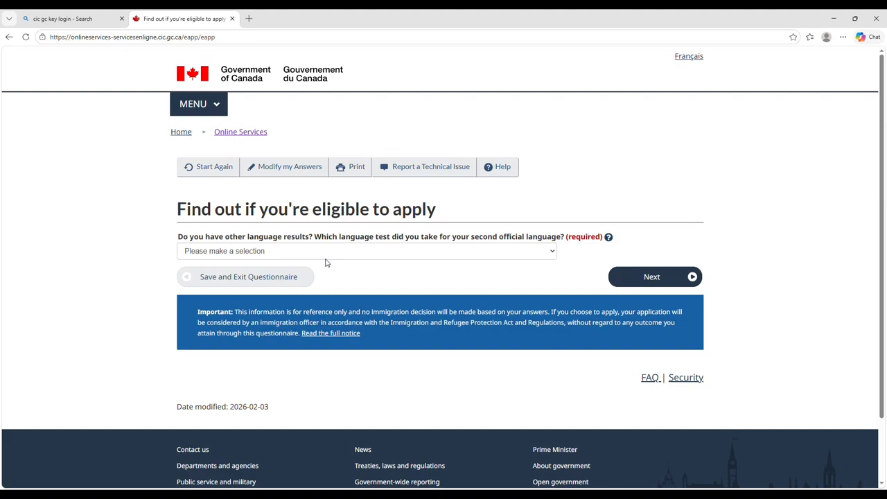
Answer None for a second official language test.
left_click(323, 253)
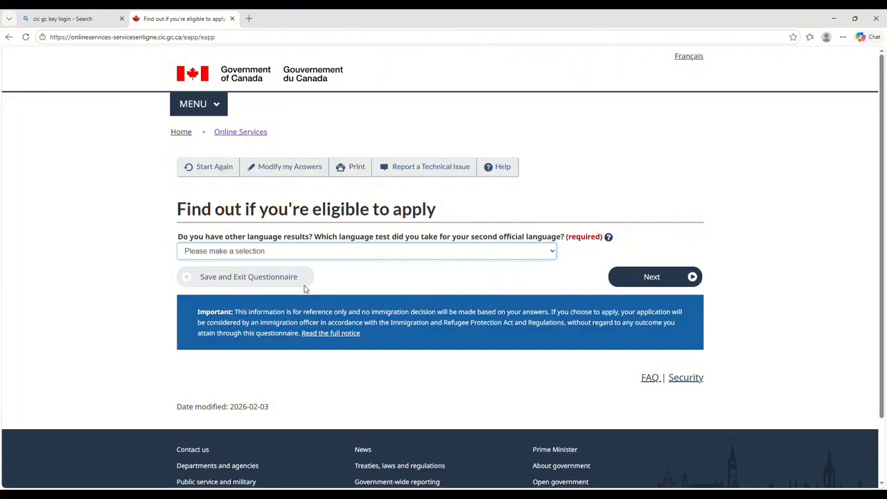
key("Down")
left_click(632, 274)
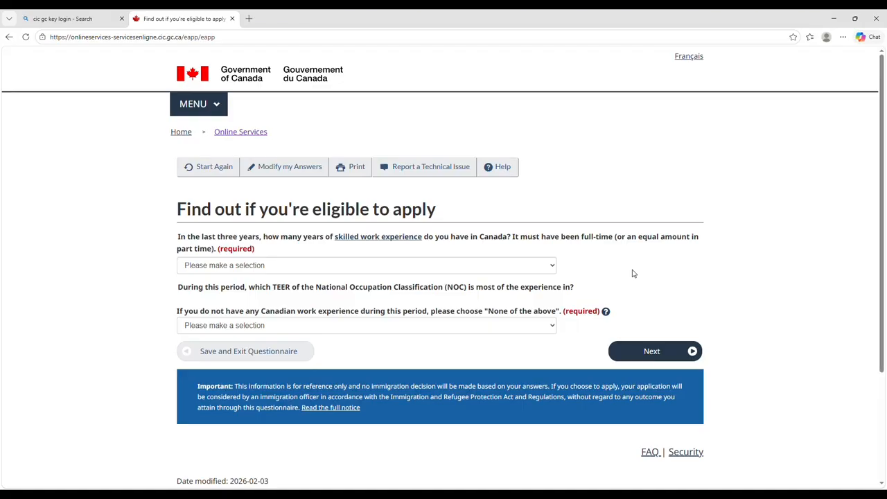
Choose 'One year or more' of Canadian skilled work experience.
left_click(398, 271)
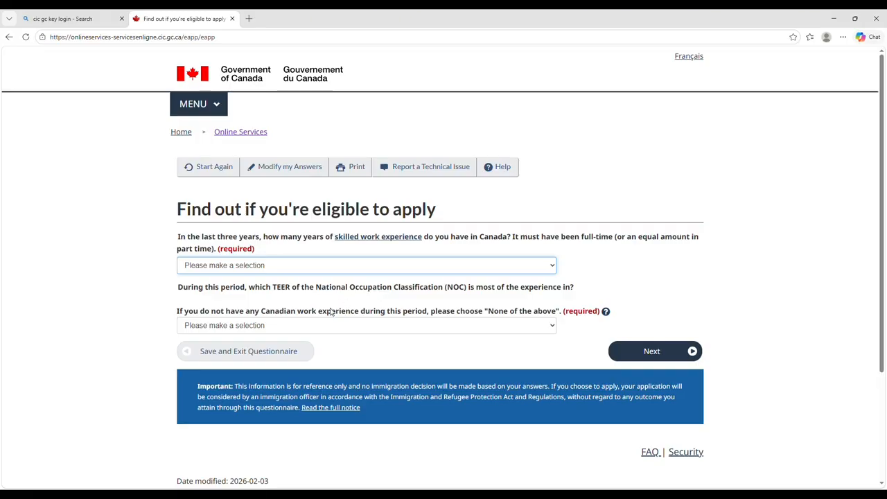
left_click(282, 320)
left_click(310, 329)
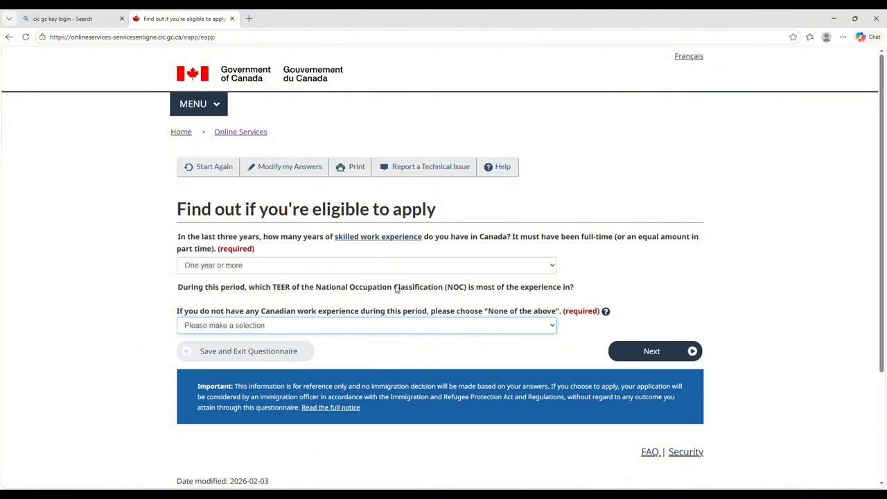
In a new tab, search Bing for 'esdc noc codes' and scroll the results.
left_click(249, 18)
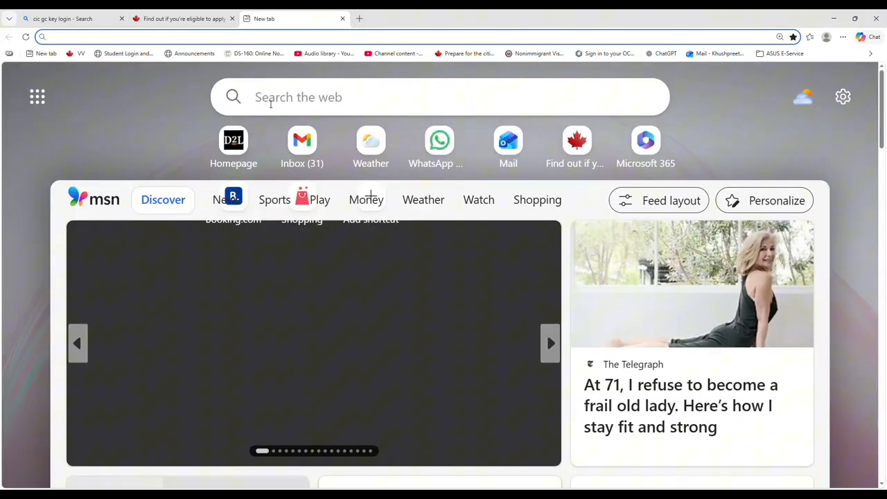
left_click(271, 104)
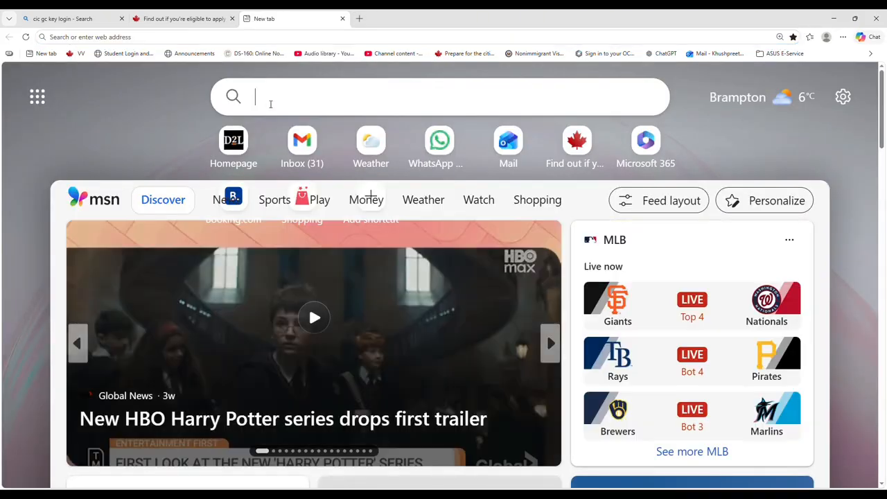
type("ESDC ")
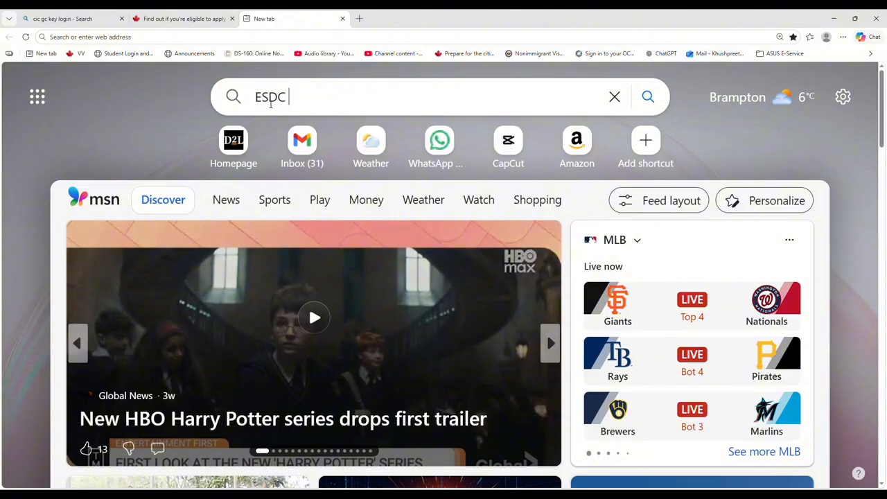
type("NOC CODE")
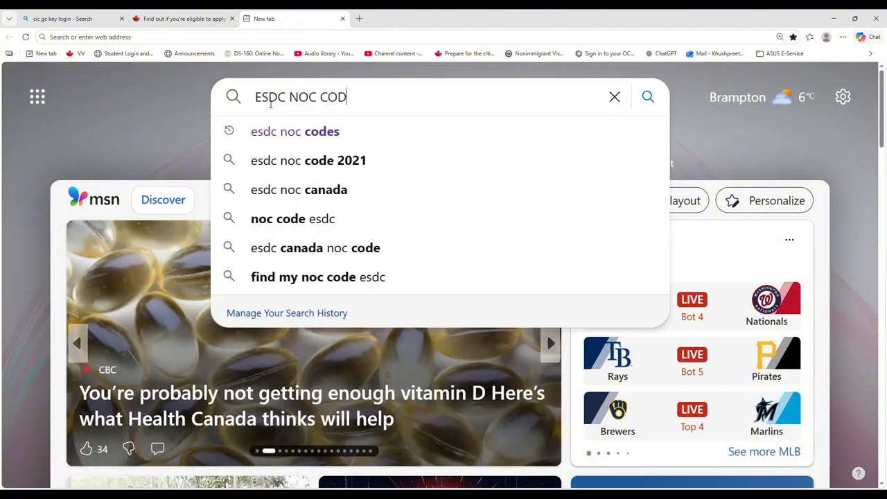
left_click(270, 131)
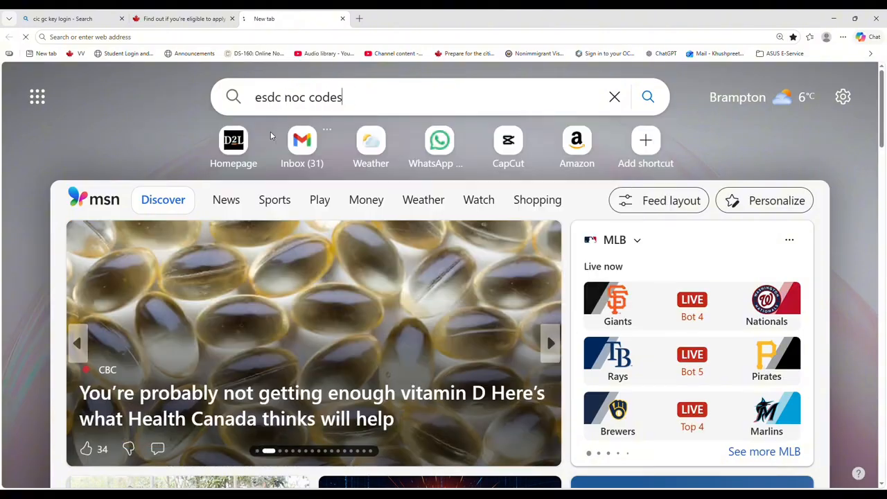
scroll(242, 324, "down", 10)
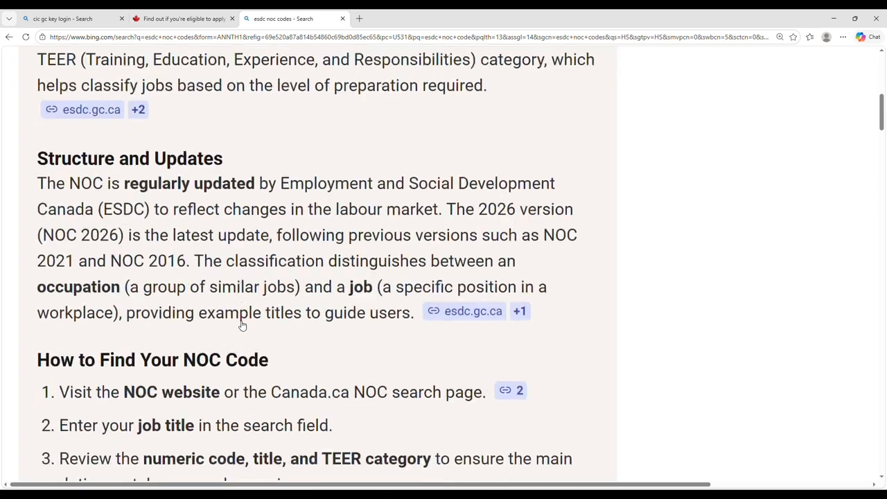
scroll(242, 325, "down", 9)
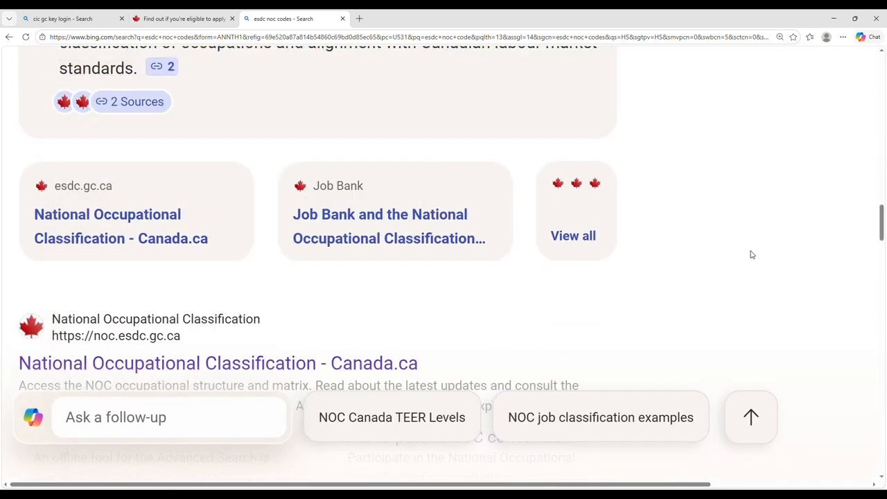
Open the National Occupational Classification website from the search results.
left_click(319, 363)
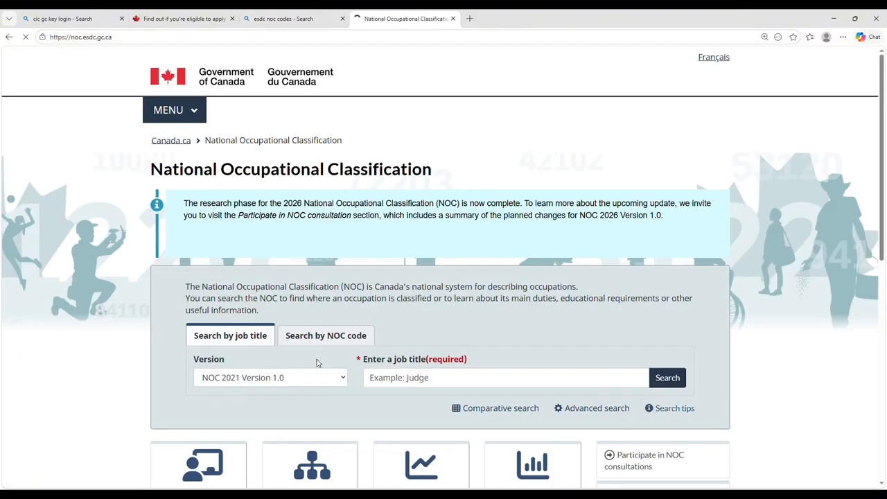
scroll(328, 348, "down", 1)
scroll(328, 348, "down", 1)
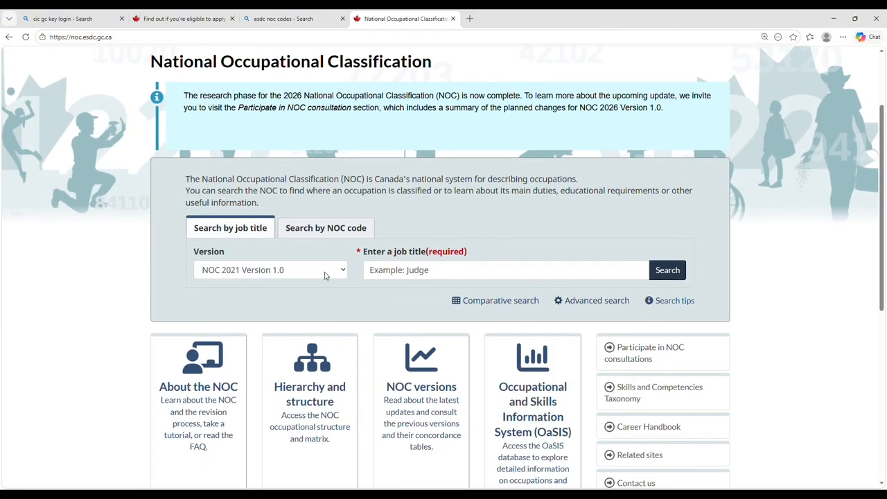
left_click(263, 232)
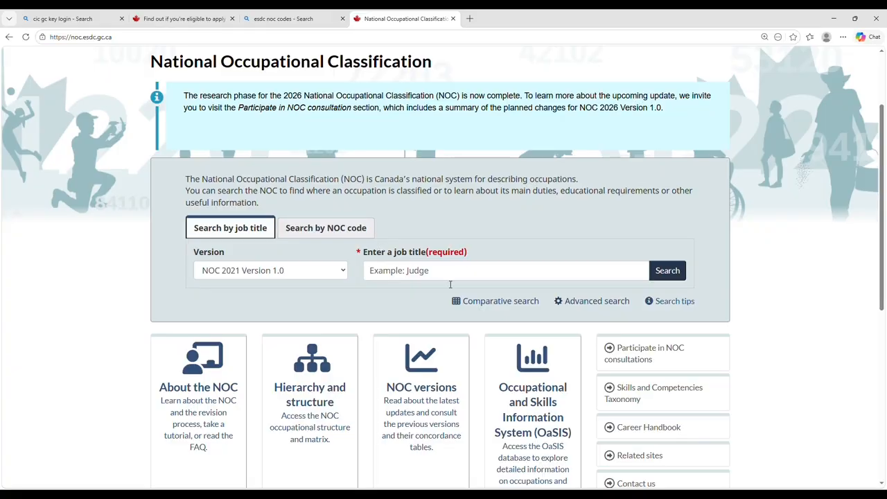
Search by NOC code 72310 – Carpenters and confirm its TEER level is 2.
left_click(358, 226)
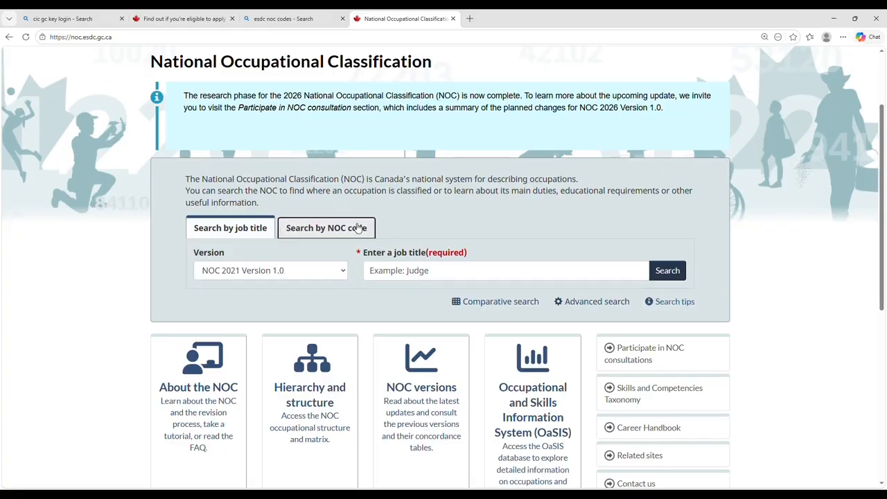
left_click(407, 271)
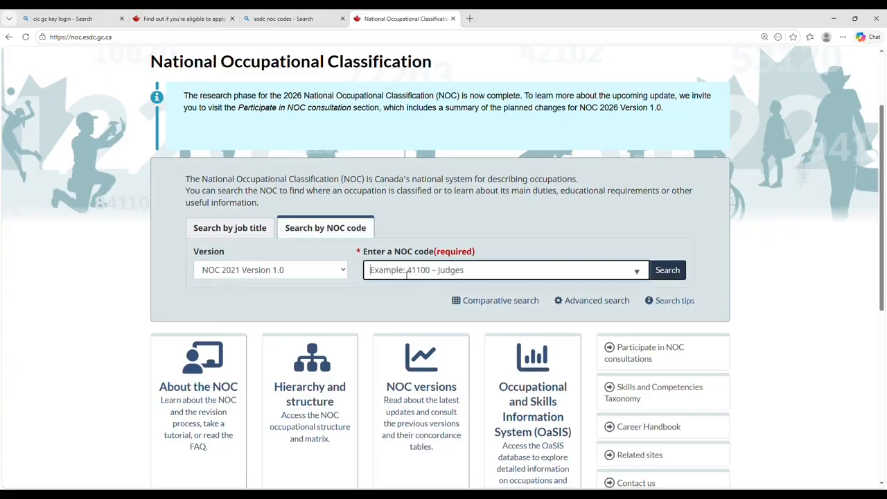
type("723")
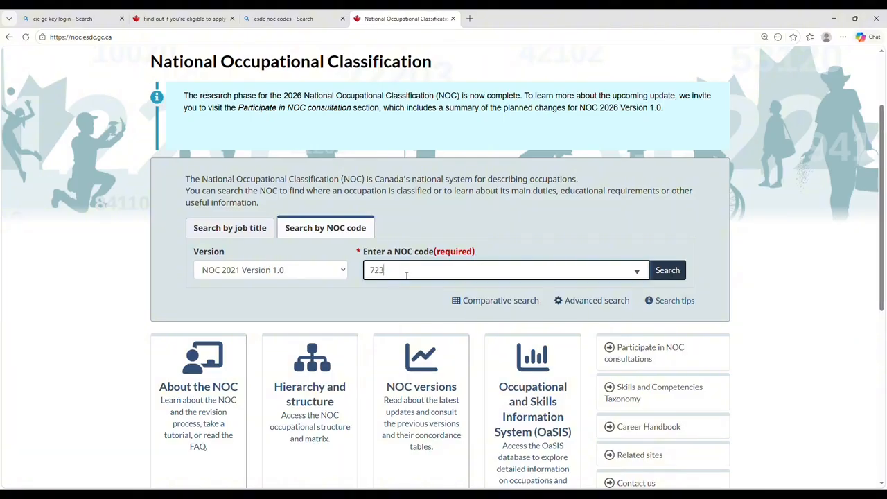
type("10")
left_click(415, 287)
left_click(672, 270)
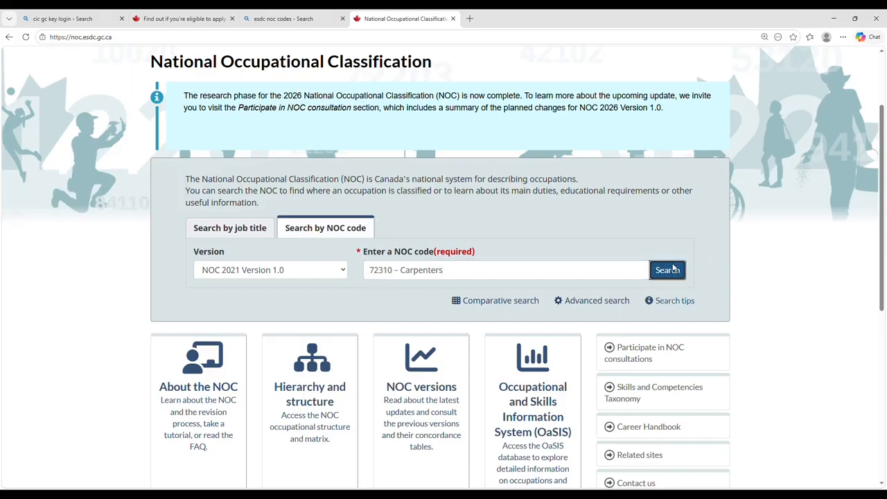
scroll(672, 267, "down", 4)
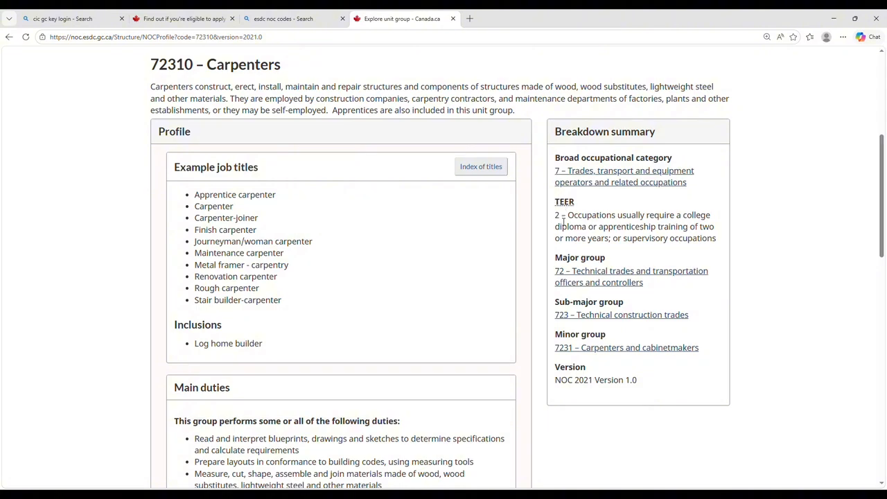
left_click_drag(563, 220, 544, 219)
Back in the questionnaire, choose TEER Category 2 and continue past the eligibility results.
left_click(182, 19)
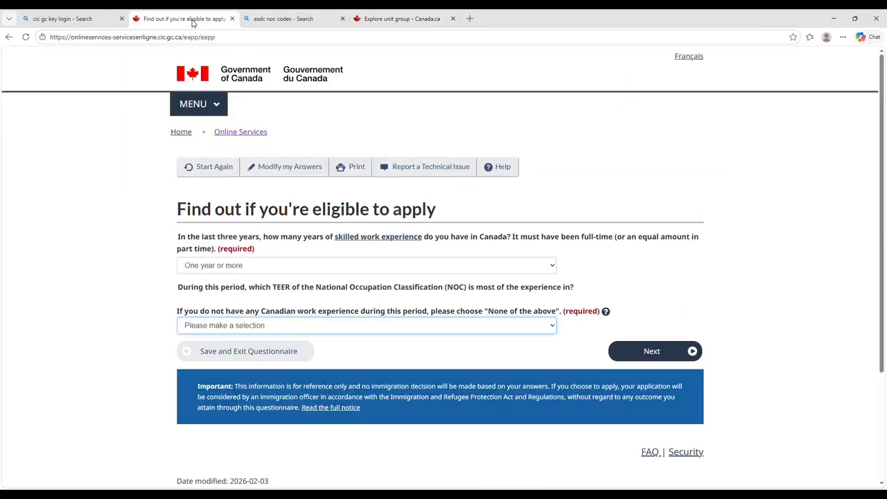
left_click(307, 326)
left_click(298, 375)
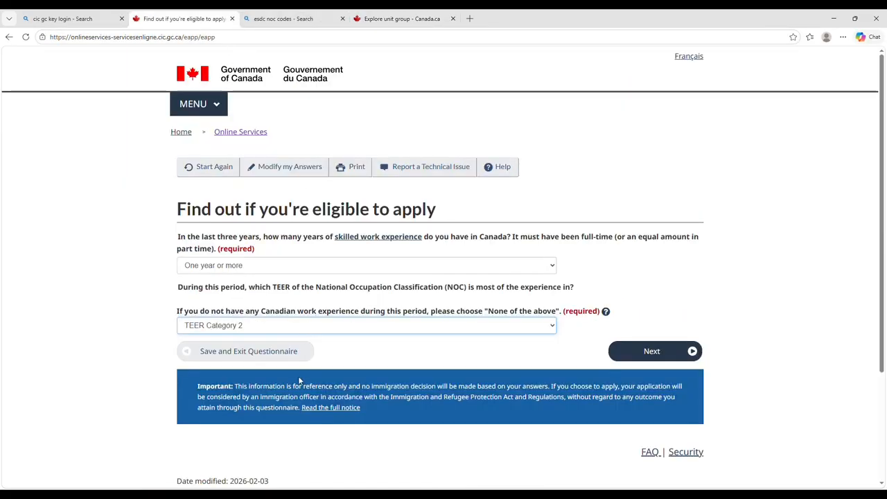
left_click(668, 351)
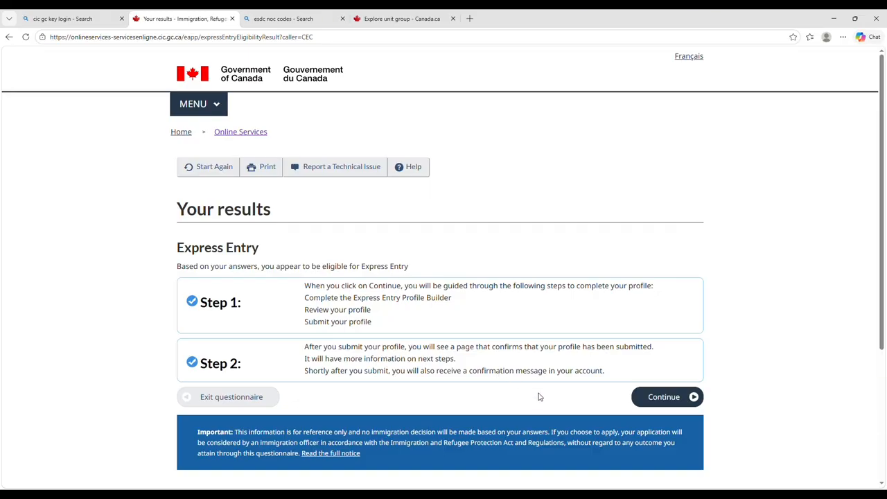
left_click(666, 398)
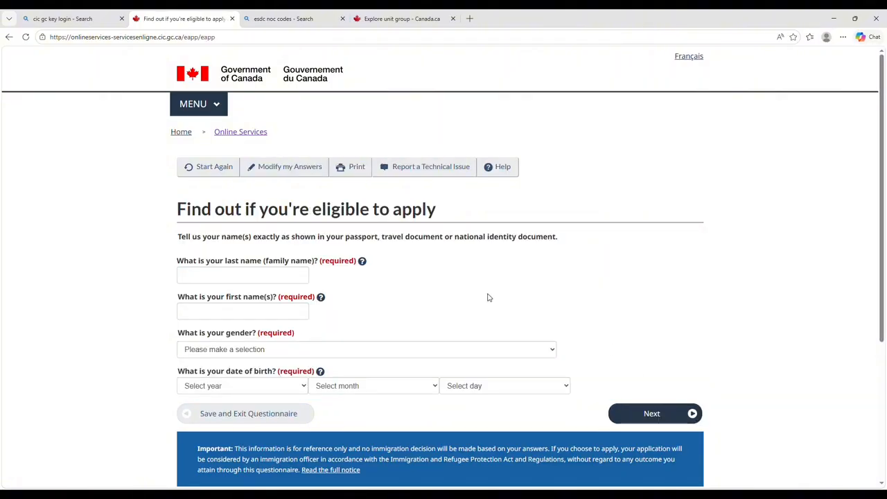
Enter the applicant's last name and first name.
scroll(461, 297, "down", 1)
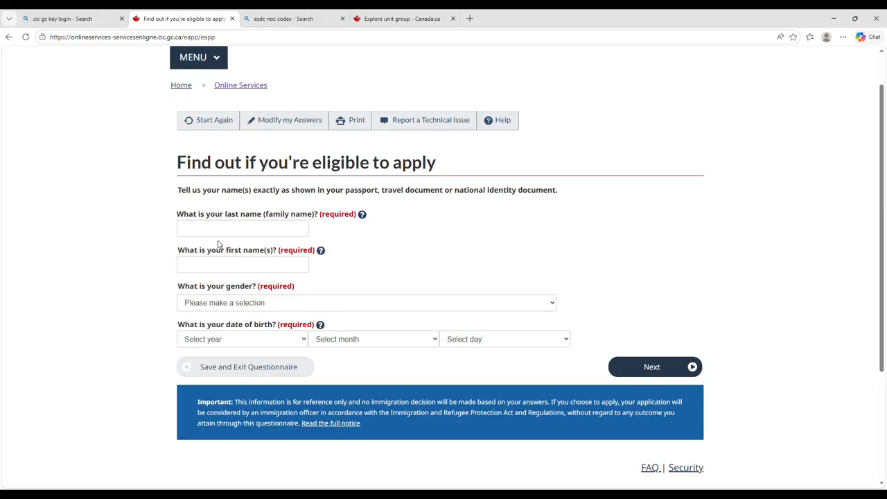
left_click(210, 236)
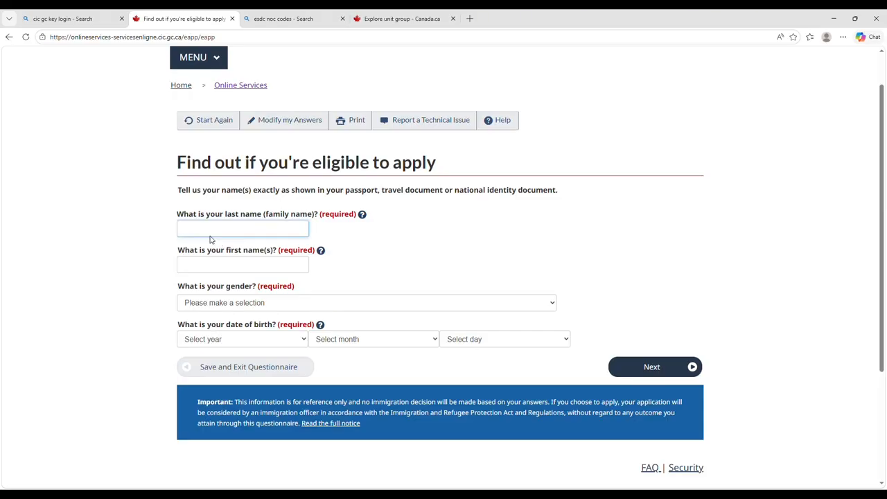
key("Tab")
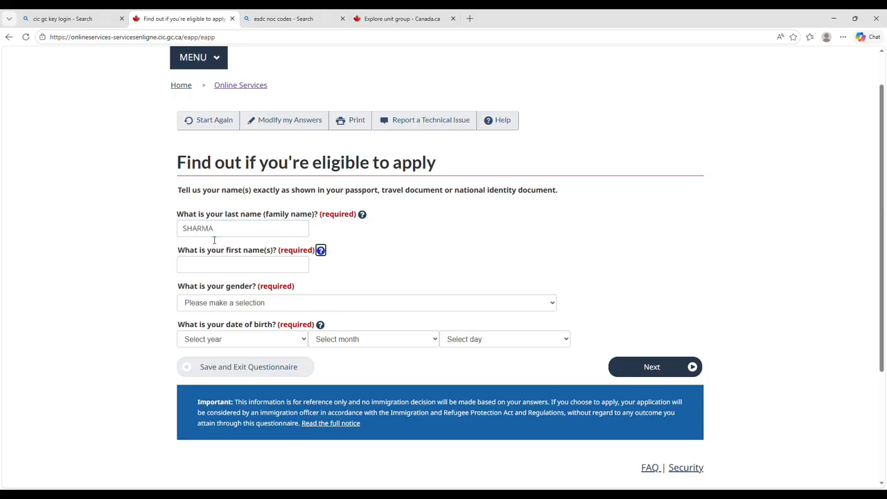
left_click(211, 270)
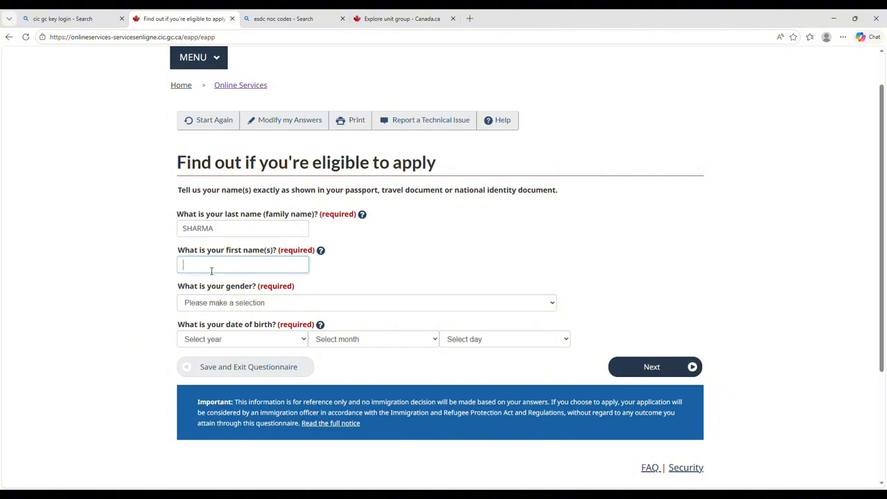
Set gender to Female and date of birth to 1994, January, 01, then submit.
left_click(220, 302)
left_click(219, 335)
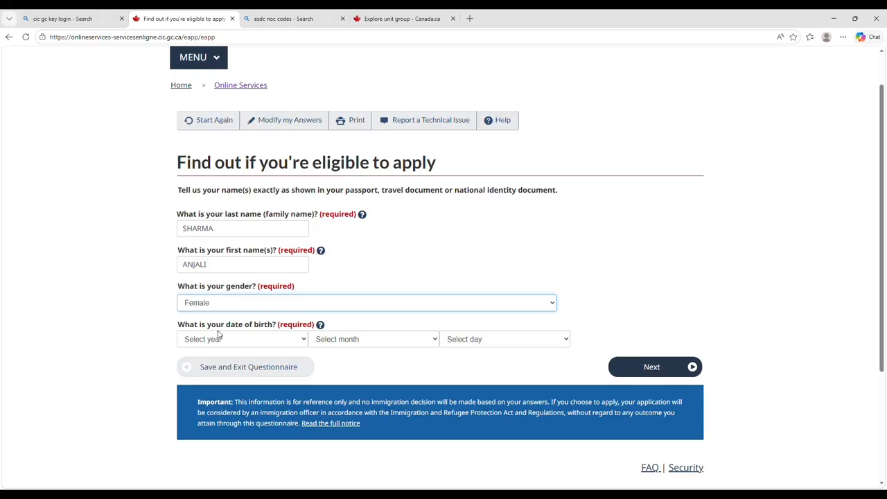
key("Tab")
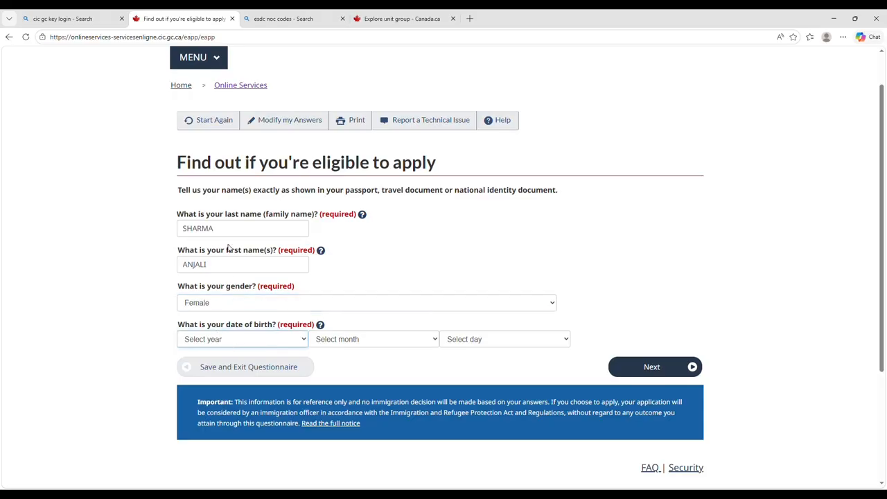
type("1994")
key("Tab")
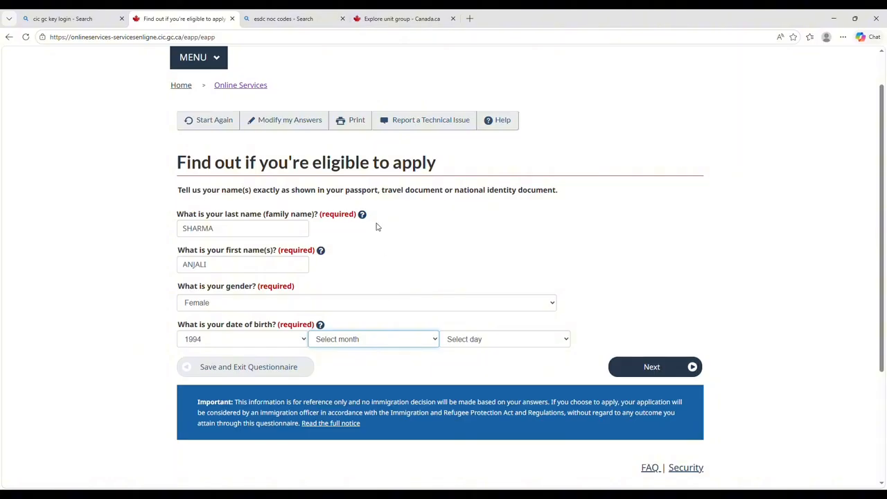
key("Down")
key("Tab")
key("Down")
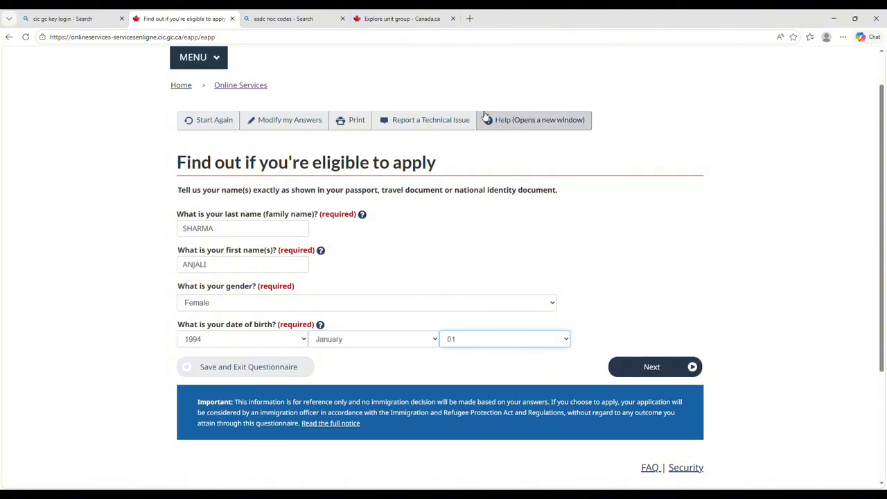
left_click(652, 369)
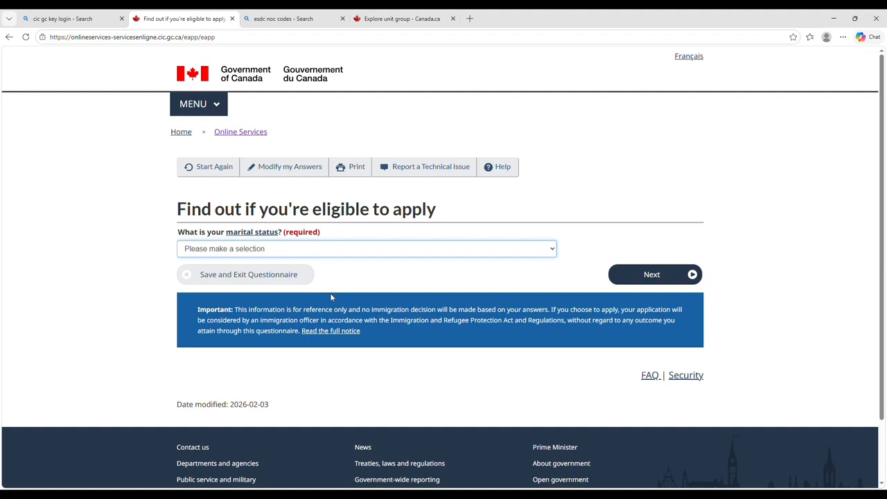
Choose Never Married/Single as marital status and view the Express Entry profile form list.
left_click(319, 349)
left_click(674, 280)
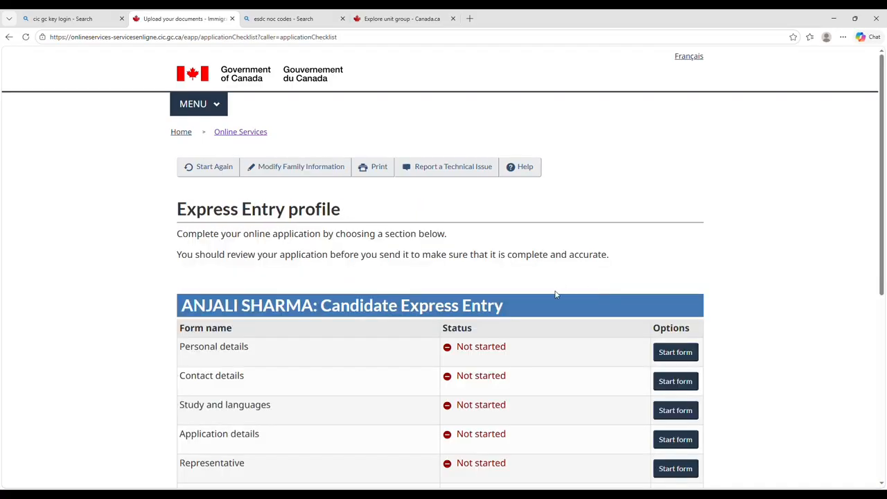
scroll(557, 292, "down", 2)
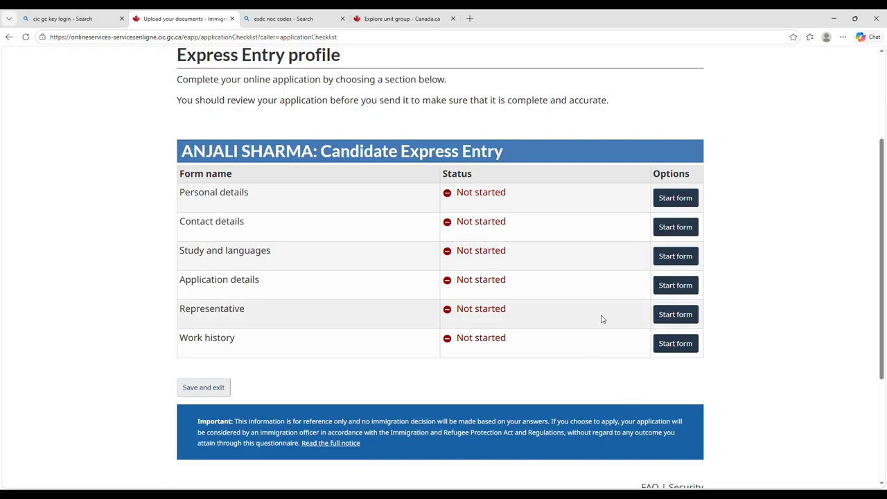
Answer No on the Representative form, save and exit, then open Personal details.
left_click(682, 313)
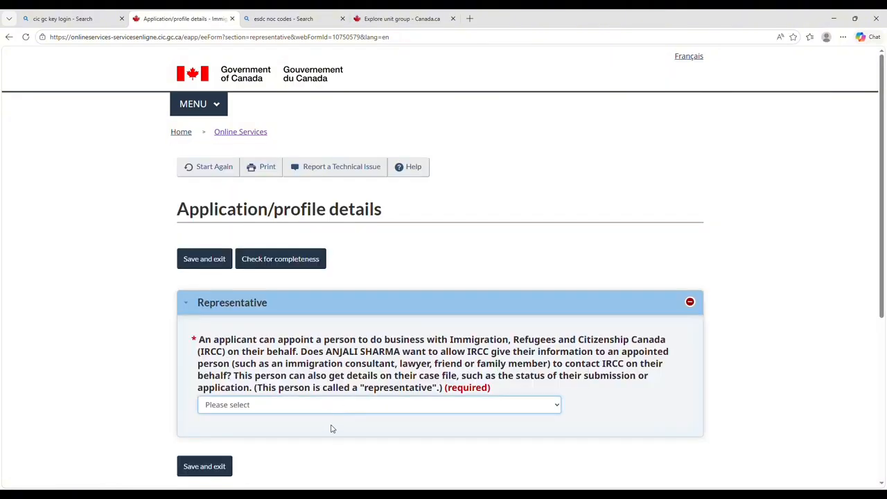
key("n")
left_click(226, 466)
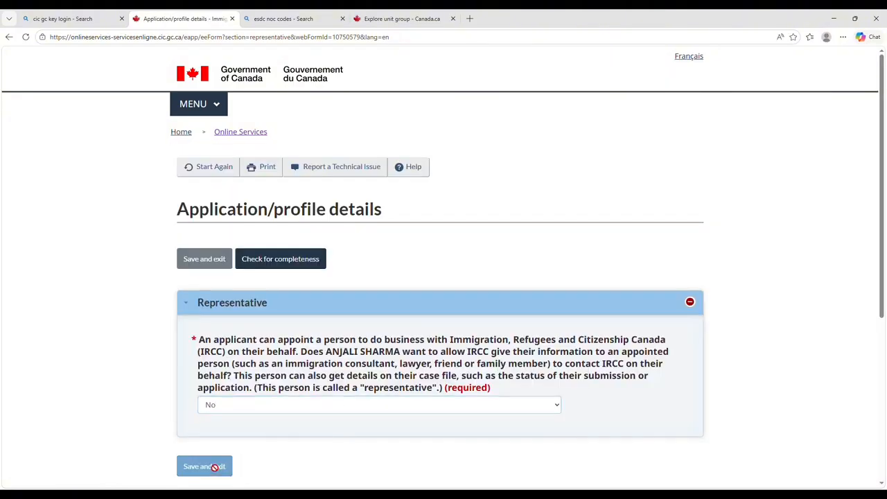
scroll(332, 420, "down", 2)
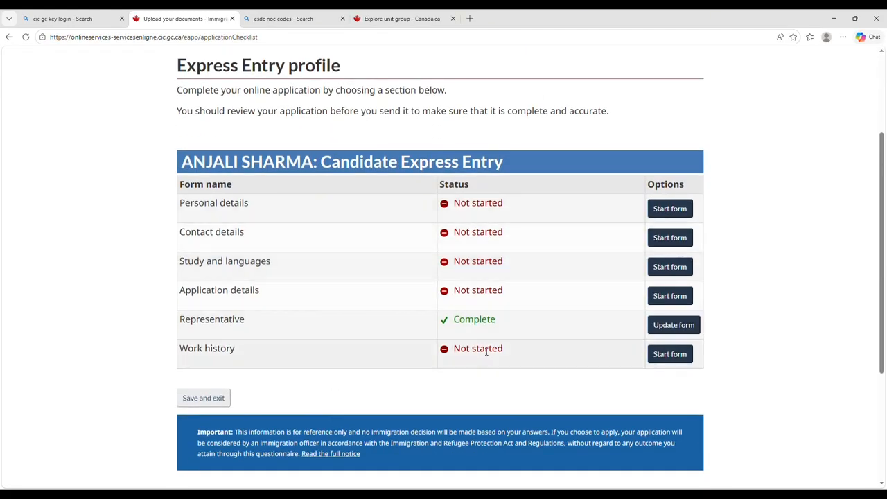
left_click(689, 209)
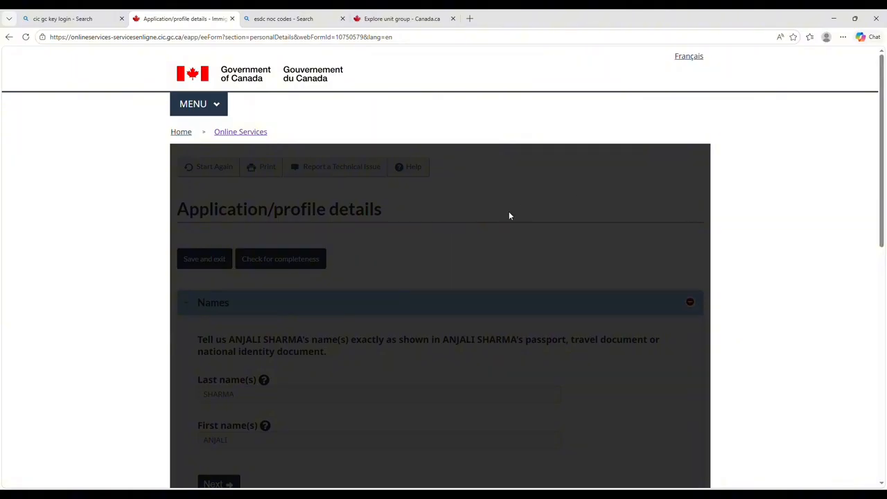
Enter India as the country of birth and CHANDIGARH as the city of birth, then continue.
scroll(508, 215, "down", 5)
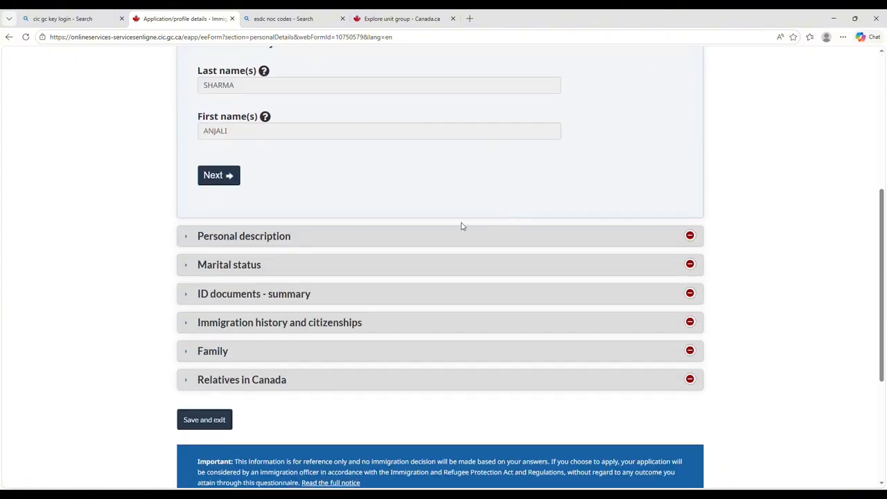
left_click(438, 237)
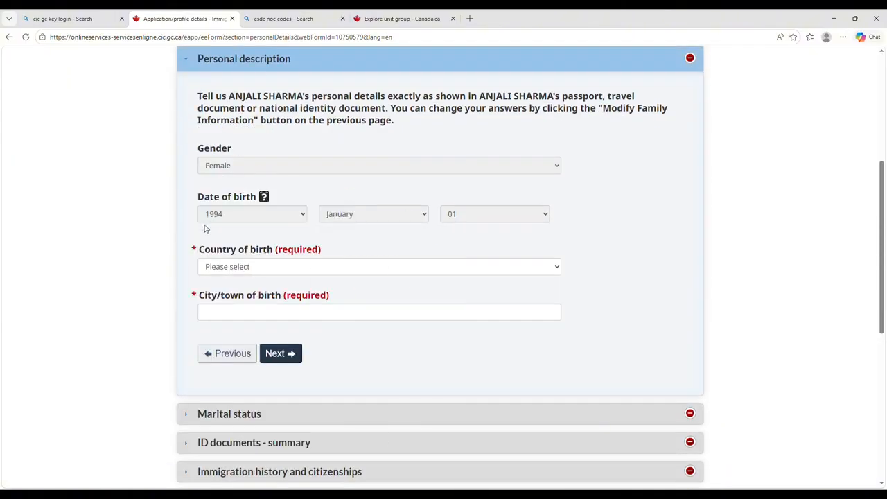
scroll(204, 229, "down", 1)
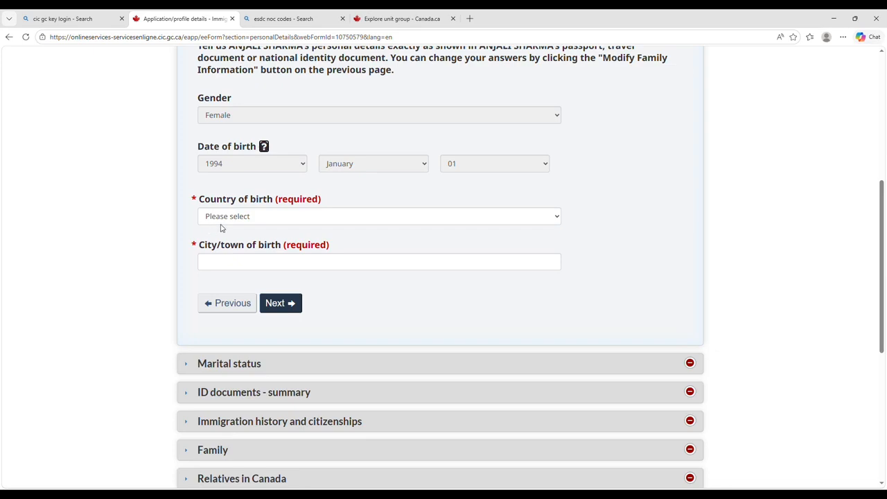
left_click(223, 217)
type("India")
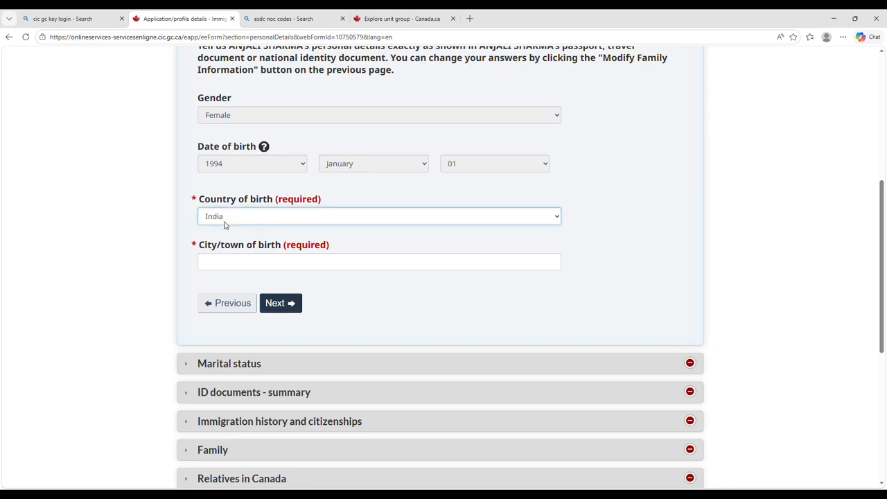
left_click(268, 264)
type("CHANDIGARH")
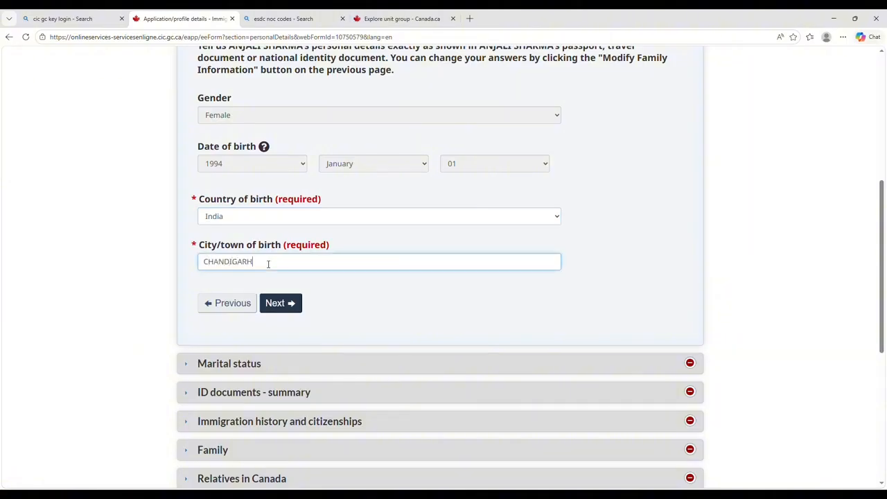
left_click(284, 304)
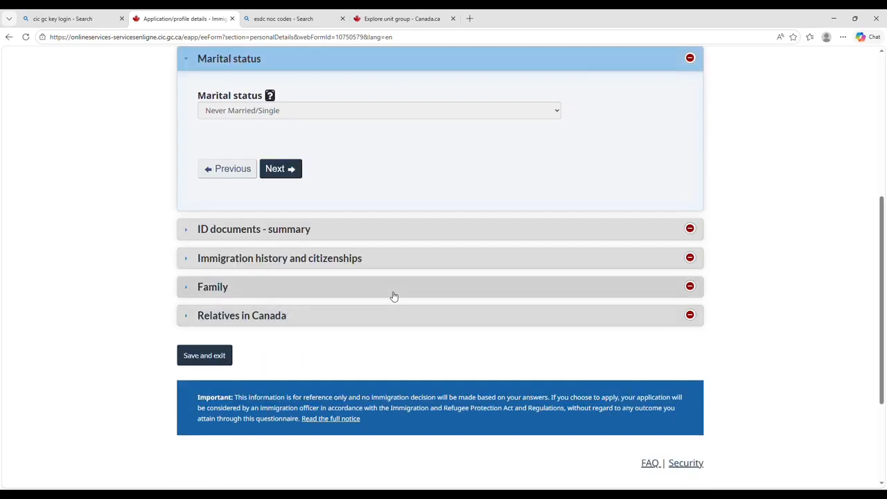
Reconfirm the Names and Personal description sections so both are checked off.
scroll(393, 296, "up", 2)
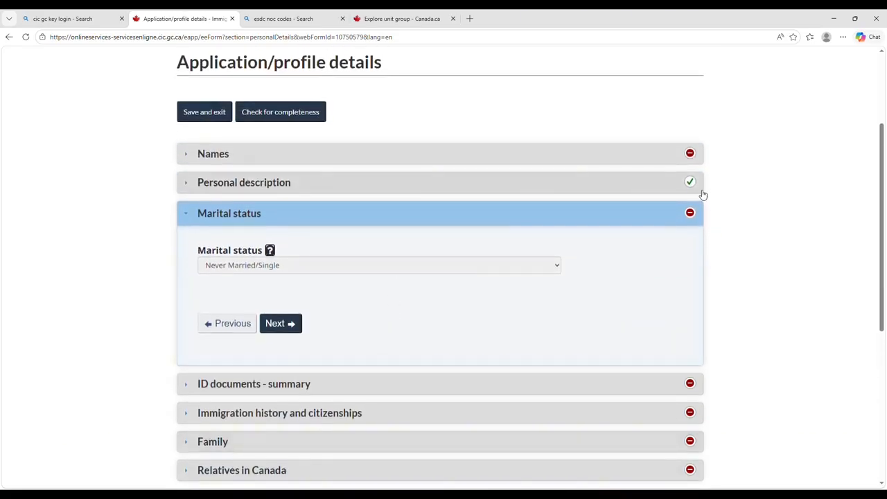
left_click(639, 164)
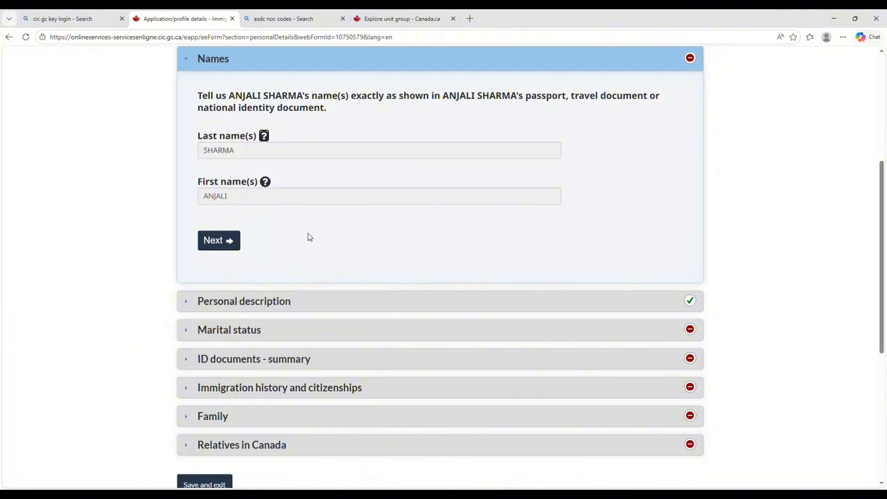
left_click(222, 241)
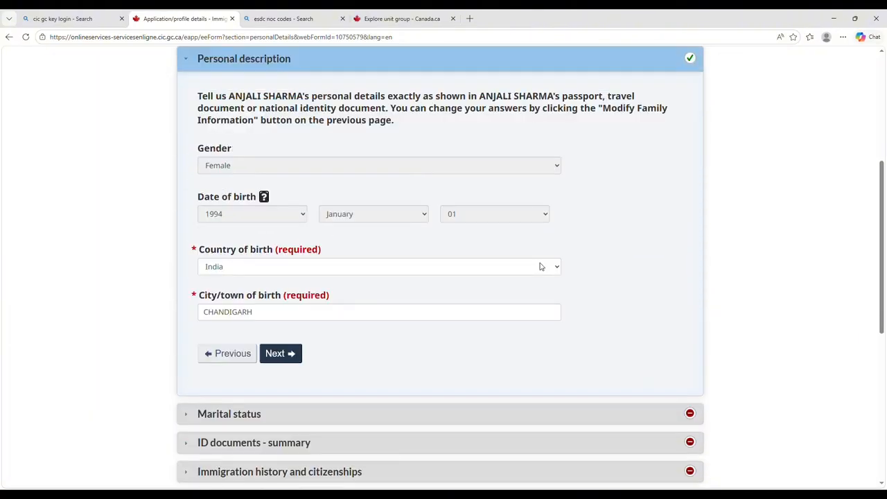
left_click(284, 356)
scroll(630, 265, "up", 3)
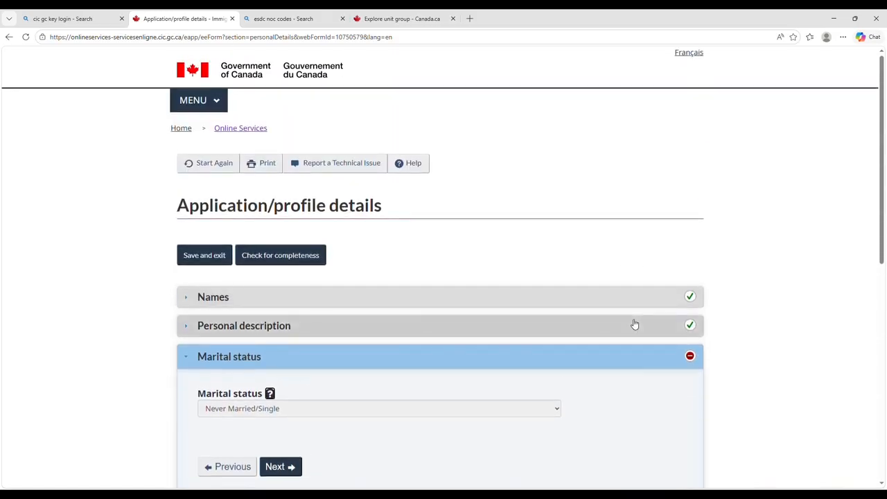
scroll(634, 324, "down", 3)
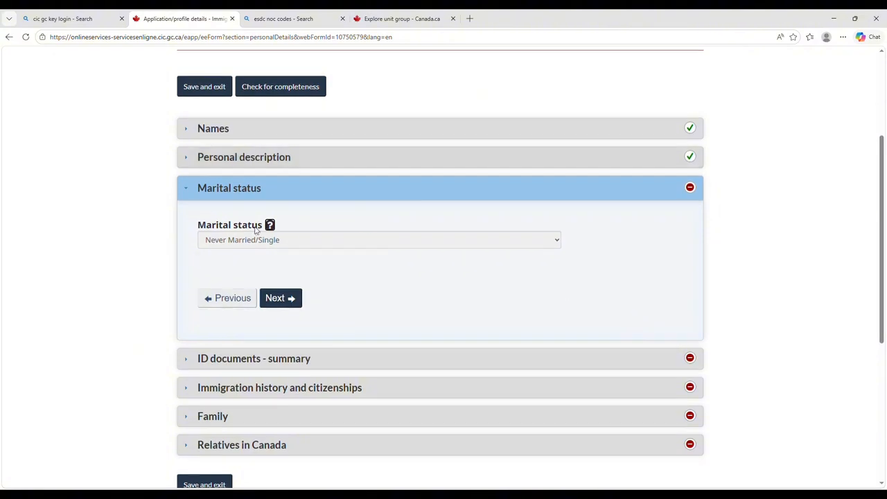
Confirm a passport exists, set India as the issuing country, and enter the passport number.
mouse_move(266, 236)
left_click(280, 299)
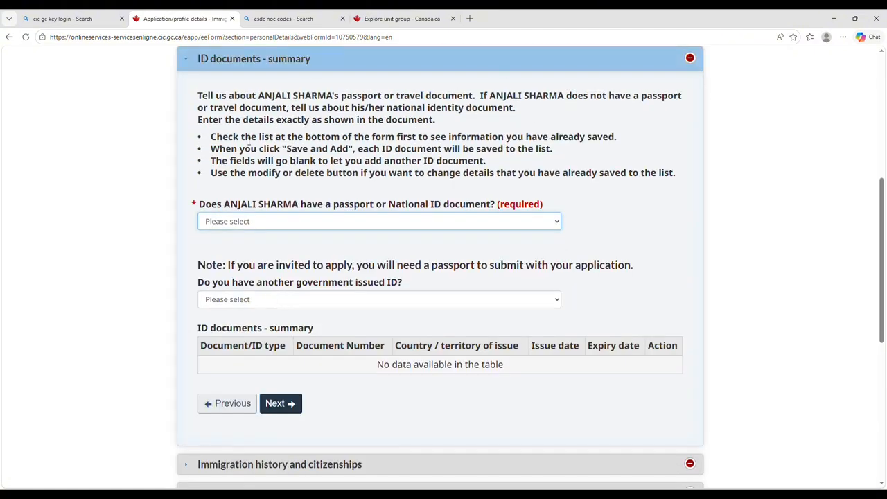
left_click(309, 252)
scroll(308, 253, "down", 1)
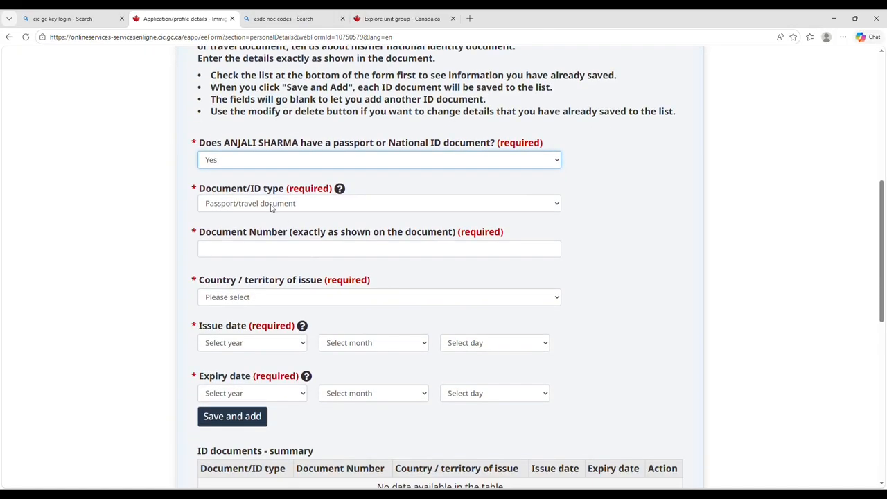
left_click(262, 253)
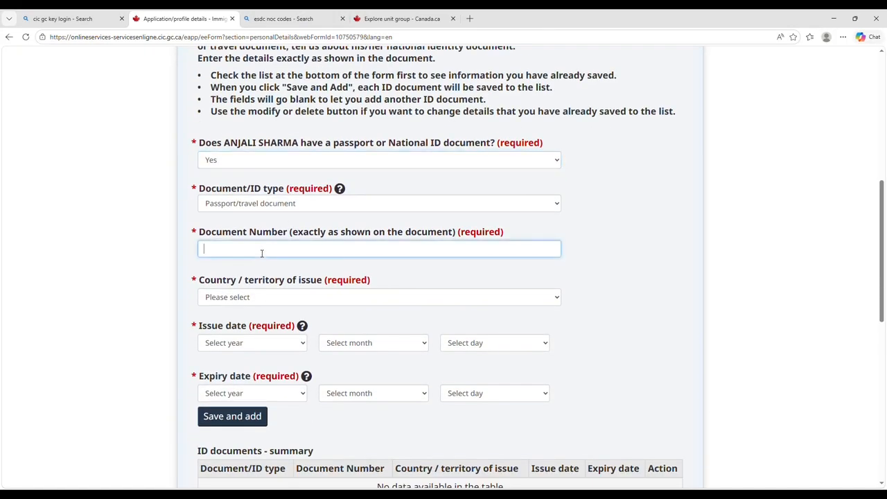
left_click(179, 293)
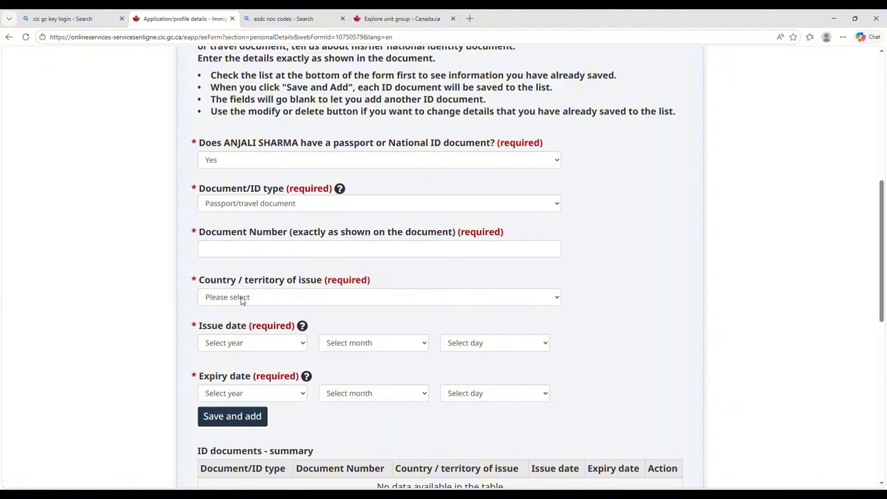
left_click(243, 301)
type("ind")
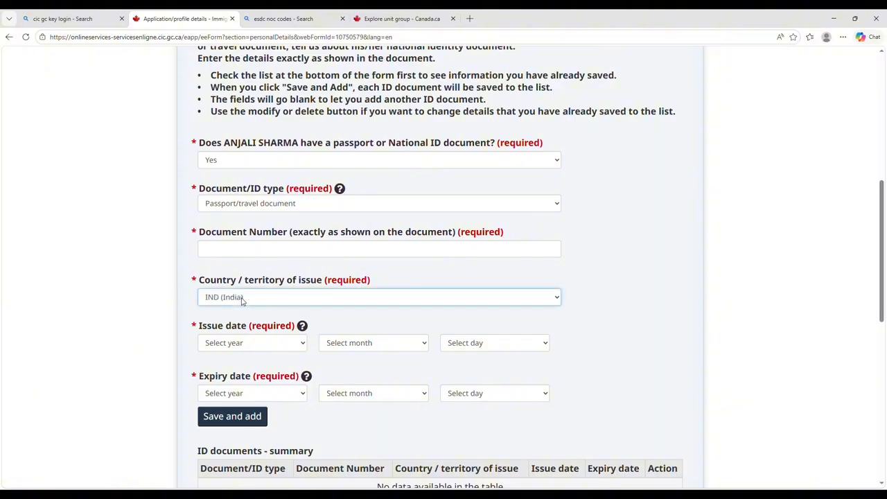
scroll(254, 320, "down", 2)
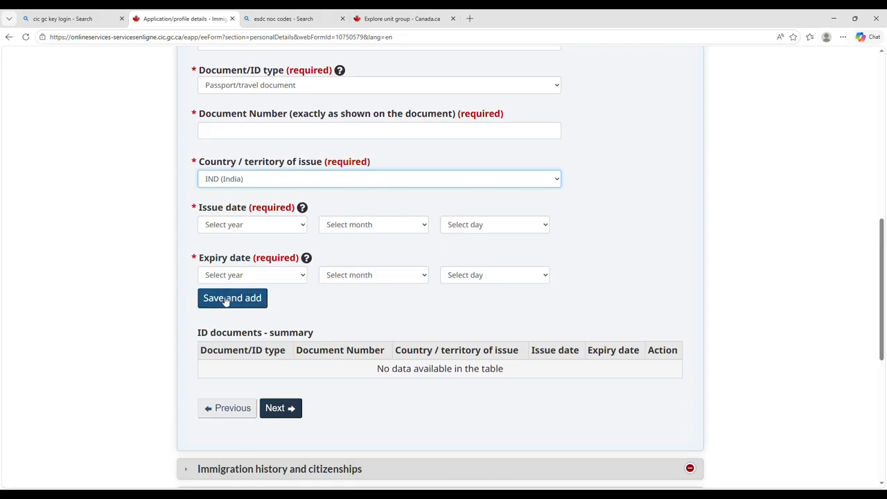
left_click(211, 130)
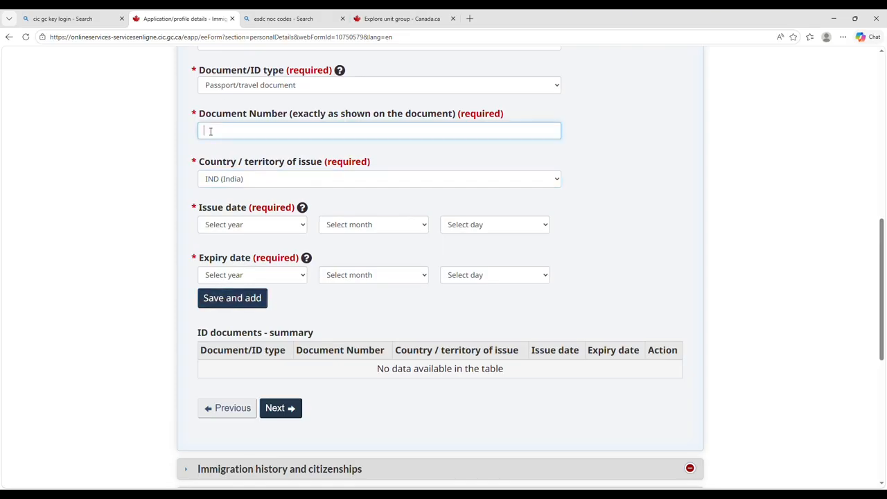
type("Z1234567")
Set the passport issue date to 2018, January, 01.
left_click(252, 232)
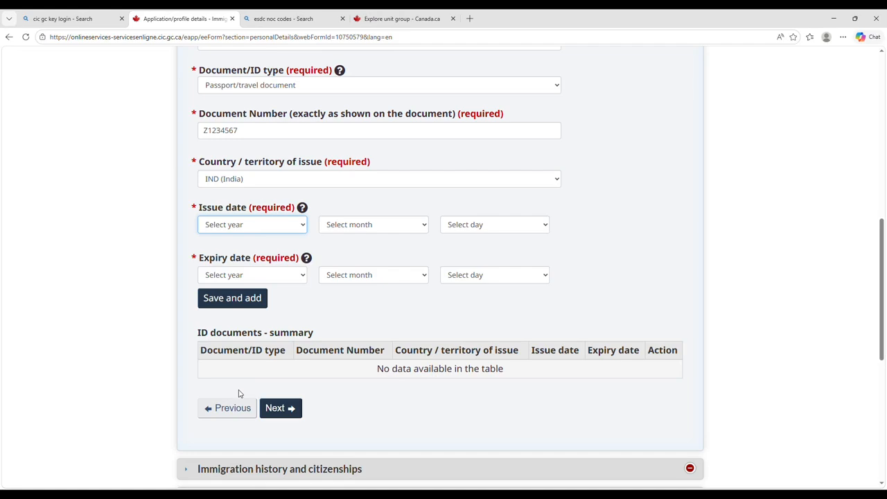
type("2018")
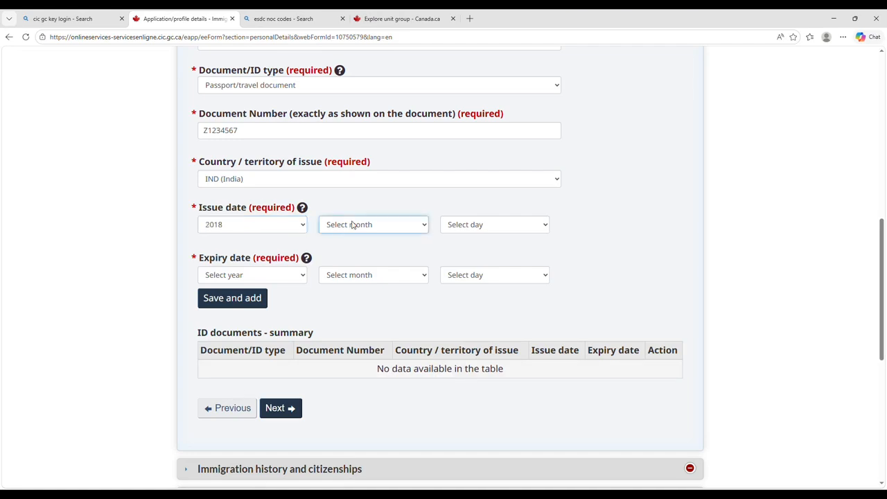
key("Tab")
type("j")
key("Tab")
type("01")
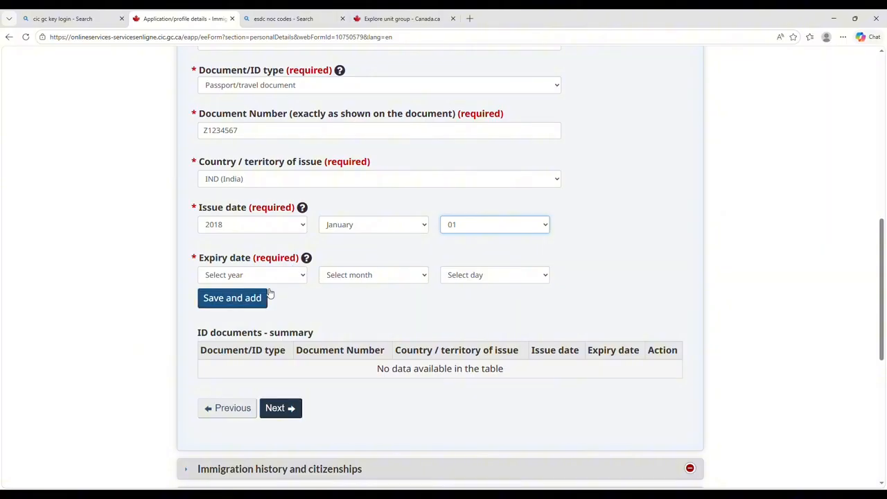
Set the expiry date to 2028, January, 01, save the passport, and continue to immigration history.
key("Tab")
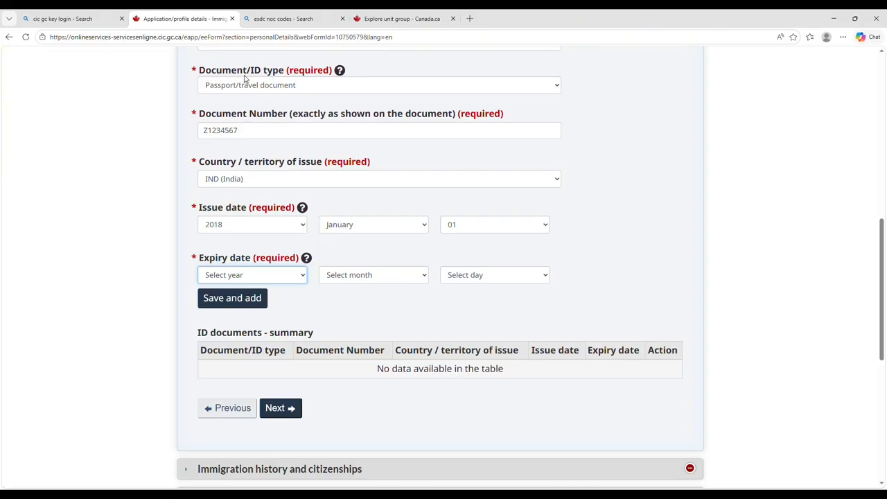
type("2028")
key("Tab")
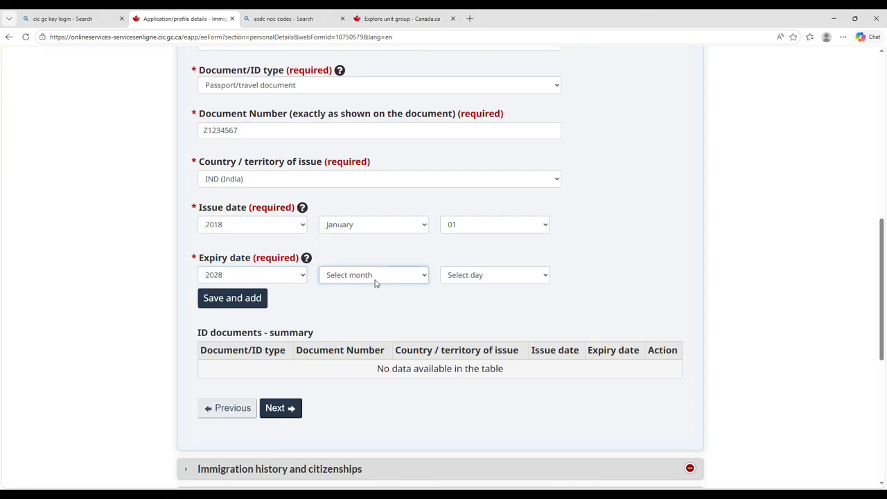
type("j")
key("Tab")
type("01")
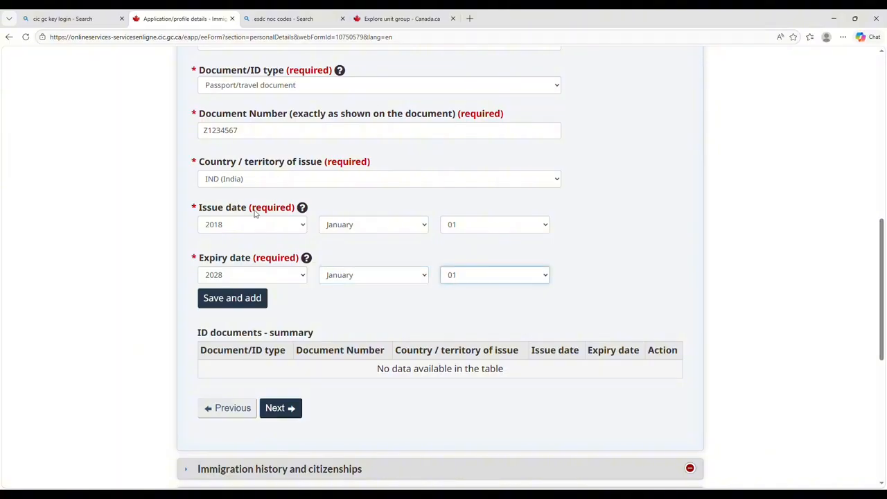
left_click(258, 305)
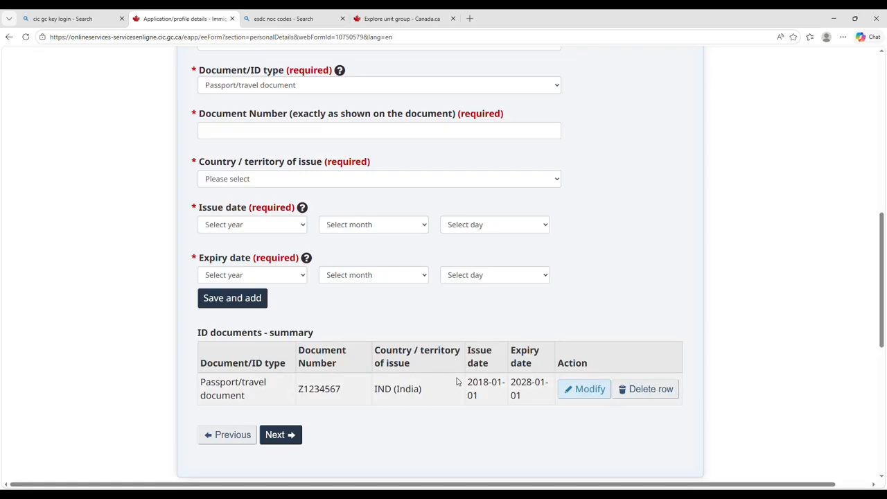
scroll(457, 377, "down", 2)
left_click(278, 324)
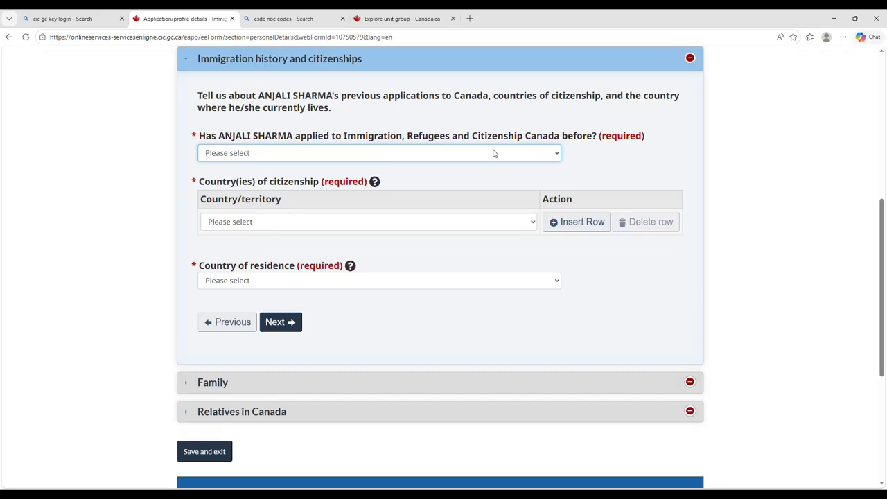
Answer Yes to previous IRCC applications and No to previous Express Entry applications.
left_click(409, 192)
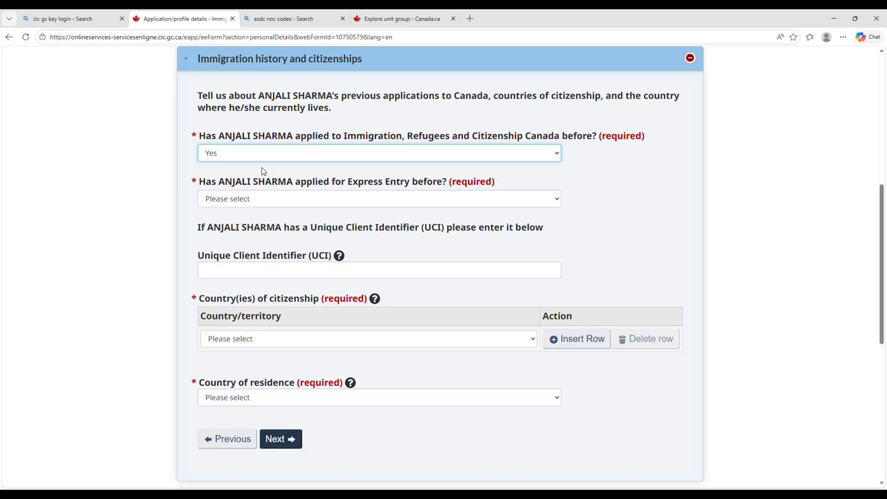
left_click(341, 205)
left_click(309, 244)
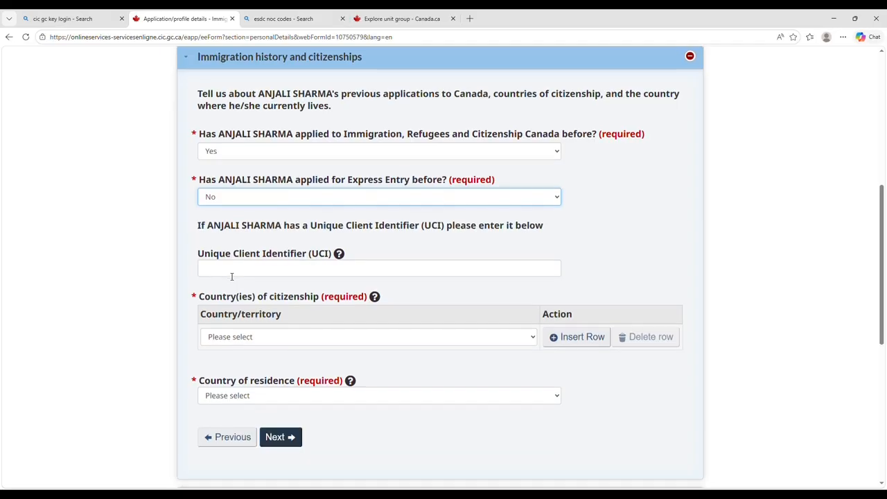
Set citizenship to India and residence to Canada, Ontario, then expand the Family section.
scroll(231, 276, "down", 2)
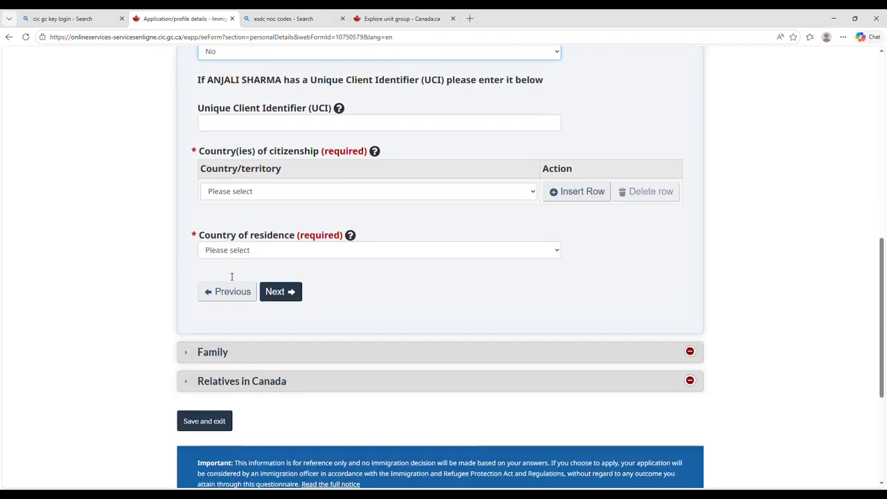
left_click(236, 192)
type("India")
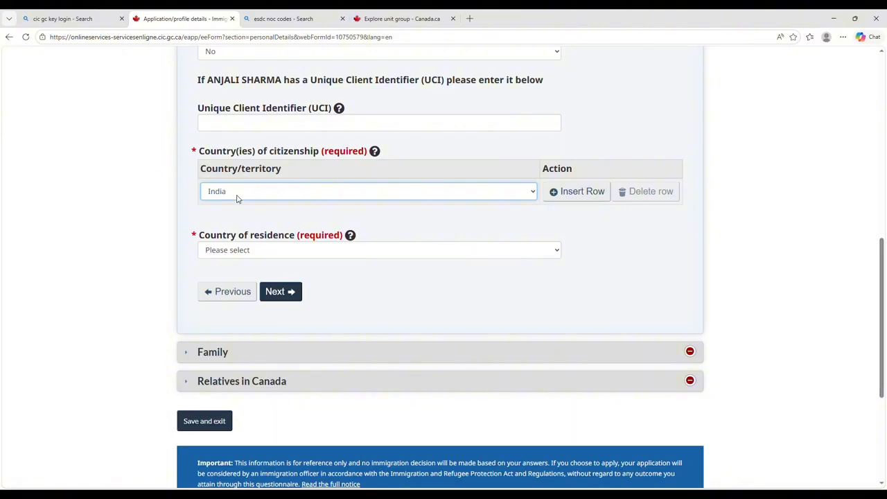
left_click(262, 254)
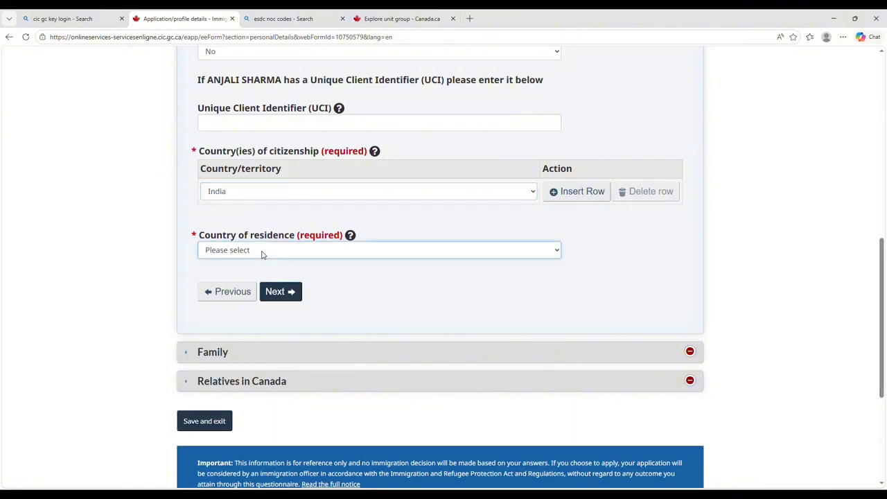
type("Cambodia")
key("Down")
key("Down")
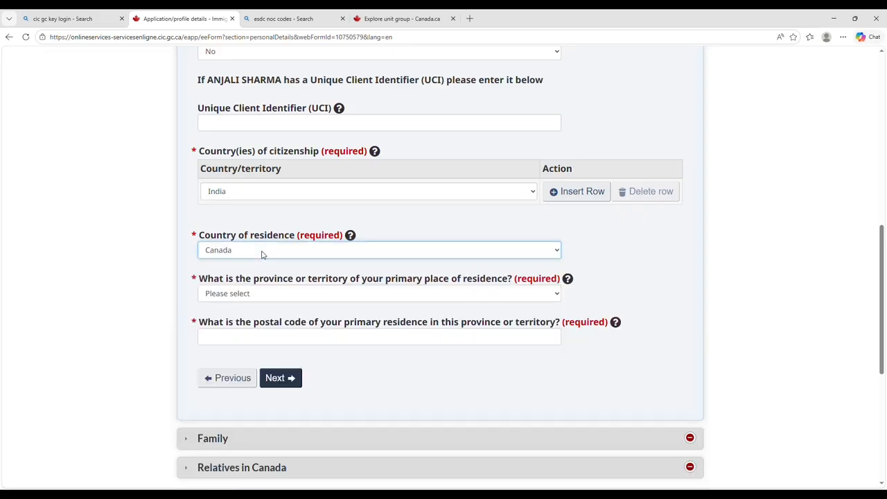
left_click(290, 296)
key("o")
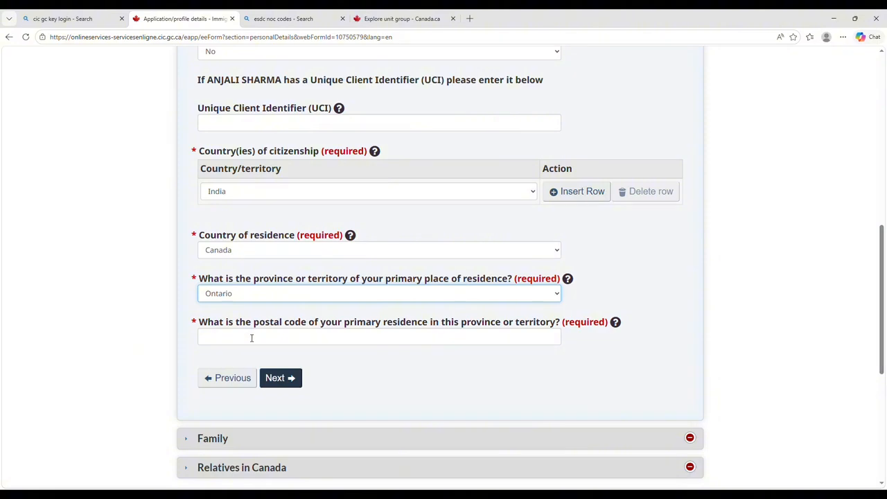
scroll(252, 337, "down", 3)
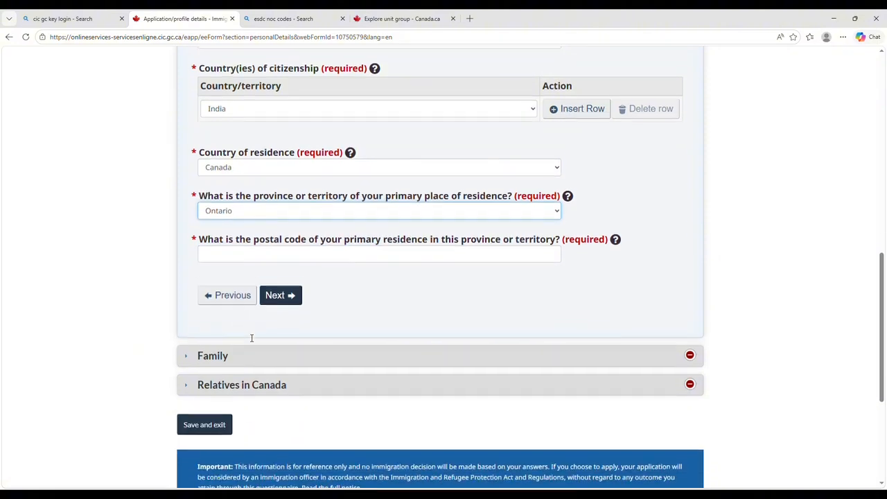
left_click(256, 341)
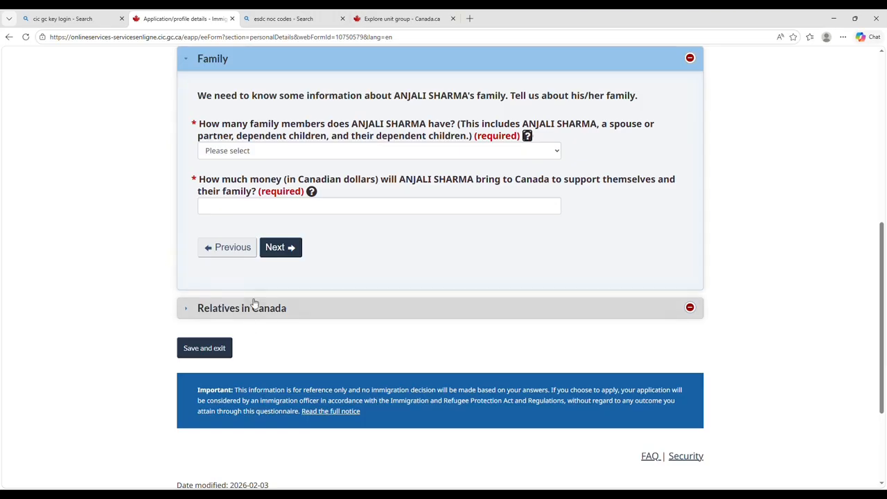
Set family size to 1 and settlement funds to 25000, then continue.
left_click(242, 151)
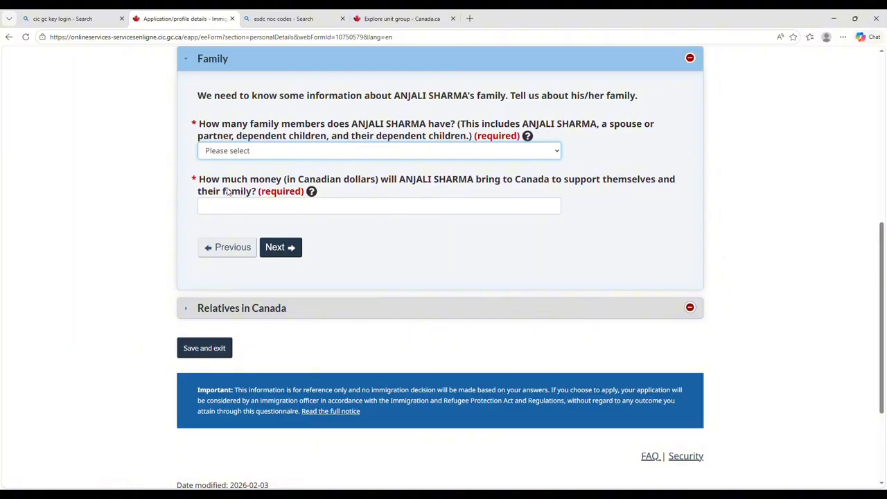
key("1")
left_click(379, 210)
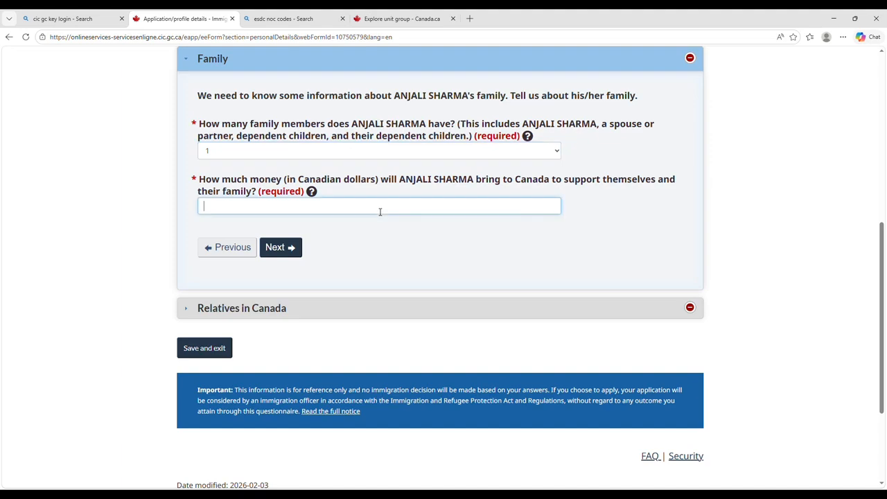
type("25000")
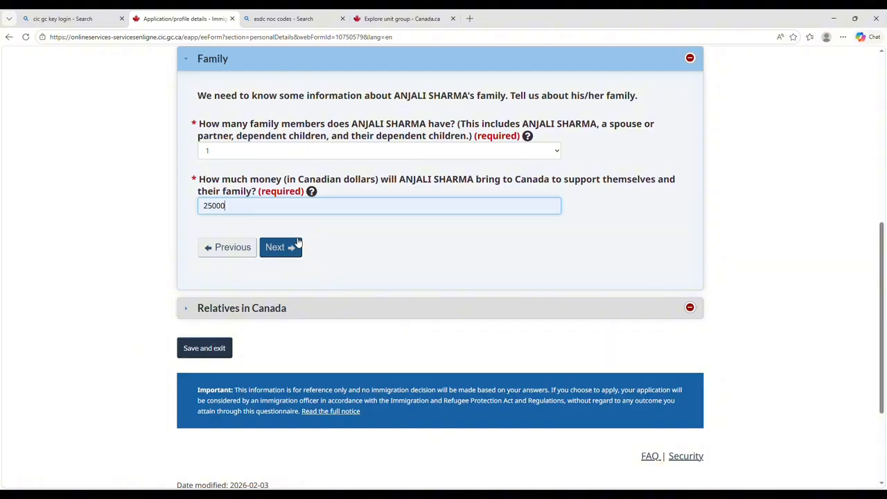
left_click(297, 243)
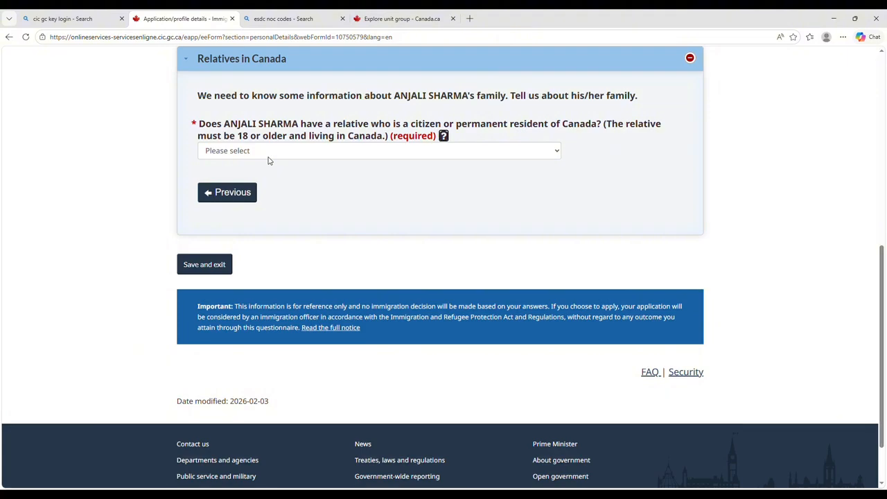
Record a Canadian relative: Yes, Sister / Brother, living in Ontario.
left_click(268, 157)
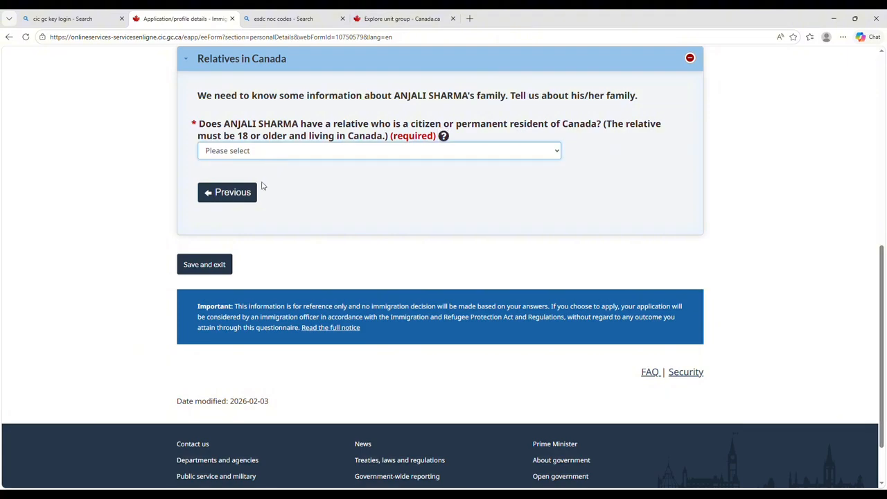
left_click(262, 186)
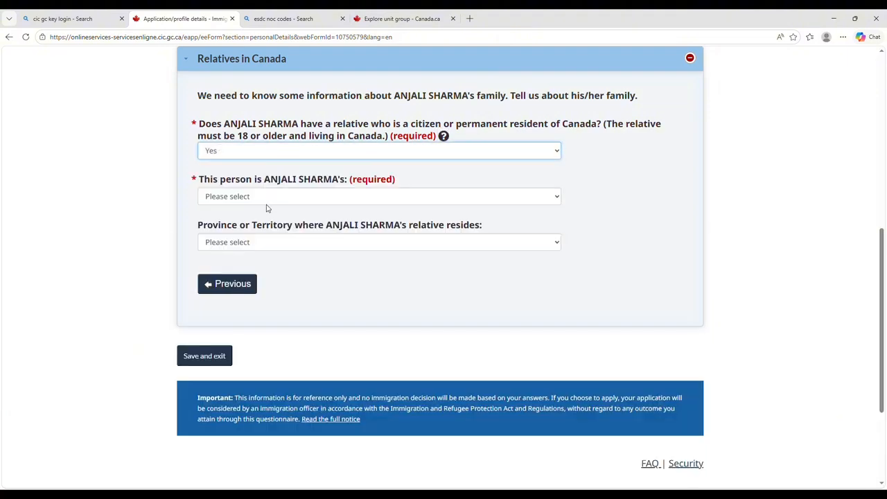
key("Tab")
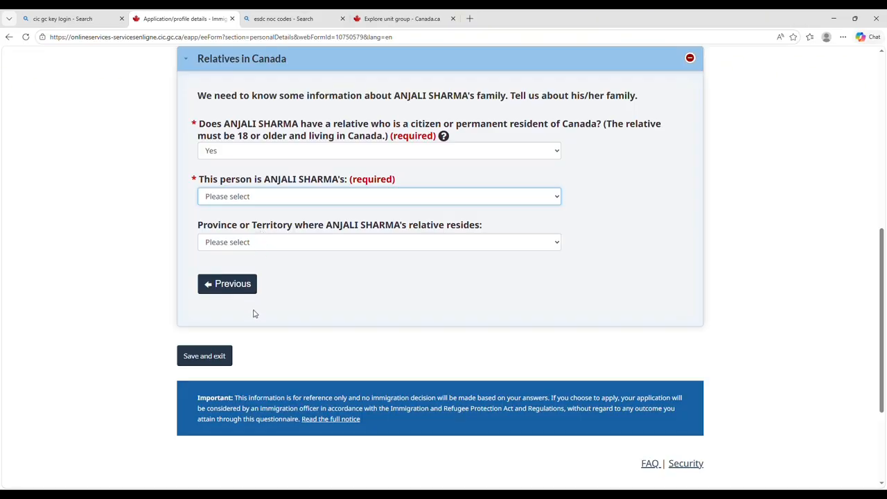
key("s")
key("Tab")
key("o")
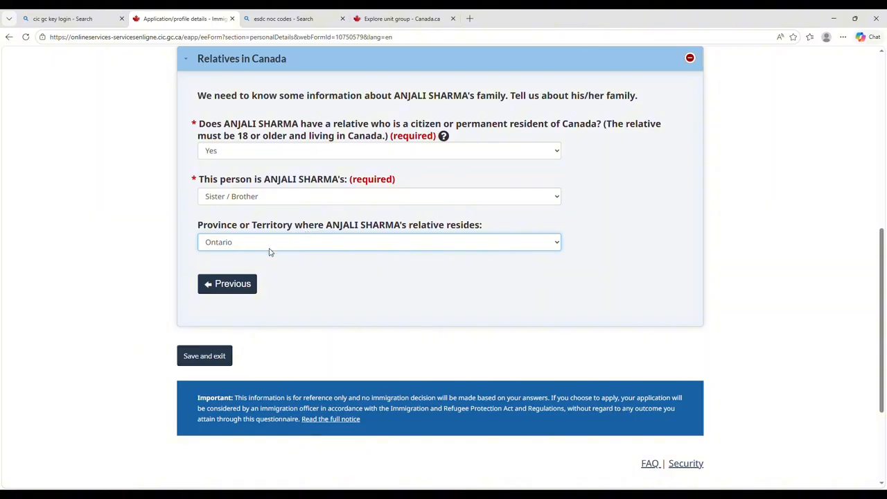
Save personal details, then set Contact details correspondence language to English and save and exit.
left_click(192, 357)
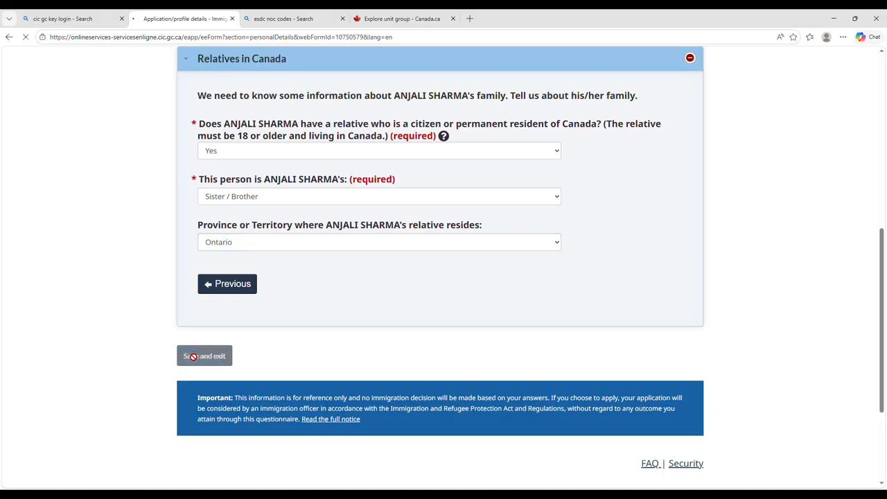
scroll(399, 360, "down", 1)
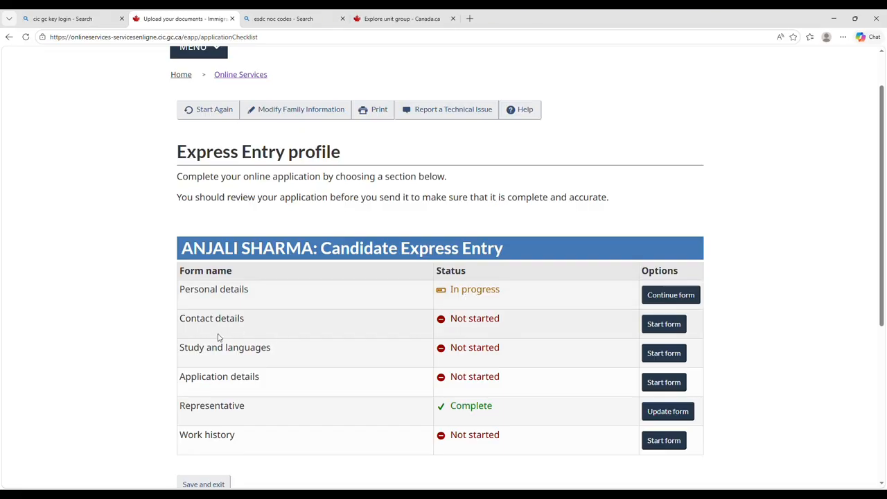
left_click(663, 323)
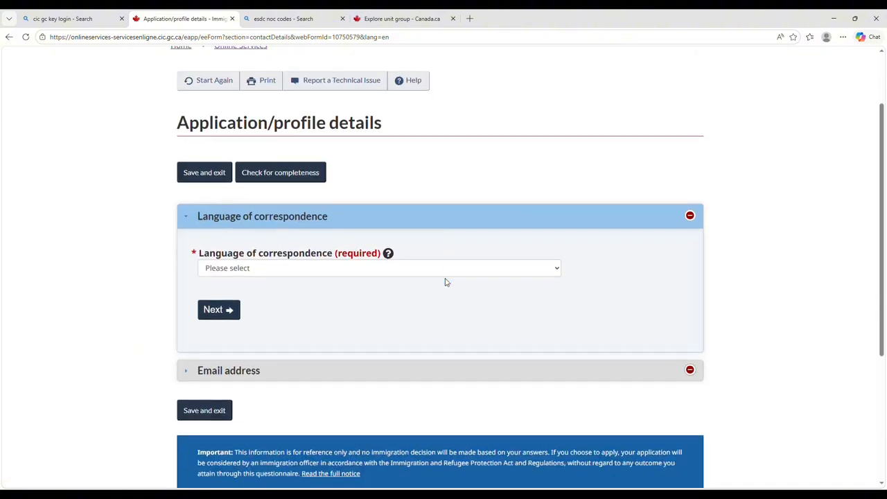
left_click(392, 274)
left_click(385, 305)
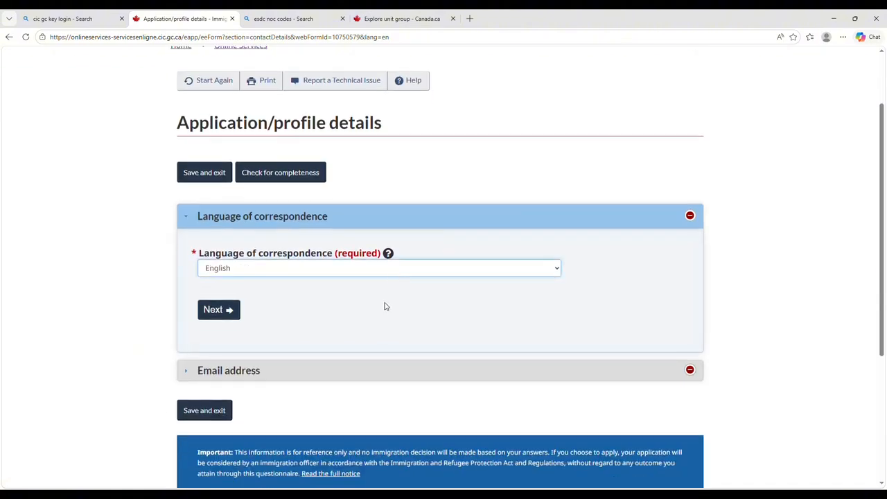
left_click(214, 311)
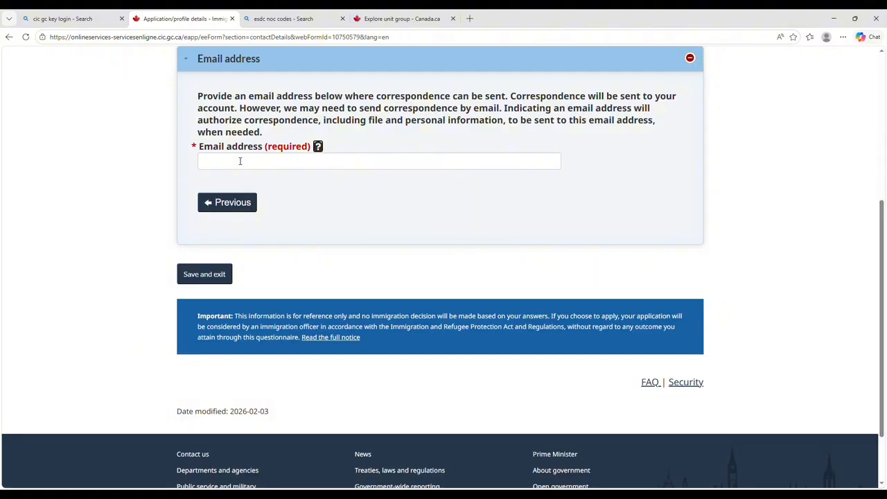
left_click(214, 275)
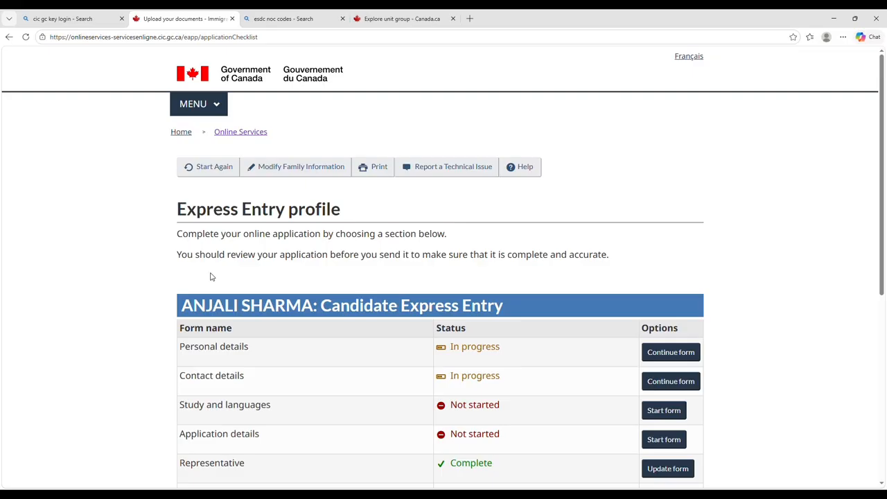
scroll(212, 277, "down", 2)
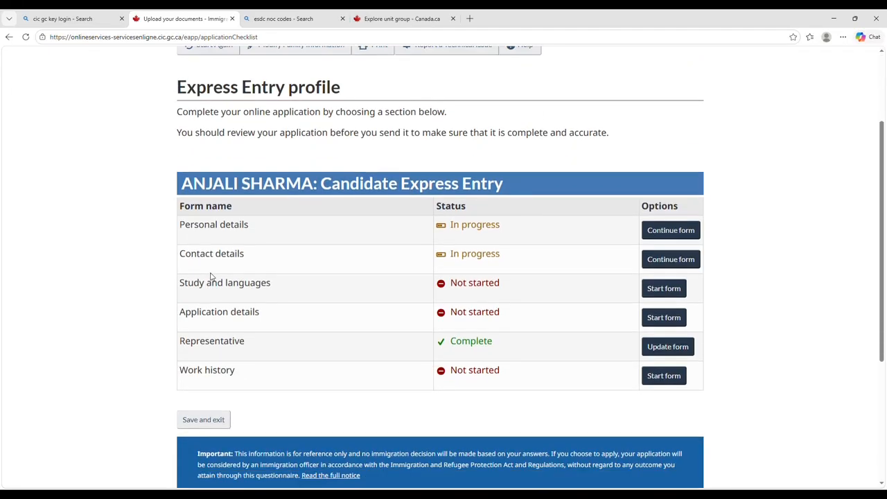
In the Study and languages form, answer Yes to finished higher education with field Other.
left_click(663, 288)
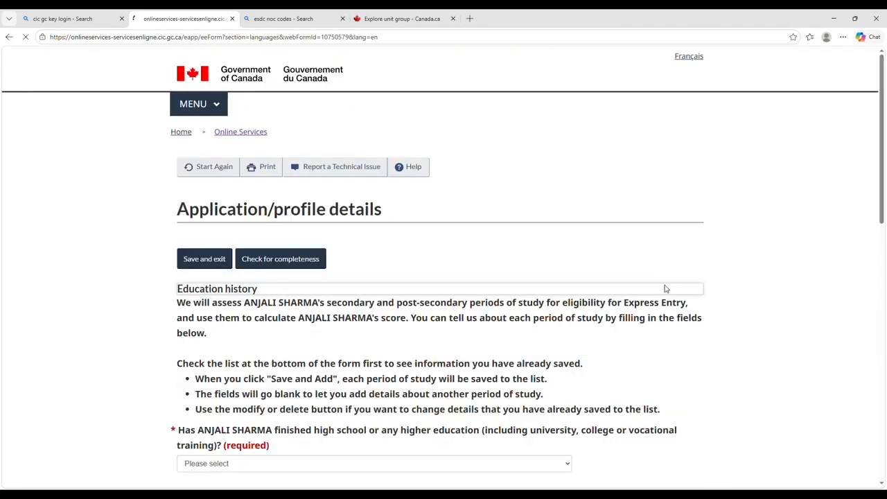
scroll(474, 300, "down", 3)
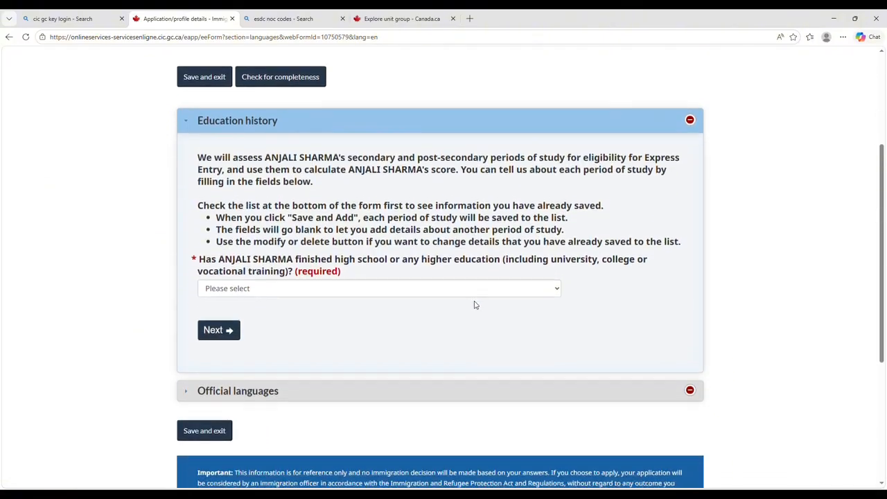
scroll(474, 304, "down", 2)
scroll(474, 304, "up", 1)
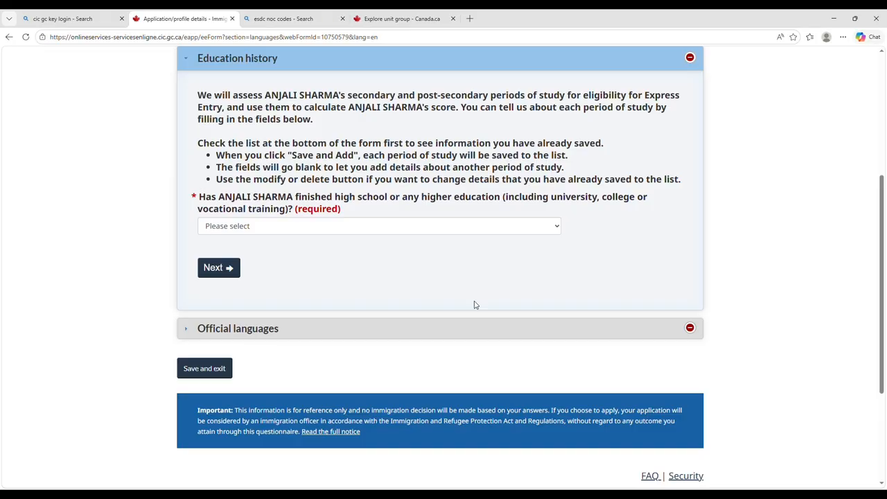
left_click(352, 231)
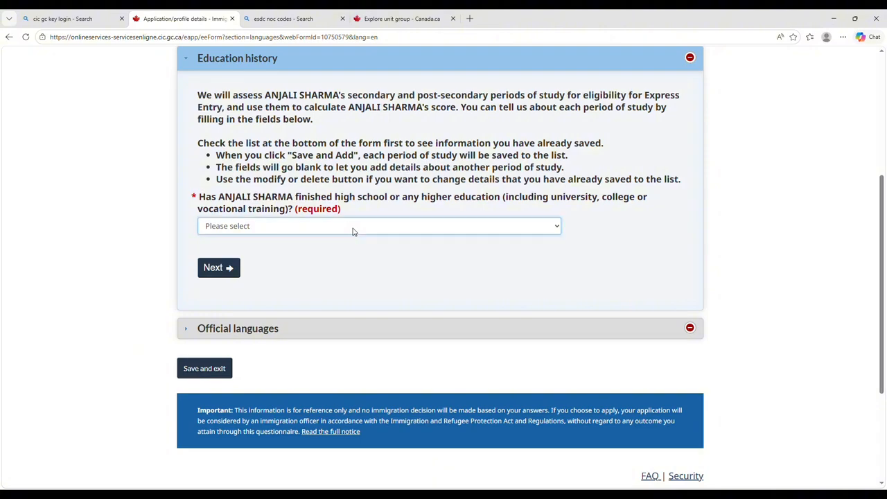
left_click(316, 256)
scroll(308, 250, "down", 1)
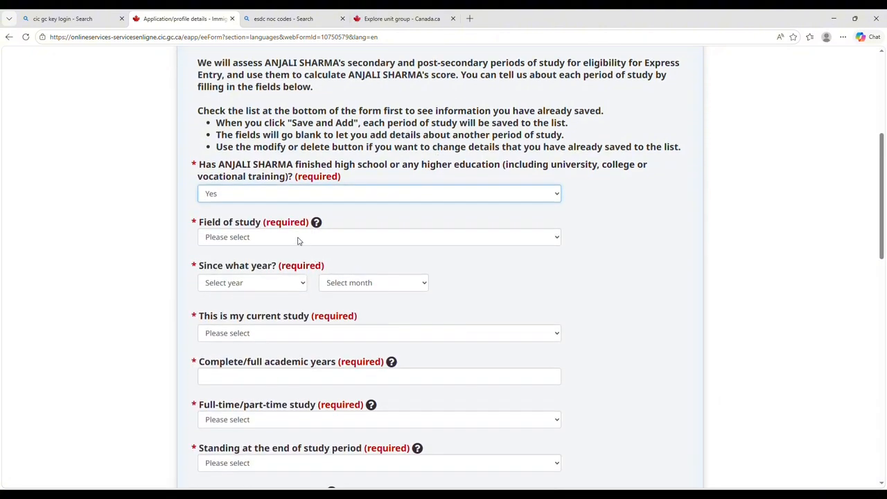
left_click(298, 240)
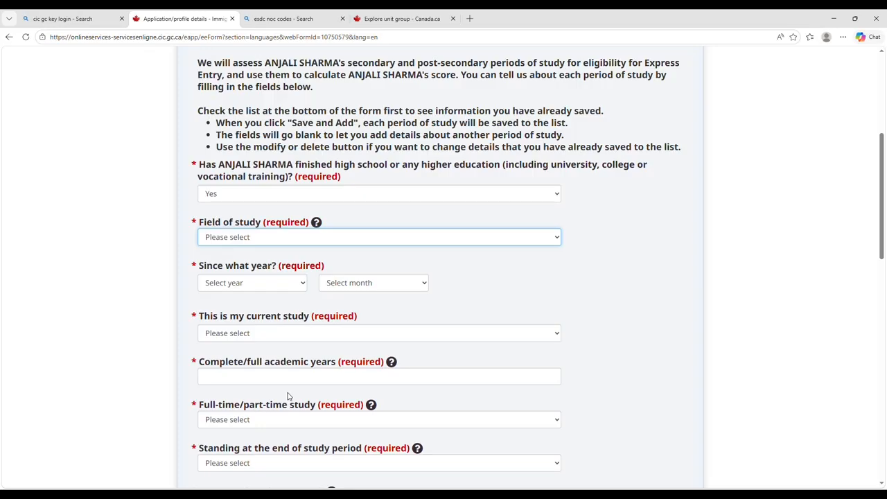
key("o")
Set the study period from January 2023 to August 2024, marked not current.
scroll(239, 294, "down", 1)
left_click(246, 240)
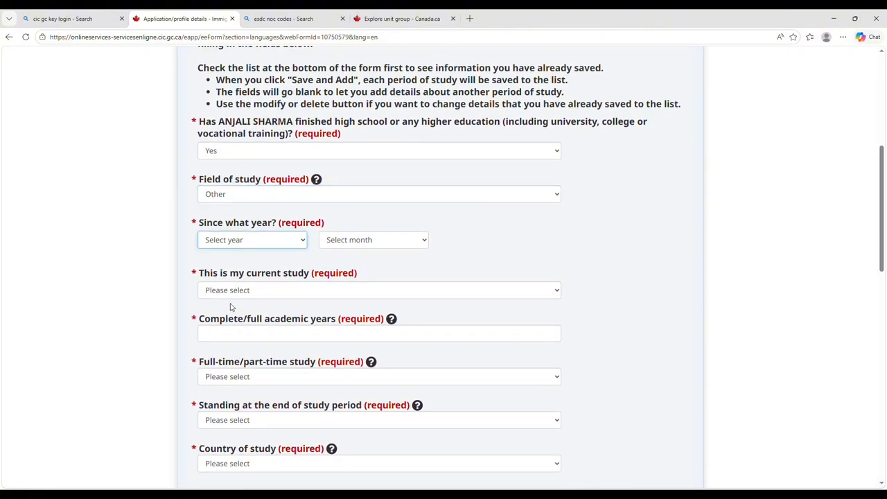
type("2023")
left_click(358, 243)
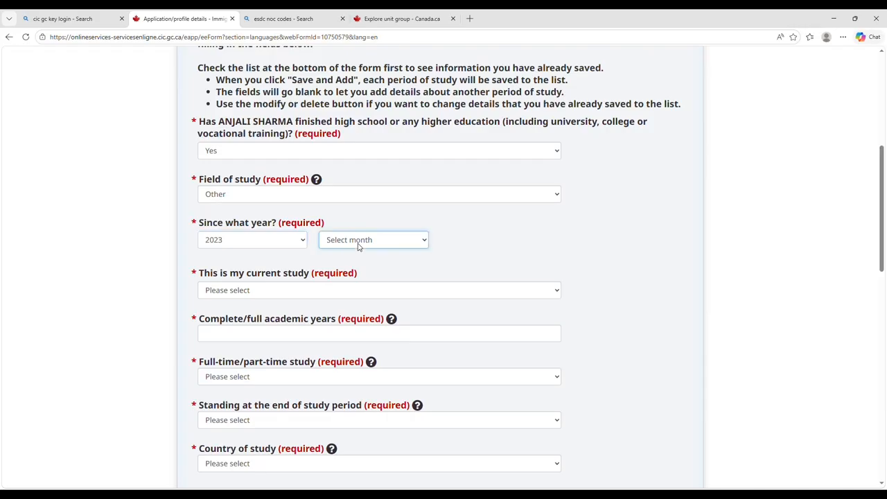
left_click(356, 273)
key("Tab")
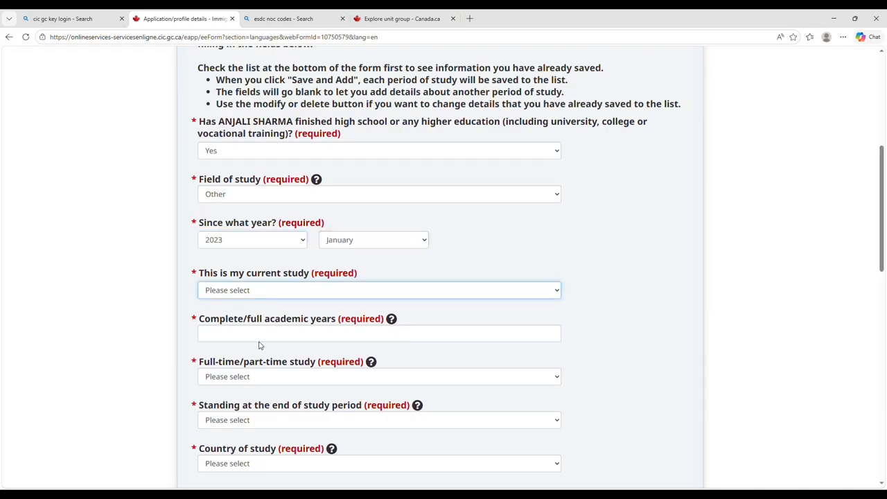
key("n")
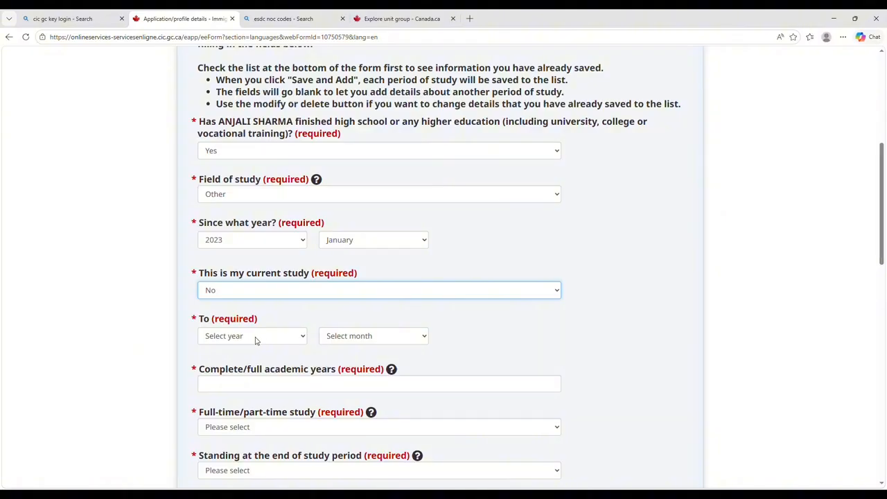
key("Tab")
type("2024")
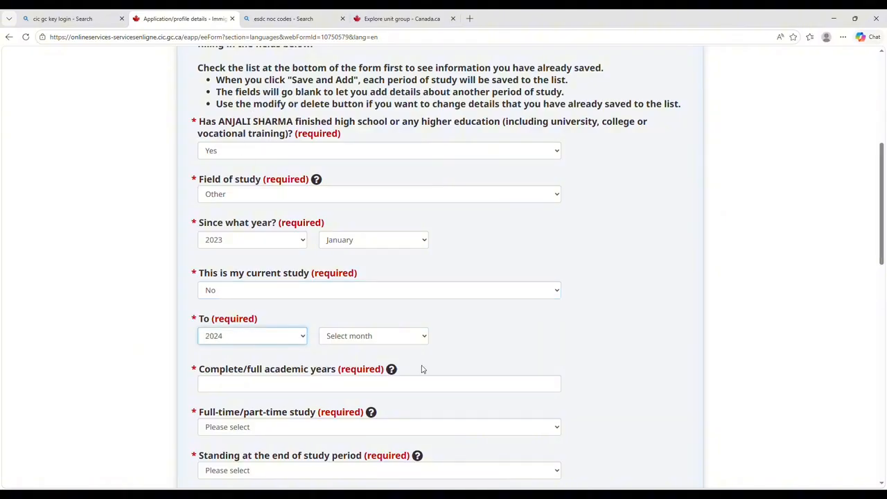
key("Tab")
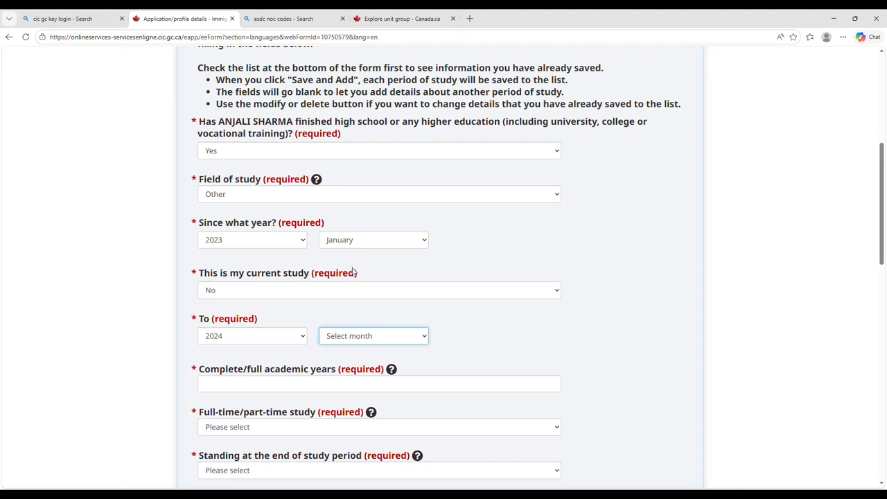
type("aug")
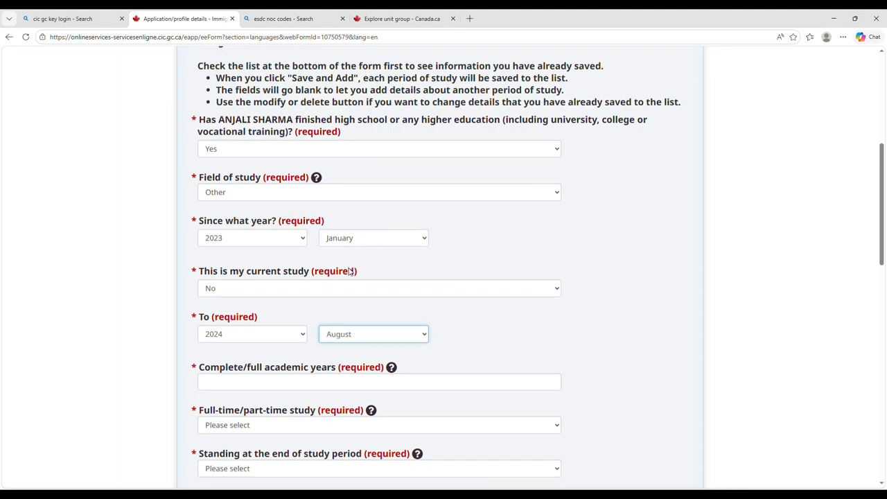
scroll(350, 272, "down", 2)
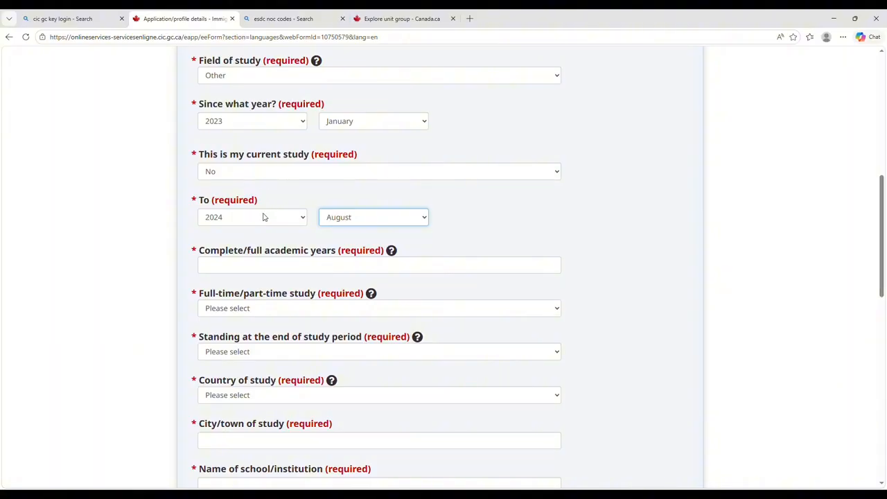
Enter 2 completed academic years, Full Time, with credential awarded.
left_click(231, 274)
type("2")
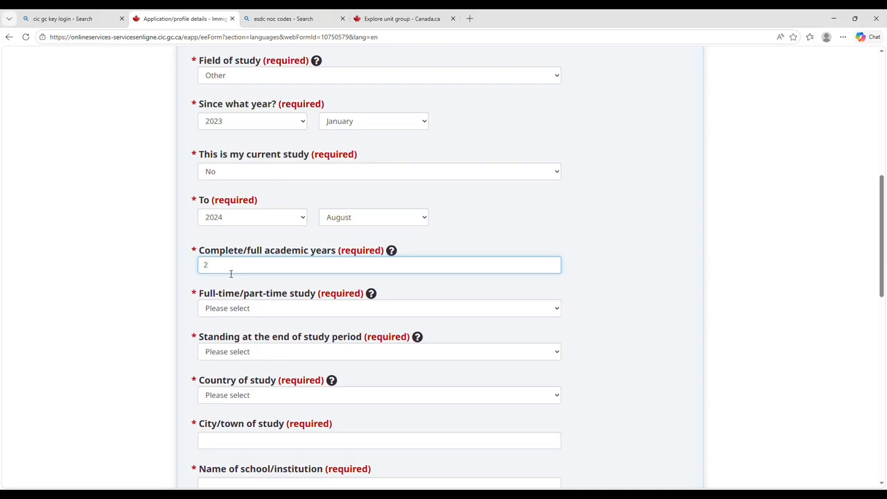
key("Tab")
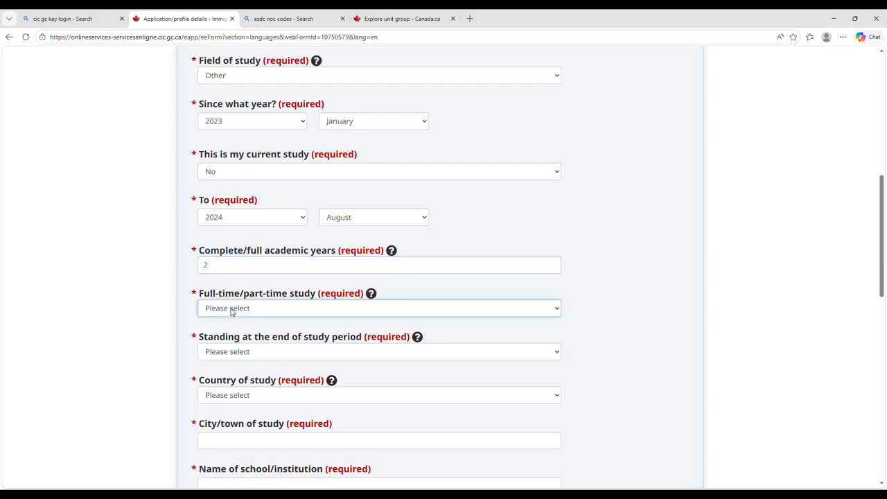
key("Down")
scroll(231, 339, "down", 1)
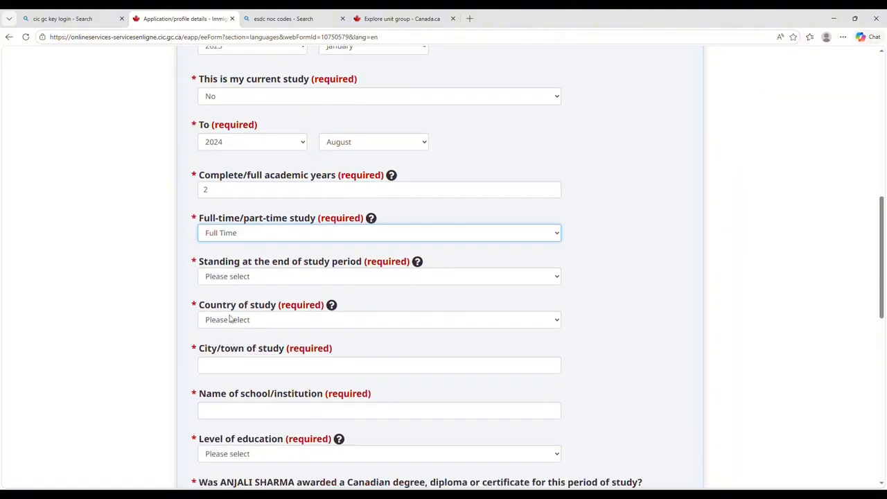
key("Tab")
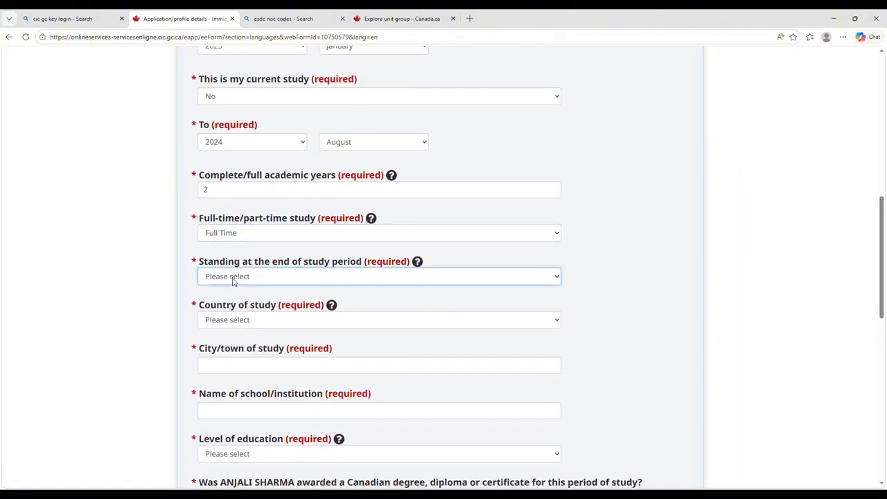
left_click(240, 323)
Set the study location to Canada, Ontario, Brampton.
key("Tab")
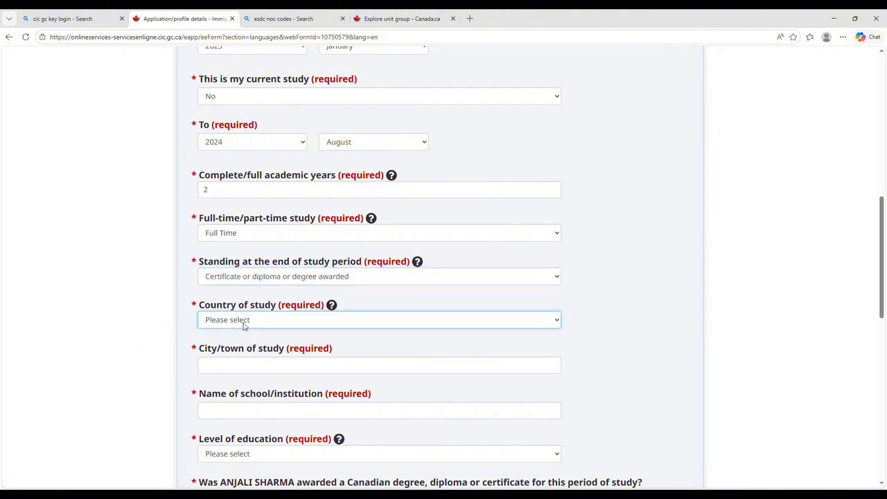
type("came")
key("Down")
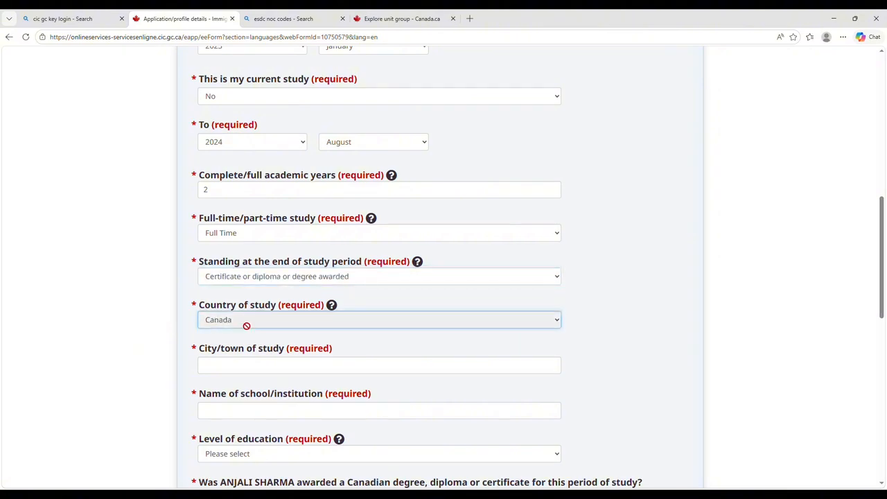
key("Tab")
type("o")
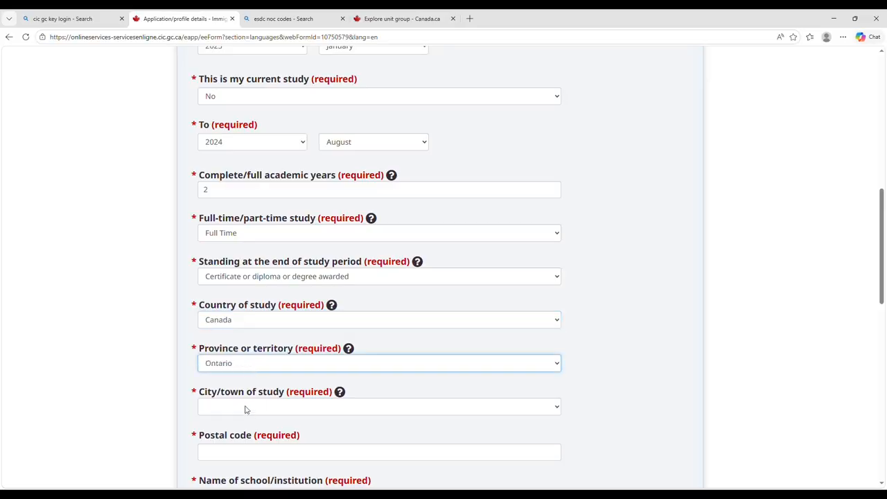
key("Tab")
type("b")
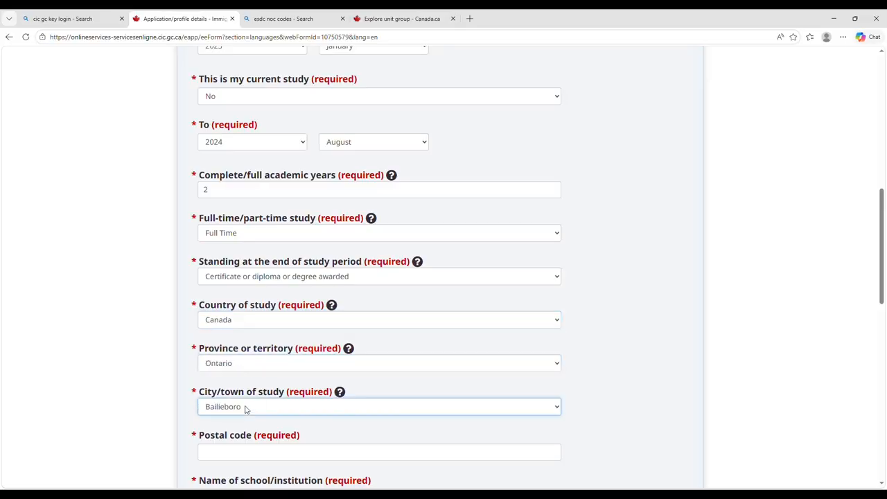
key("Down")
key("Down")
key("Down")
key("Down")
key("Down")
key("Down")
key("Down")
key("Down")
key("Down")
key("Down")
key("Down")
key("Down")
key("Down")
key("Down")
key("Down")
key("Down")
key("Down")
key("Down")
key("Down")
key("Down")
key("Down")
key("Down")
key("Down")
key("Down")
key("Down")
key("Down")
key("Down")
key("Down")
key("Down")
key("Down")
key("Down")
key("Down")
key("Down")
key("Down")
key("Down")
Enter the school's postal code and CAMBRIAN COLLEGE, and choose the two-year program level.
scroll(245, 409, "down", 1)
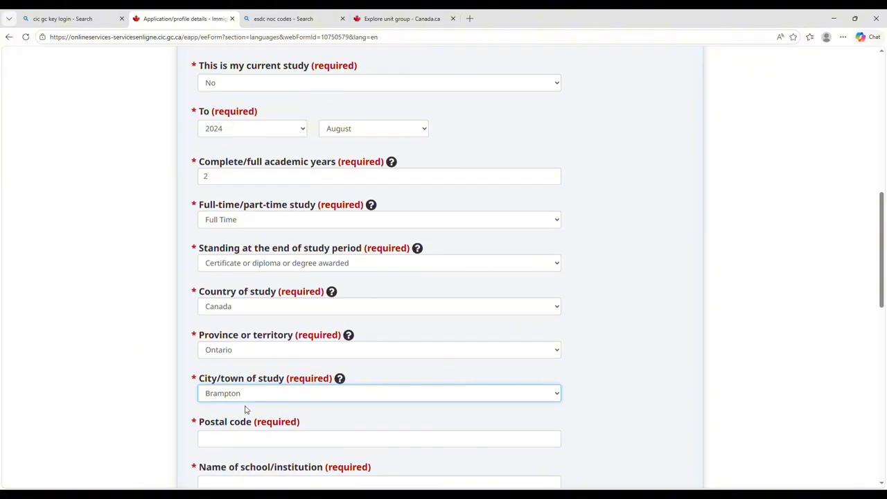
scroll(232, 401, "down", 1)
scroll(234, 402, "down", 1)
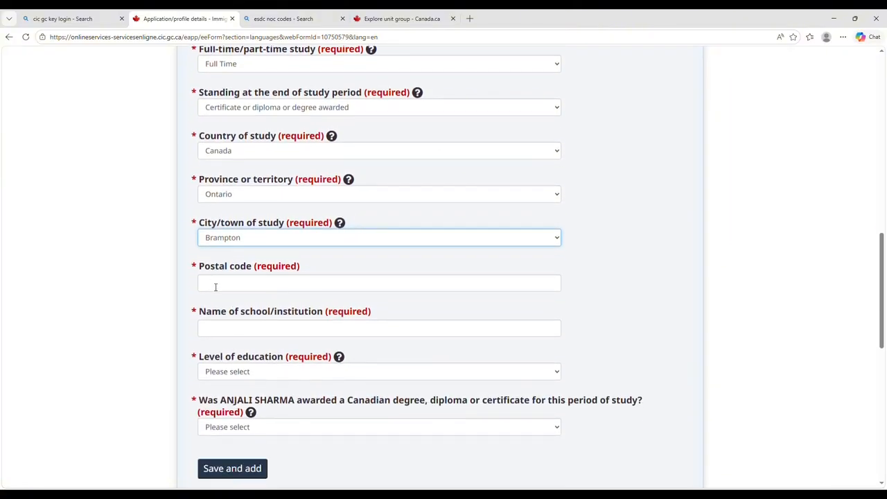
left_click(216, 287)
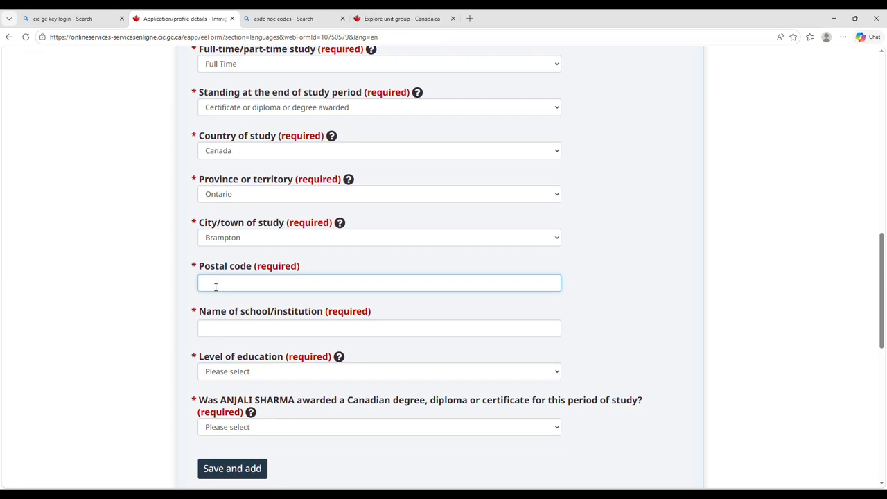
type("L6R 0L7")
left_click(243, 331)
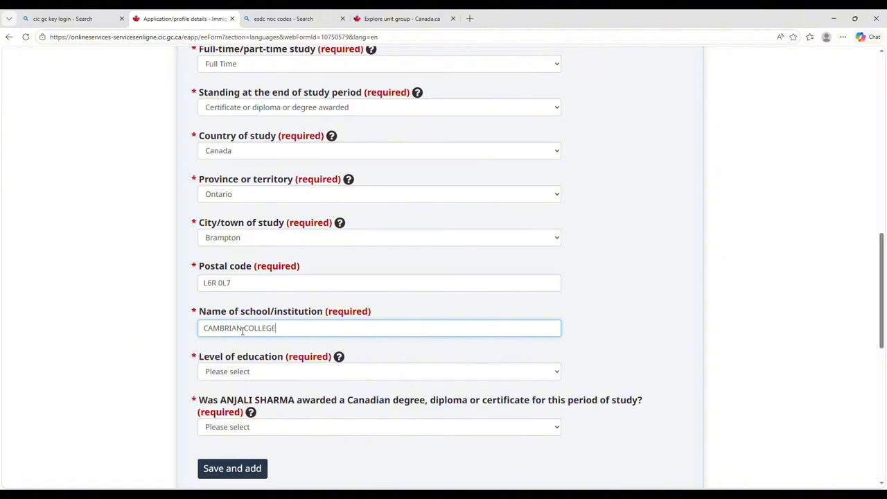
left_click(101, 347)
left_click(215, 380)
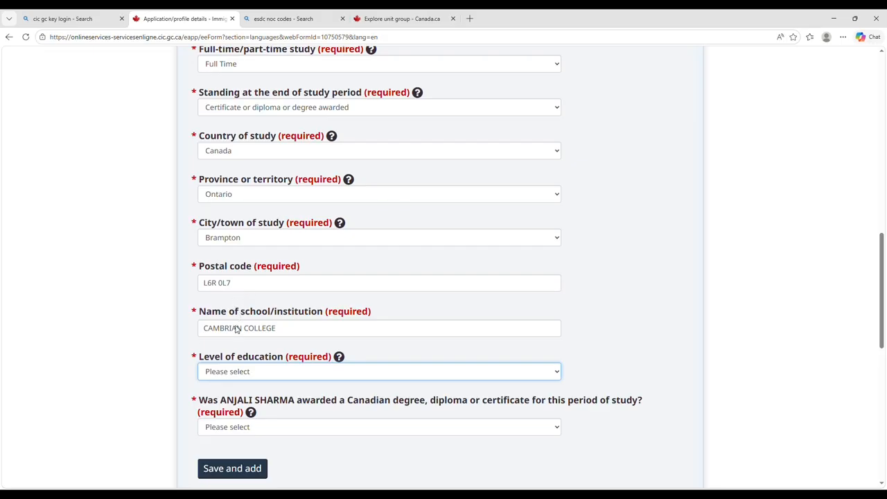
key("t")
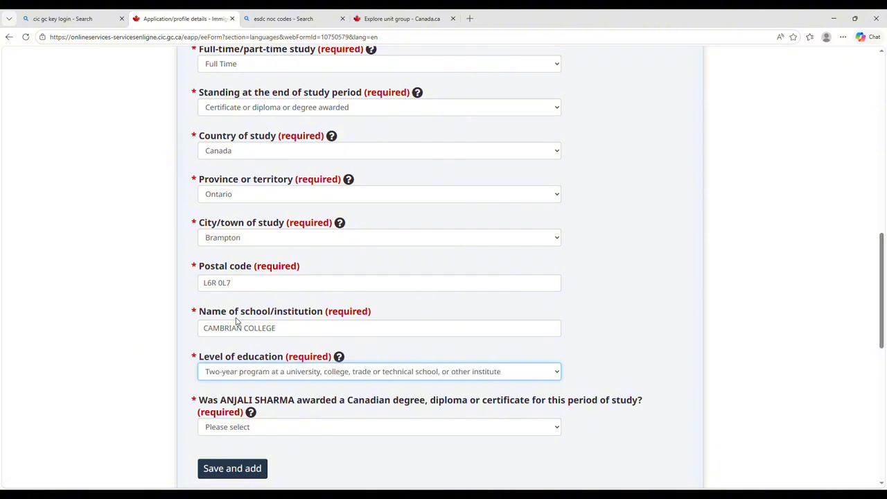
scroll(237, 321, "down", 2)
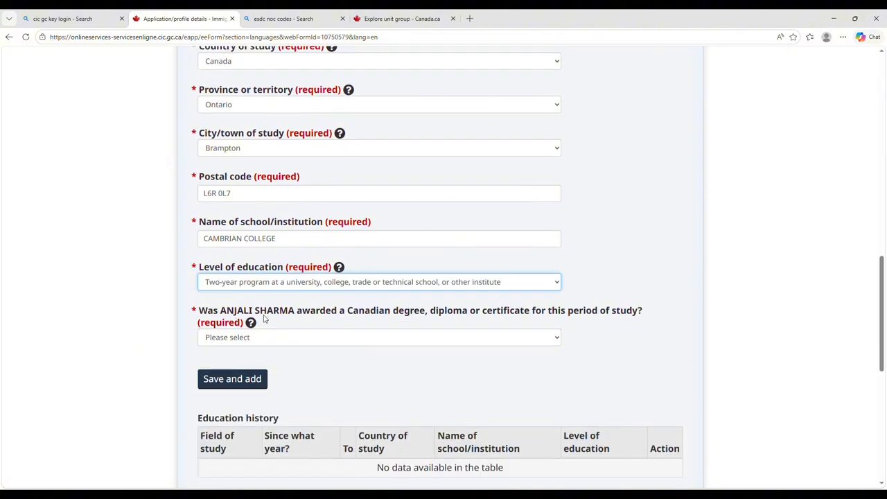
Answer Yes to both the Canadian credential awarded and qualifying institution questions.
left_click(344, 342)
key("y")
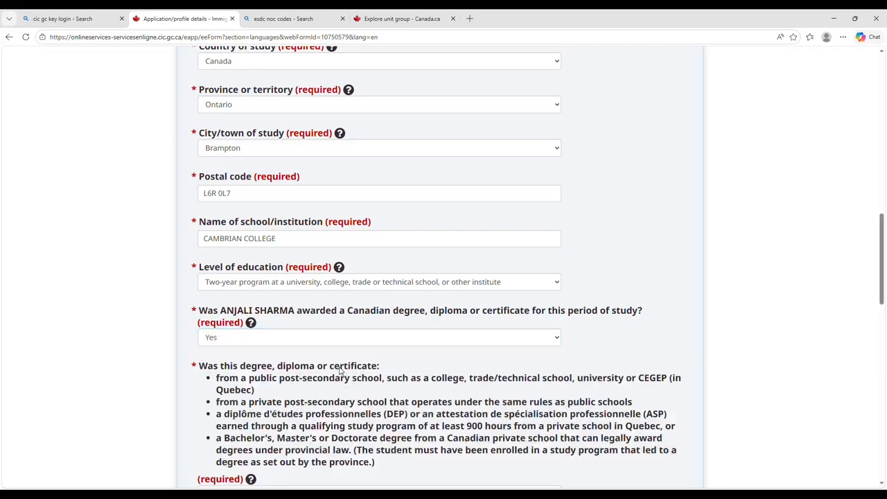
scroll(339, 370, "down", 2)
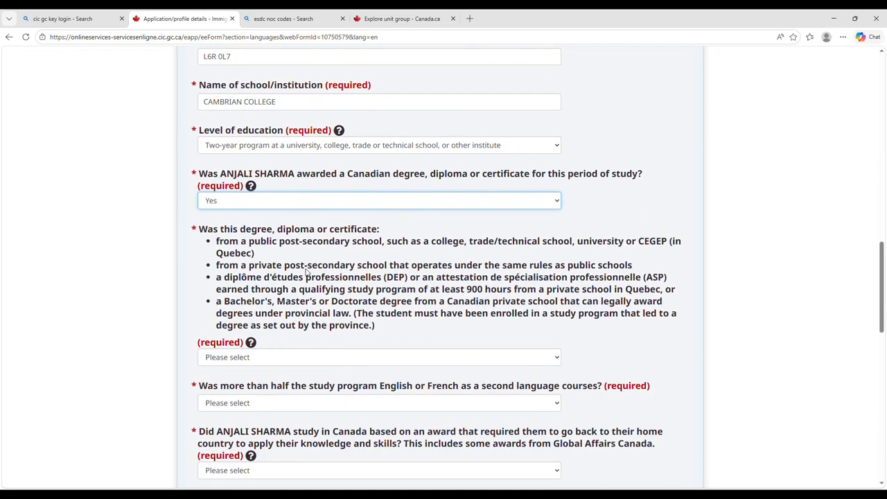
scroll(399, 293, "down", 1)
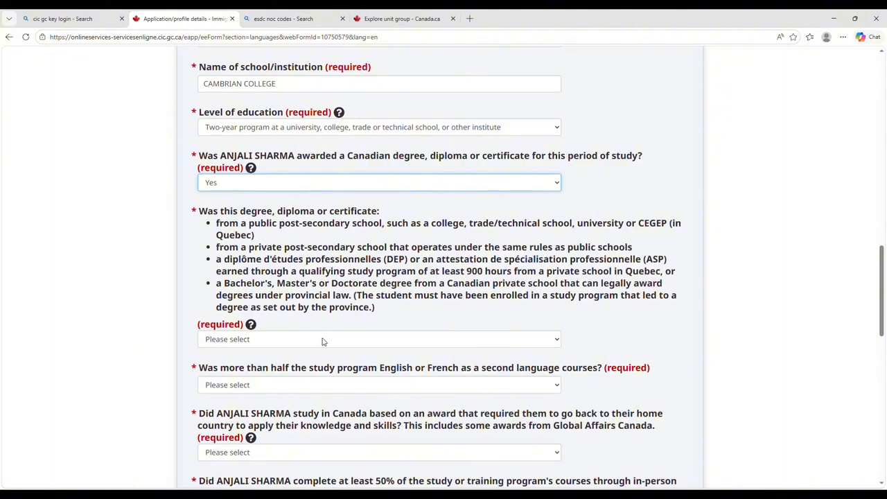
left_click(322, 339)
left_click(317, 372)
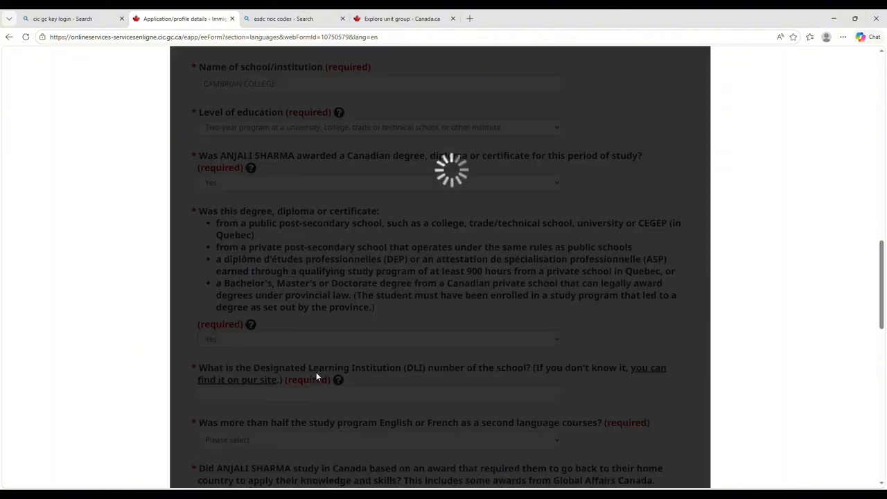
scroll(410, 373, "down", 1)
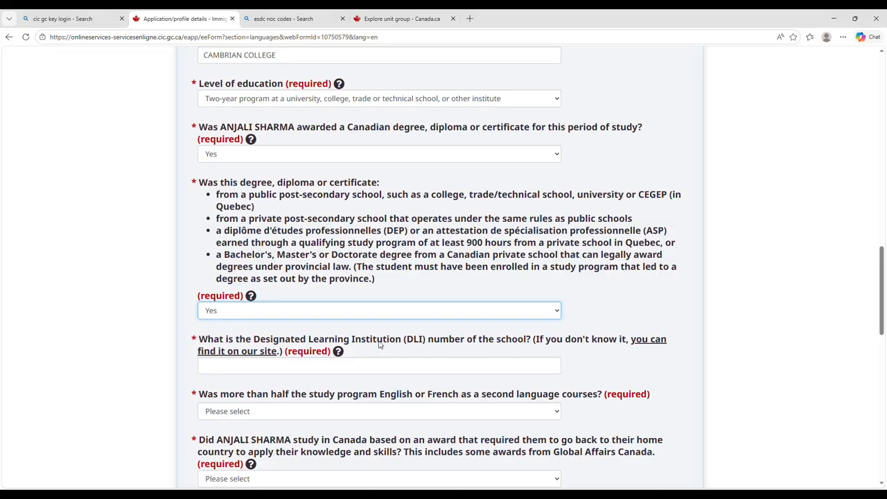
left_click(648, 342)
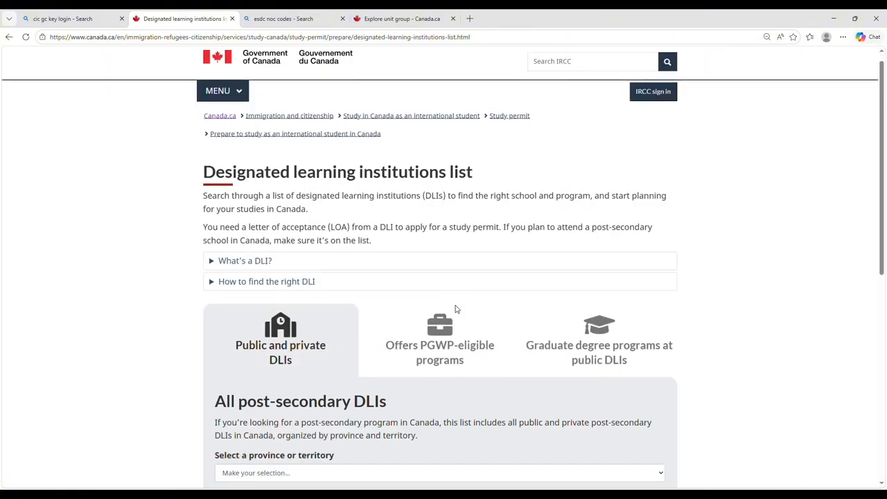
scroll(455, 309, "down", 2)
scroll(455, 310, "down", 1)
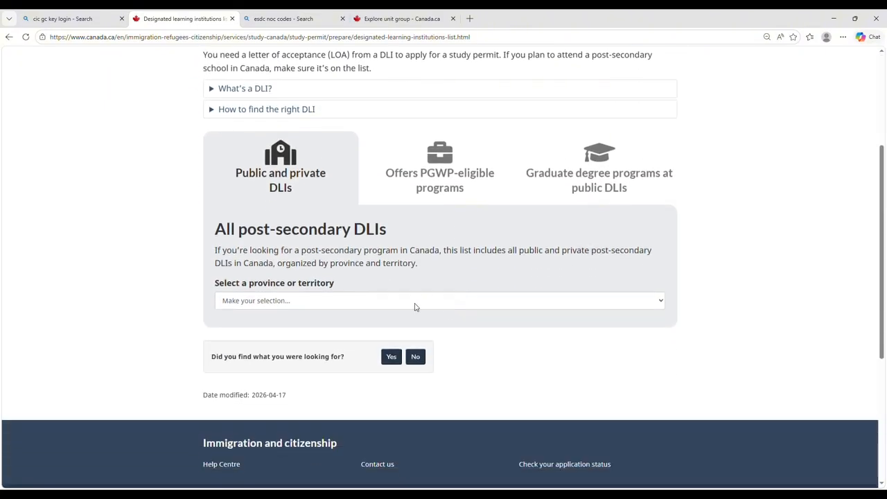
left_click(360, 433)
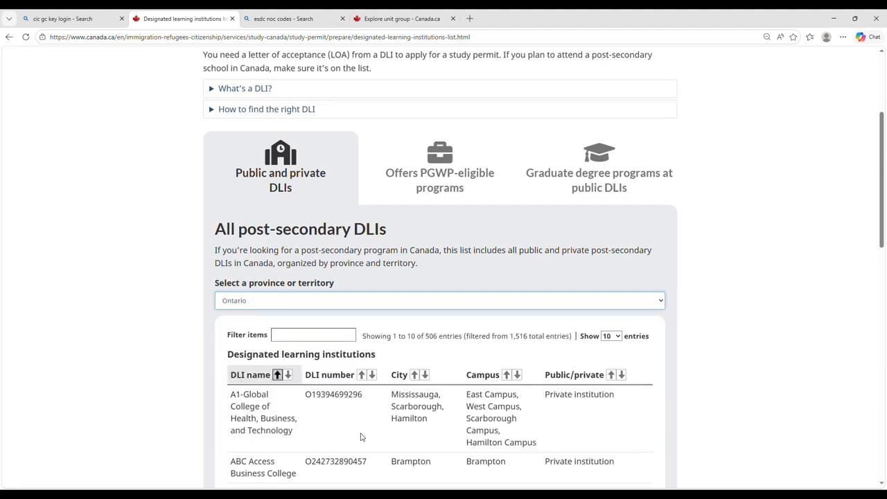
left_click(290, 335)
type("CAMBRIAN")
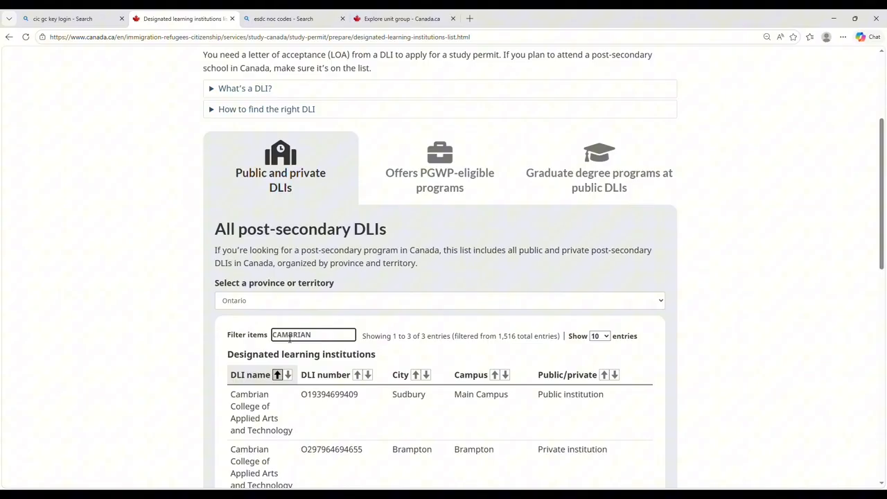
scroll(290, 338, "down", 3)
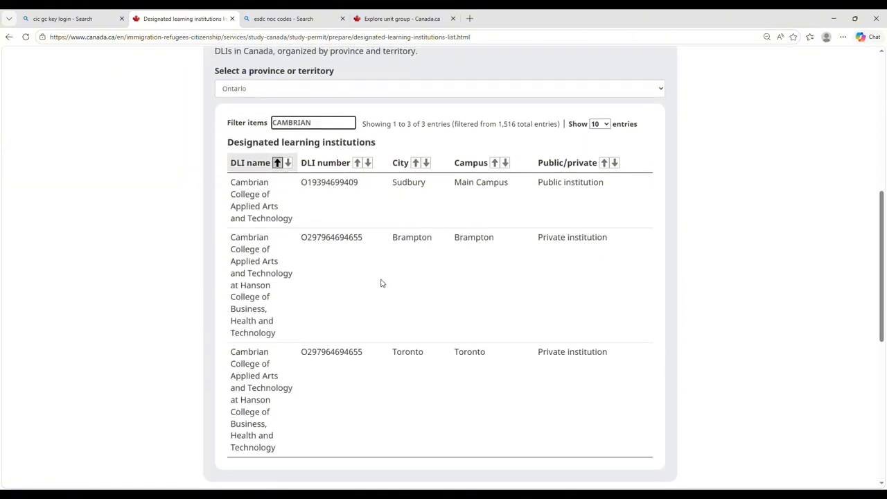
left_click(365, 240)
left_click_drag(365, 239, 299, 241)
key("ctrl+c")
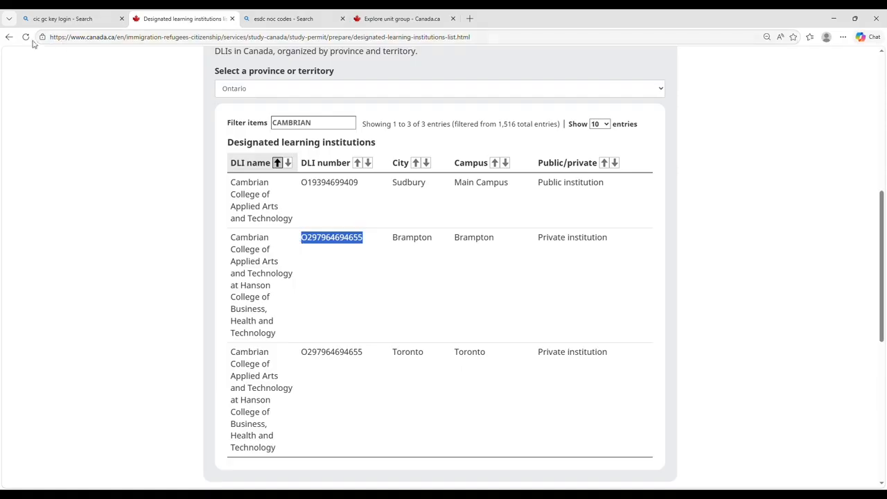
left_click(9, 36)
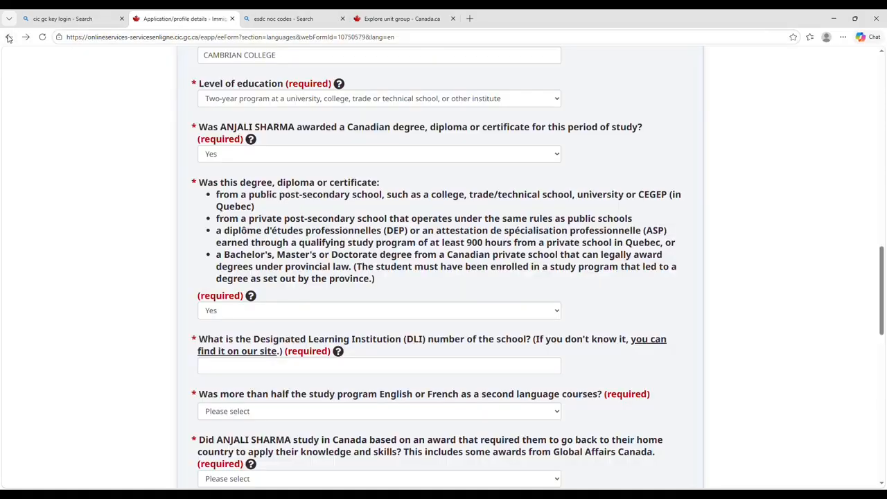
left_click(219, 366)
key("ctrl+v")
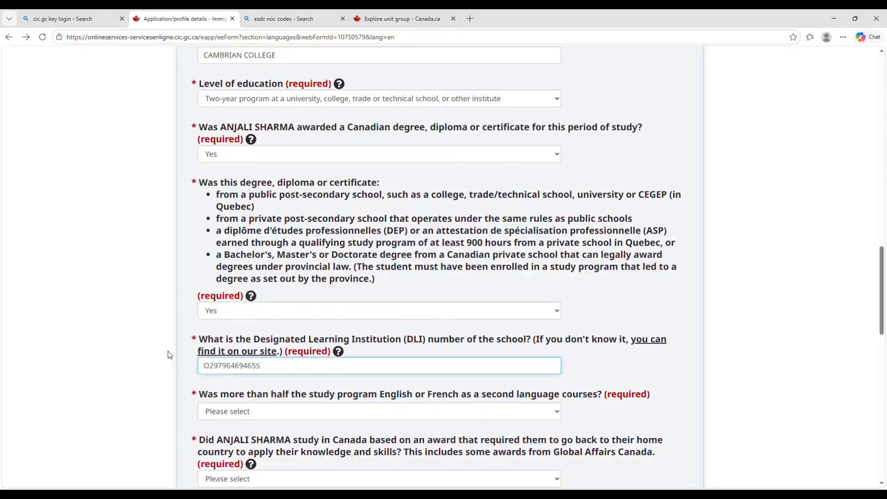
scroll(169, 353, "down", 3)
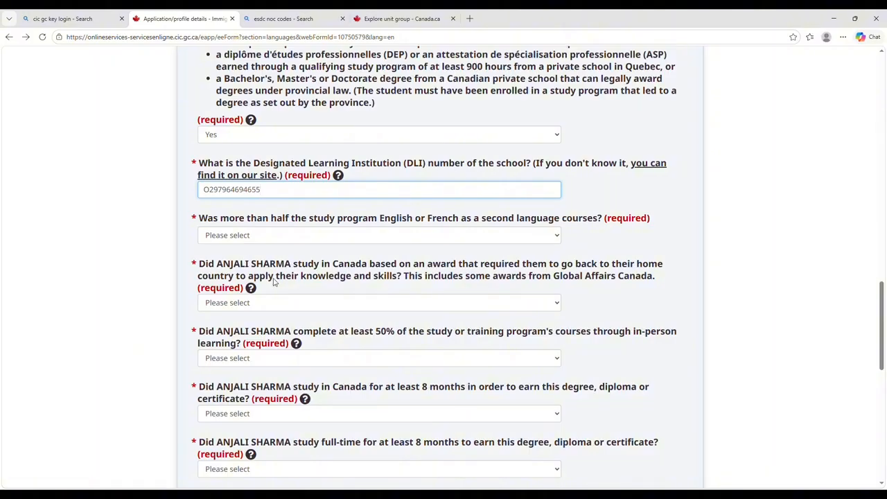
left_click(390, 230)
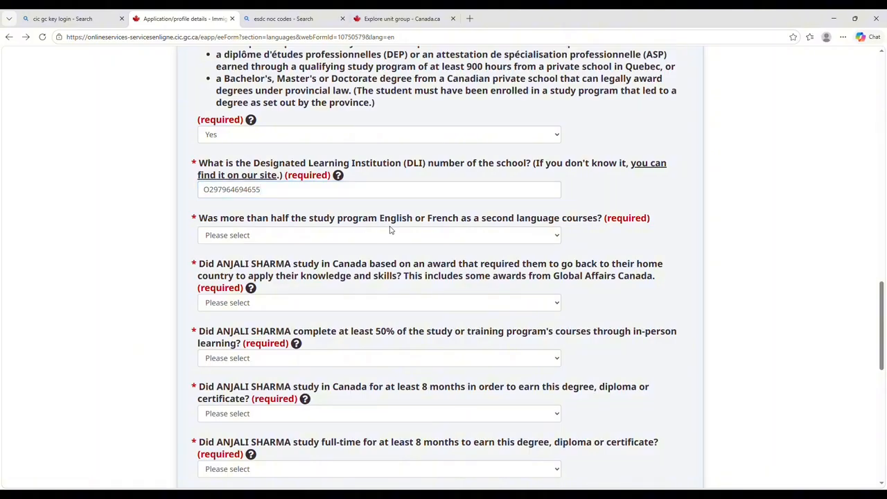
left_click(390, 239)
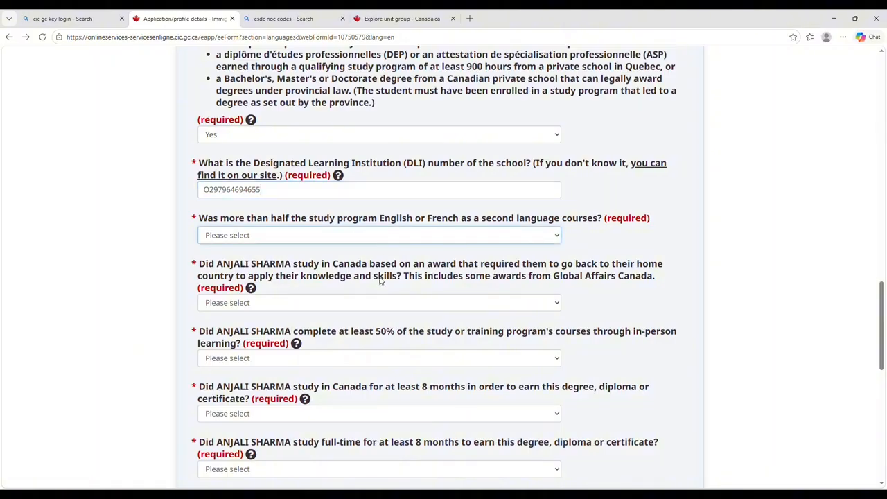
key("n")
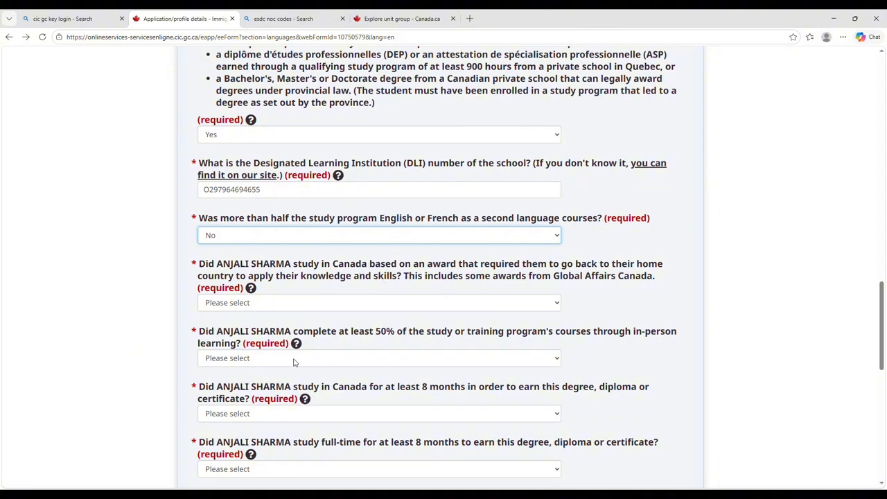
Answer No to the return-home award question and Yes to in-person, 8-month and full-time study.
left_click(277, 303)
key("n")
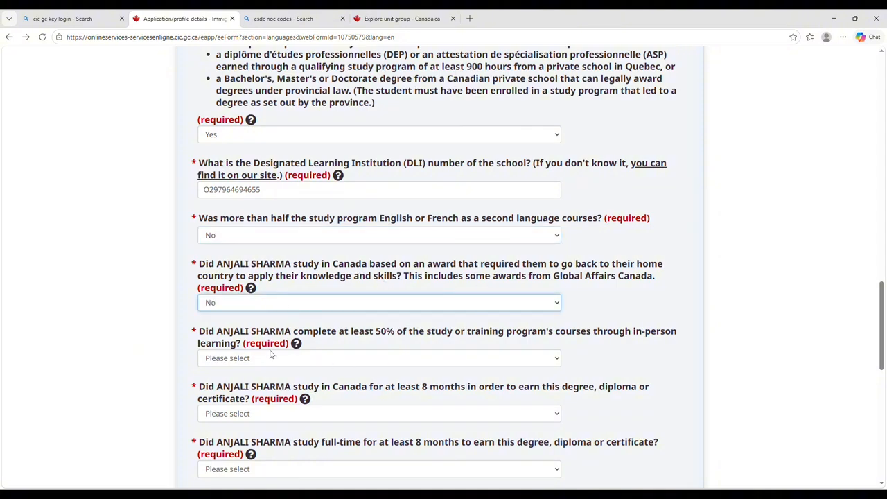
left_click(387, 363)
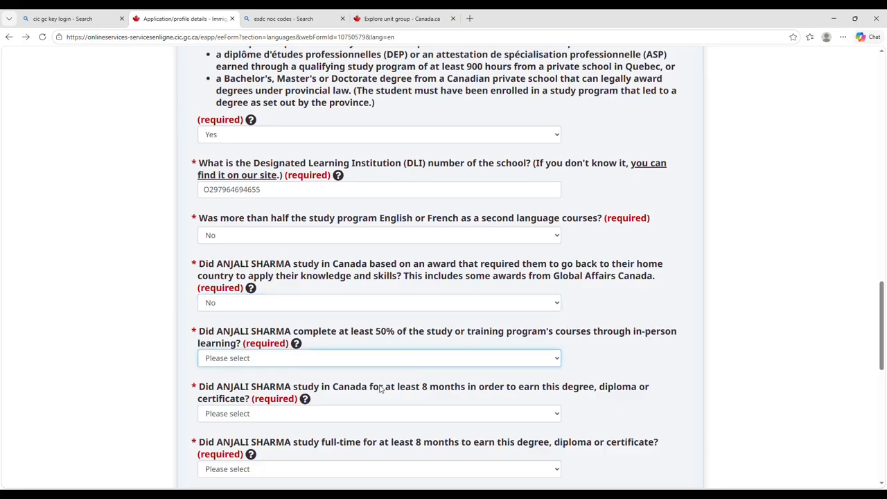
key("y")
scroll(379, 388, "down", 2)
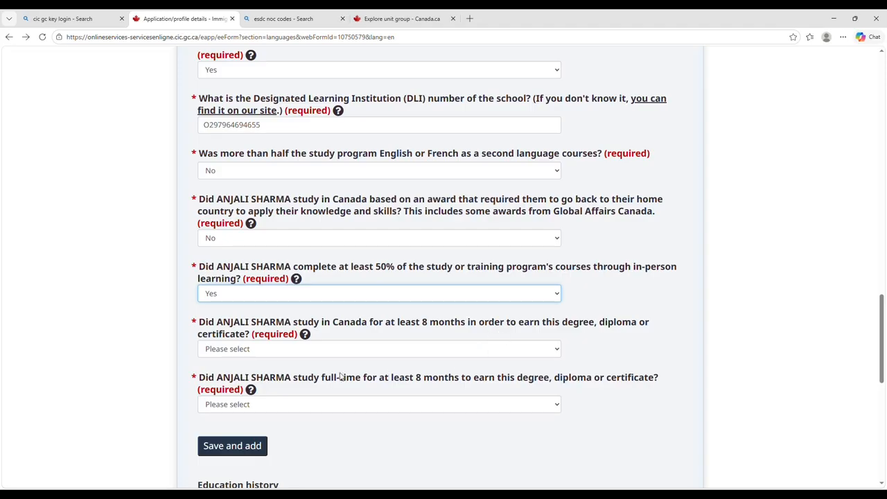
key("Tab")
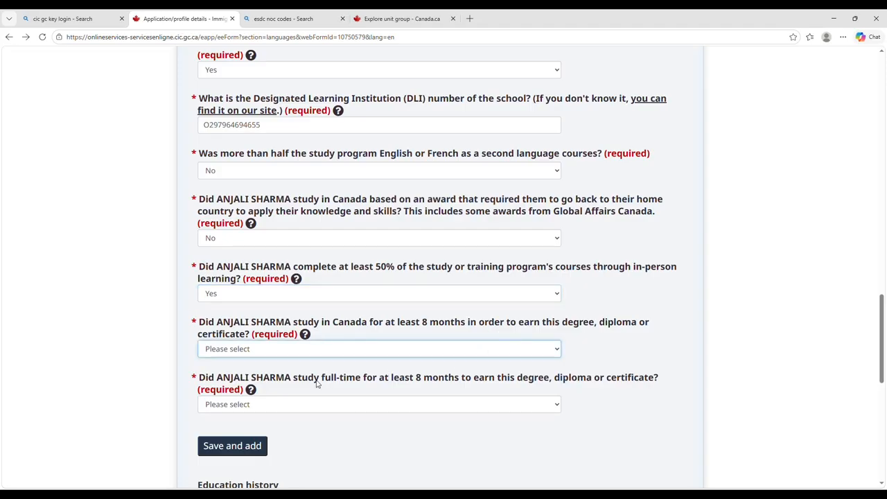
key("Down")
scroll(317, 383, "down", 1)
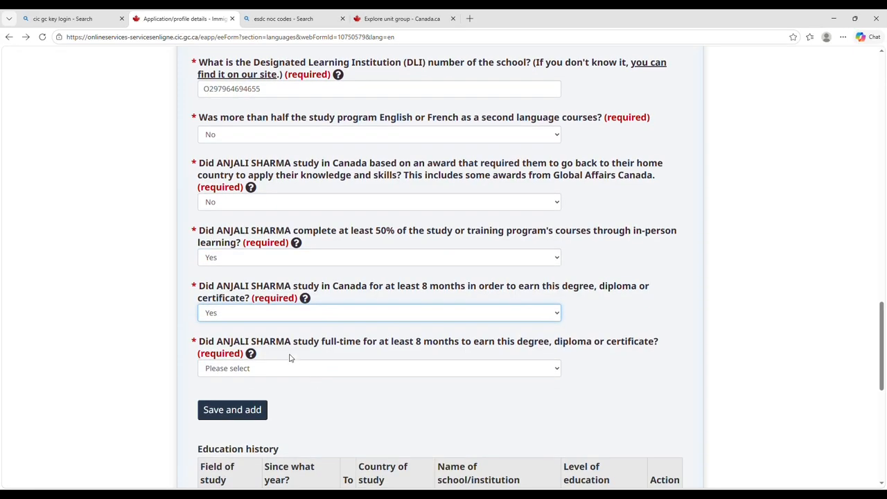
key("Tab")
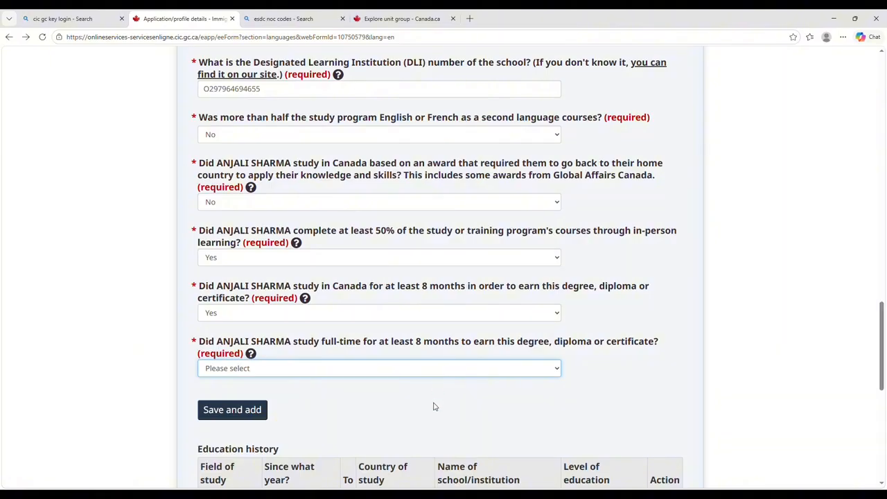
key("Down")
left_click(252, 413)
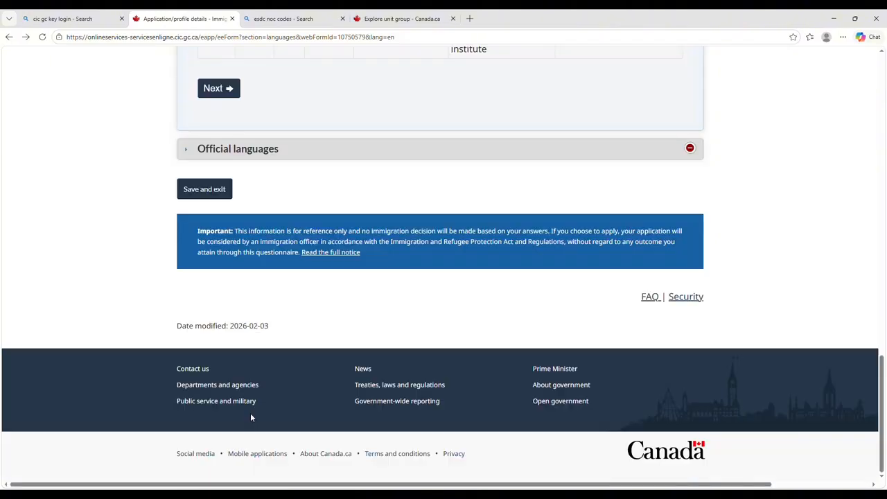
scroll(394, 149, "up", 3)
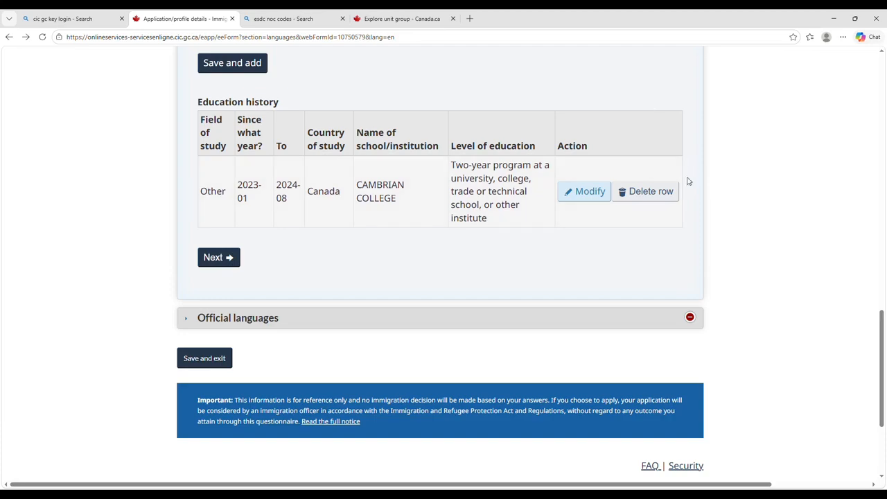
scroll(496, 206, "up", 10)
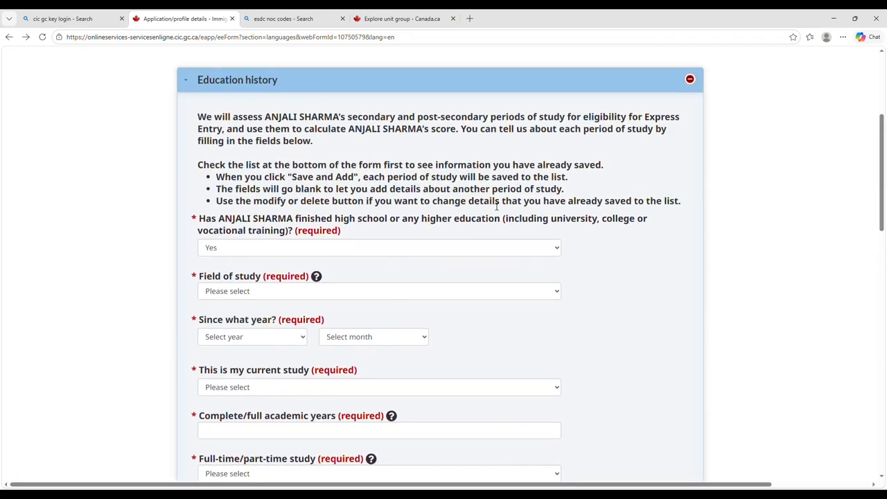
scroll(496, 206, "down", 10)
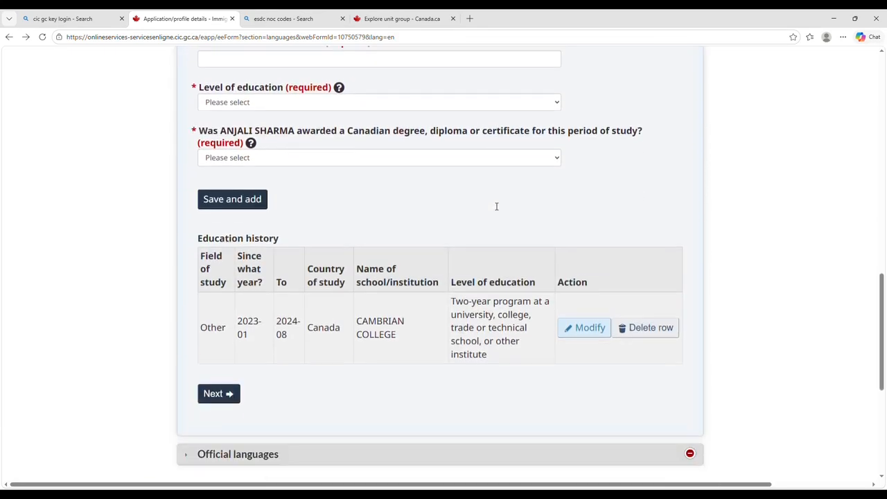
scroll(351, 293, "up", 5)
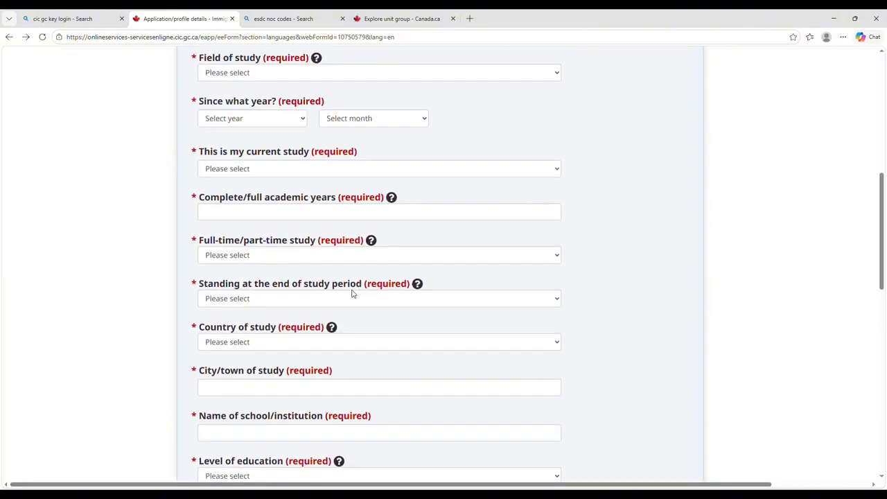
scroll(352, 293, "up", 3)
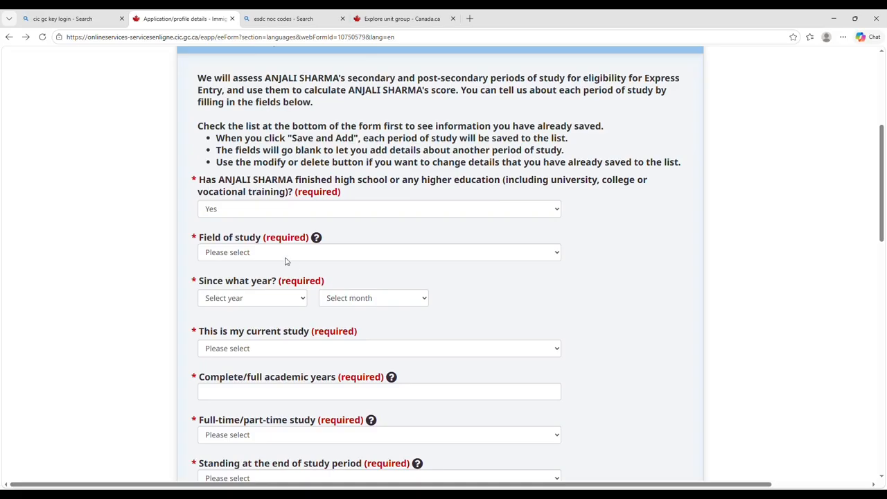
Set field of study to Other, dates January 2014 to May 2017, not current study.
left_click(271, 223)
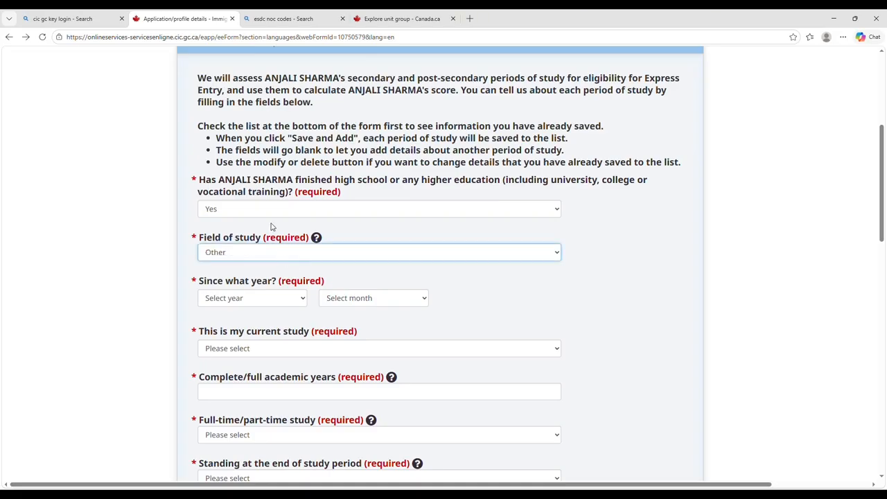
left_click(260, 299)
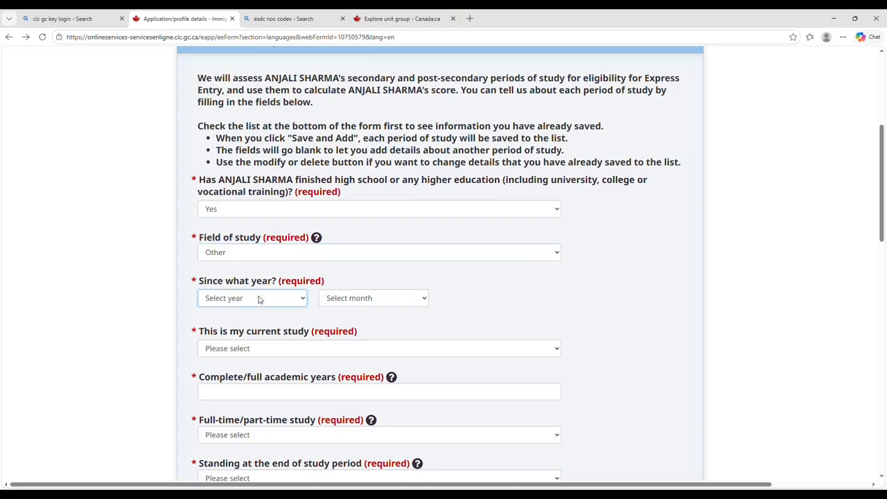
left_click(241, 194)
left_click(352, 304)
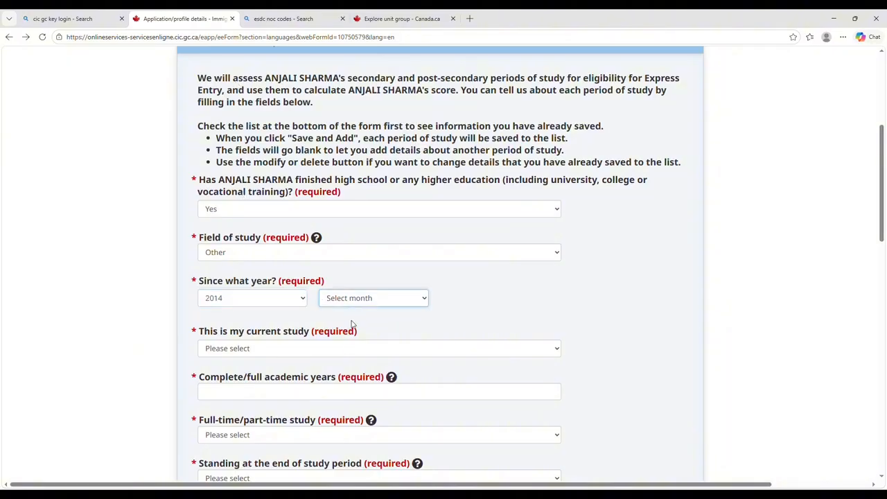
left_click(349, 336)
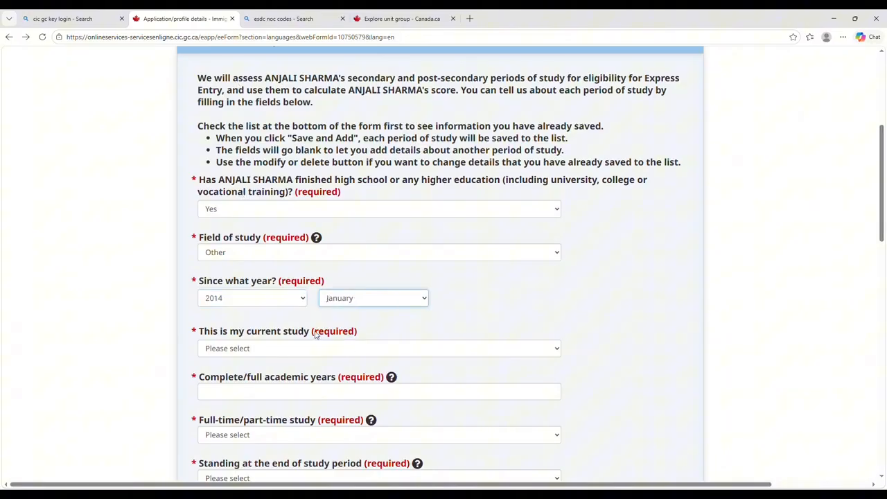
left_click(263, 347)
left_click(254, 393)
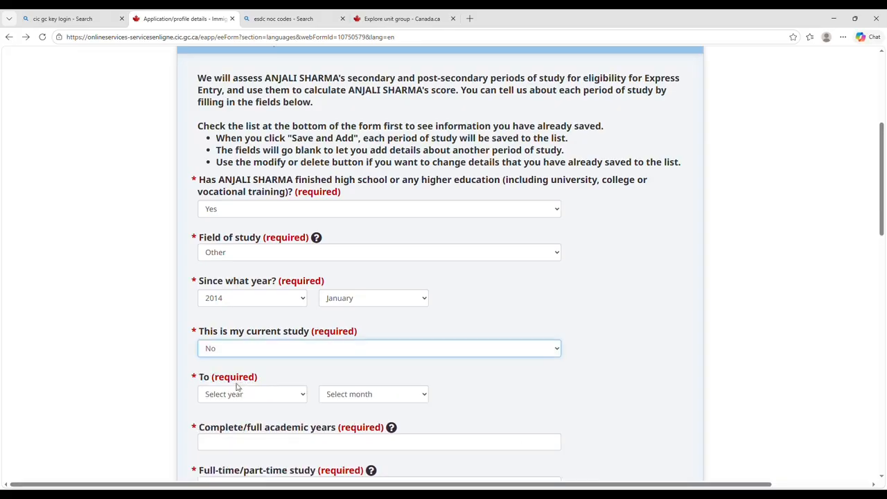
left_click(239, 392)
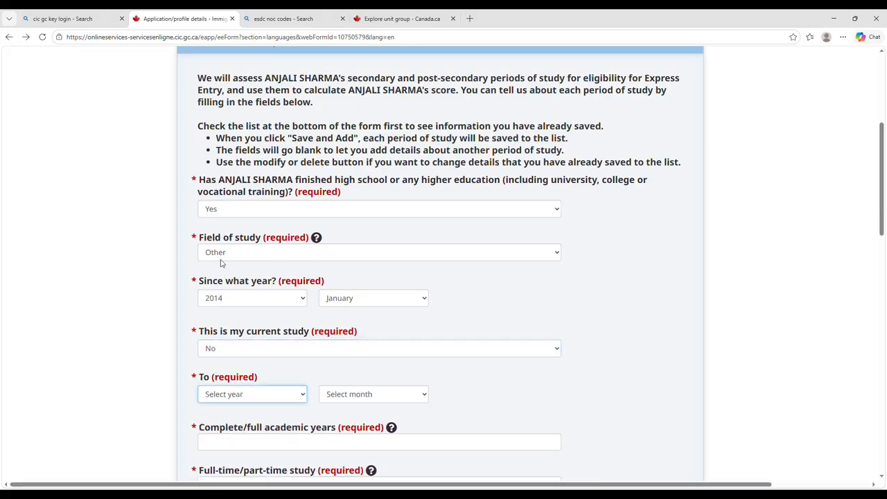
type("2017")
left_click(351, 396)
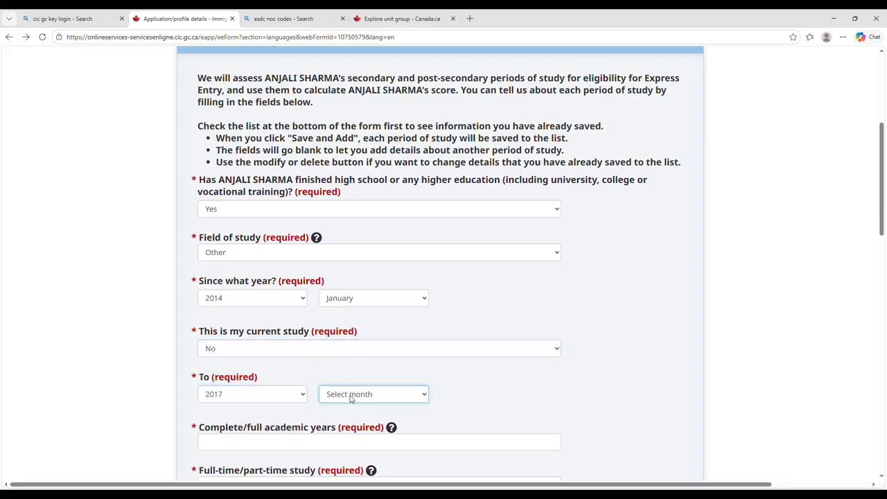
type("may")
Enter 3 full-time academic years, credential awarded, with India as country of study.
scroll(346, 284, "down", 2)
left_click(271, 285)
type("3")
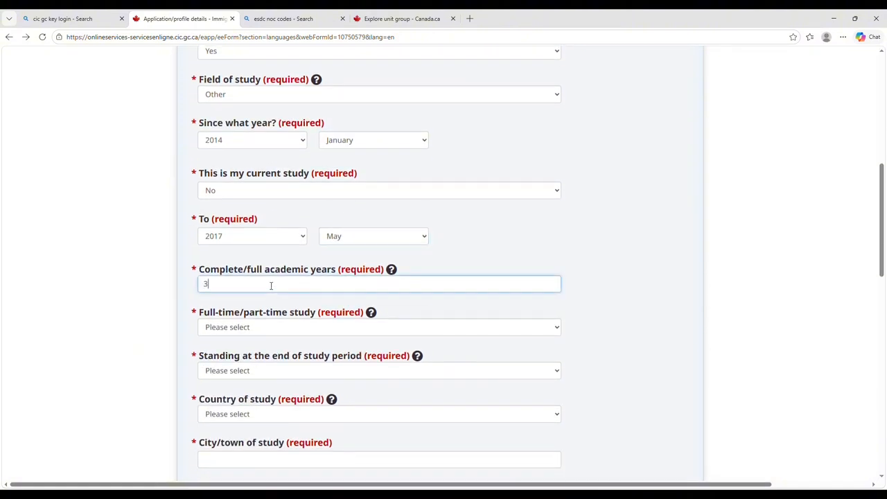
key("Tab")
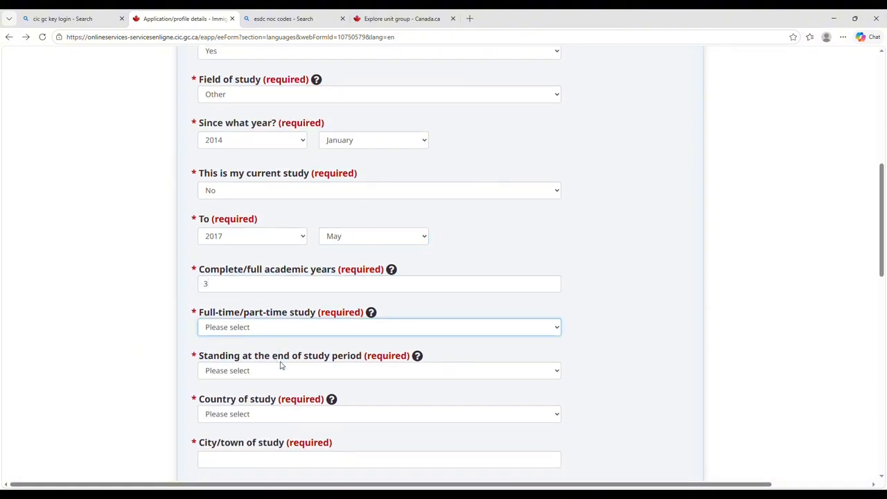
type("f")
scroll(281, 365, "down", 1)
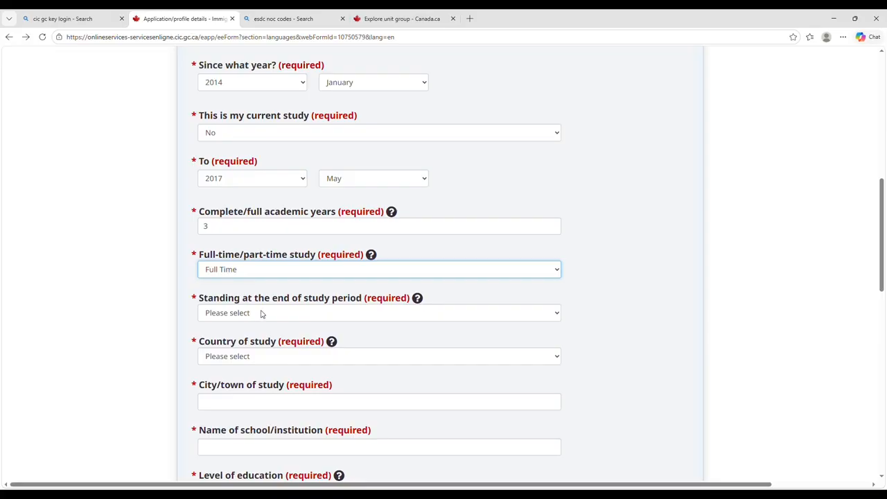
key("Tab")
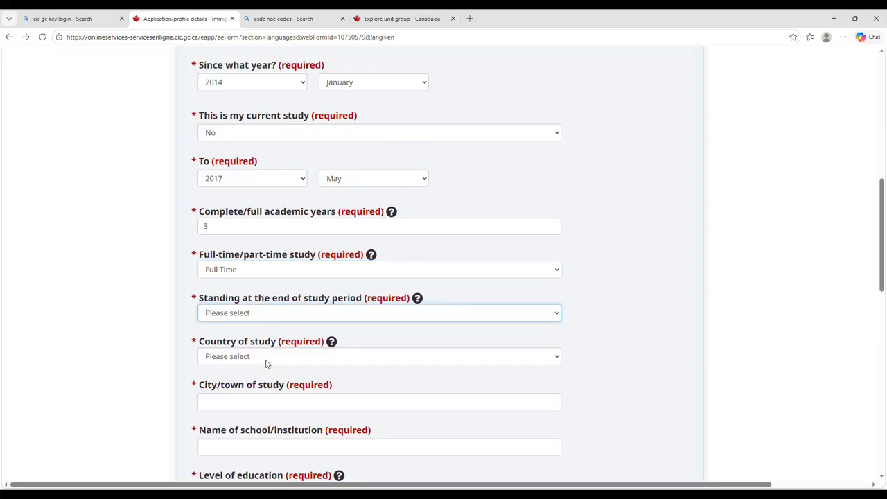
key("c")
scroll(266, 363, "down", 1)
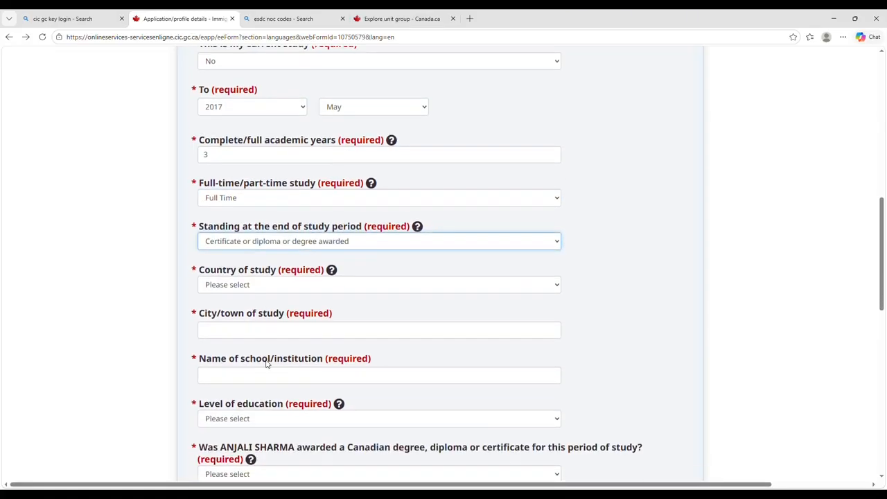
key("Tab")
key("i")
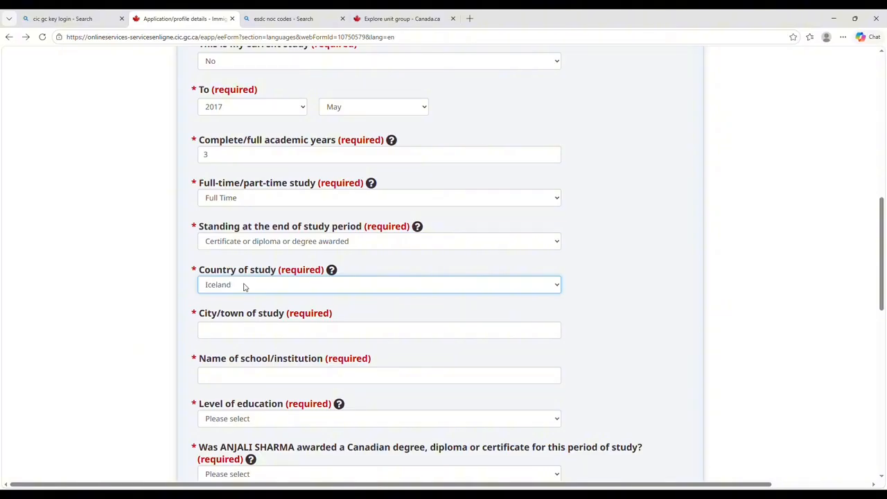
key("n")
Enter city CHANDIGARH and school PTU, choose Bachelor's level, and answer No to a Canadian credential.
scroll(243, 286, "down", 1)
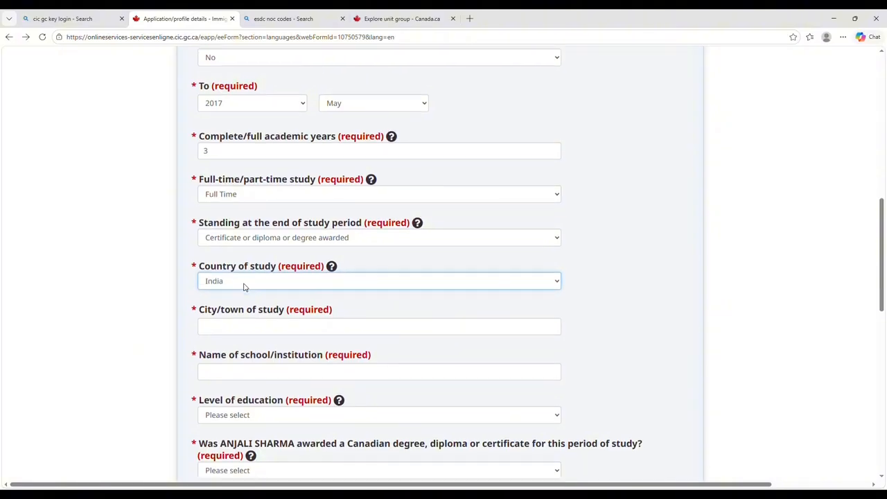
left_click(225, 269)
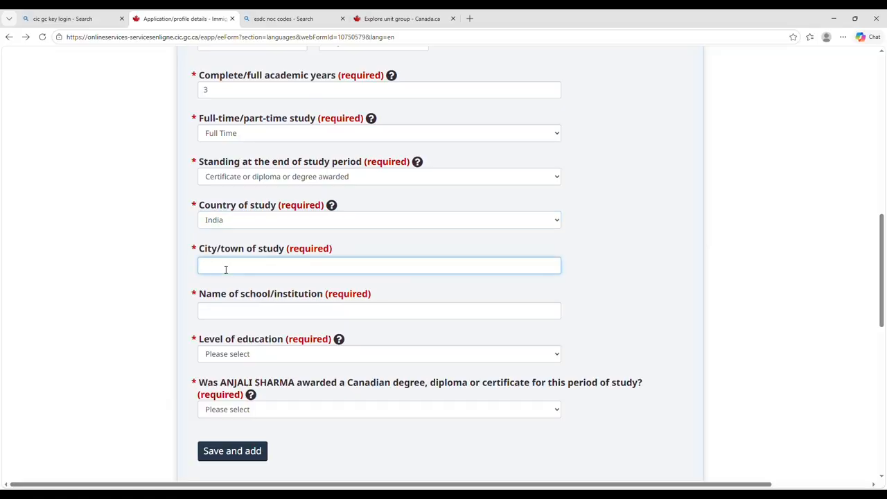
type("CHANDIGARH")
left_click(226, 313)
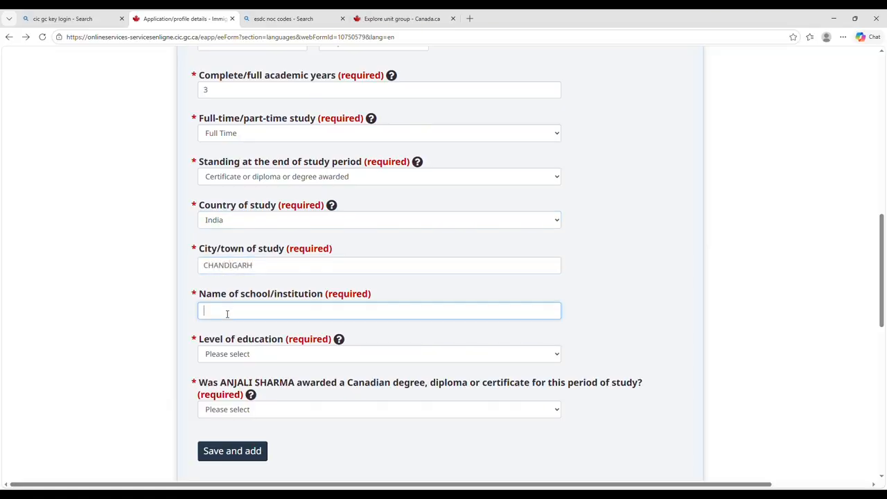
type("PTU")
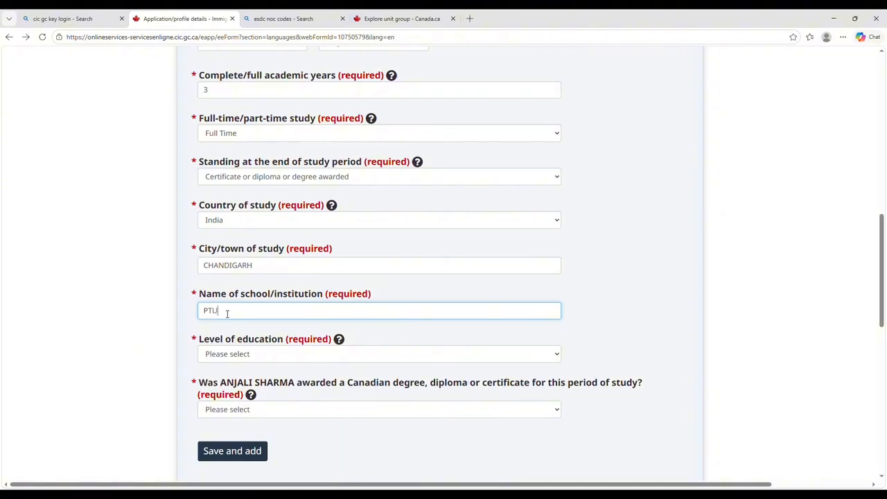
scroll(227, 313, "down", 1)
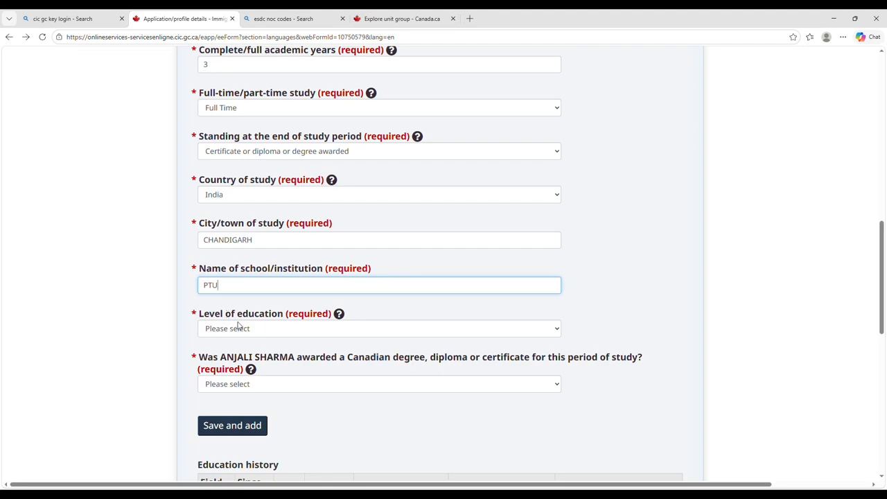
left_click(240, 327)
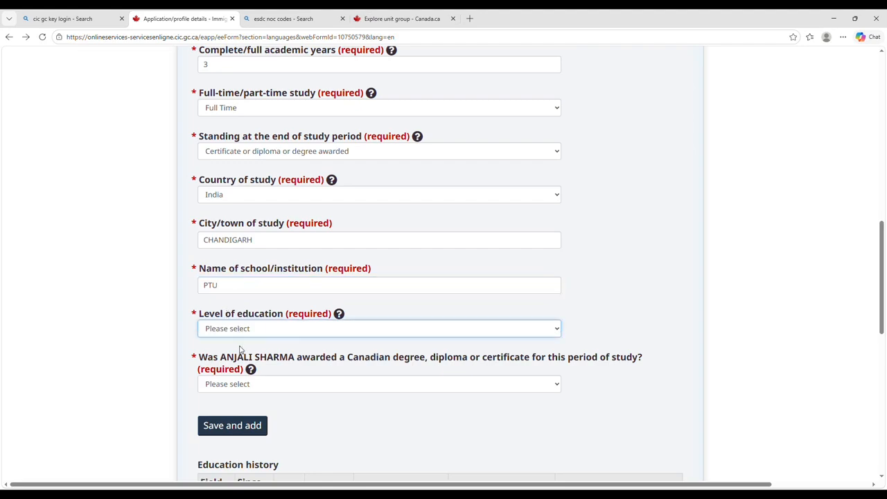
left_click(242, 416)
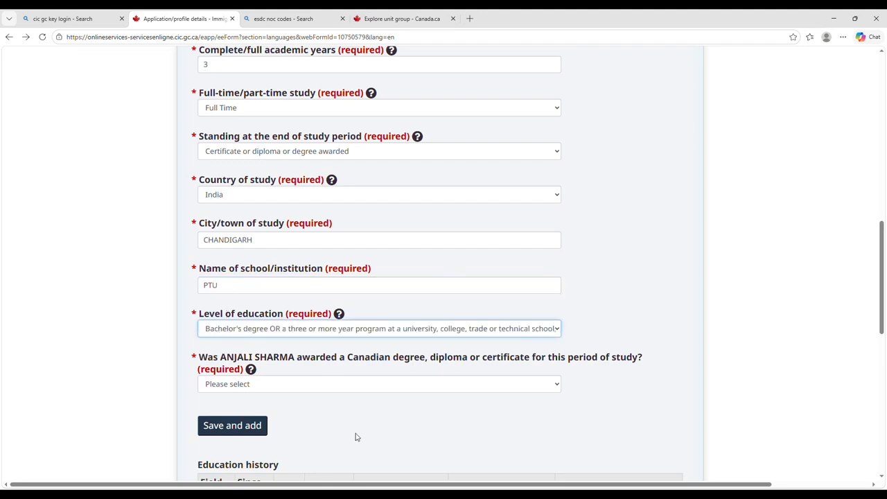
left_click(331, 389)
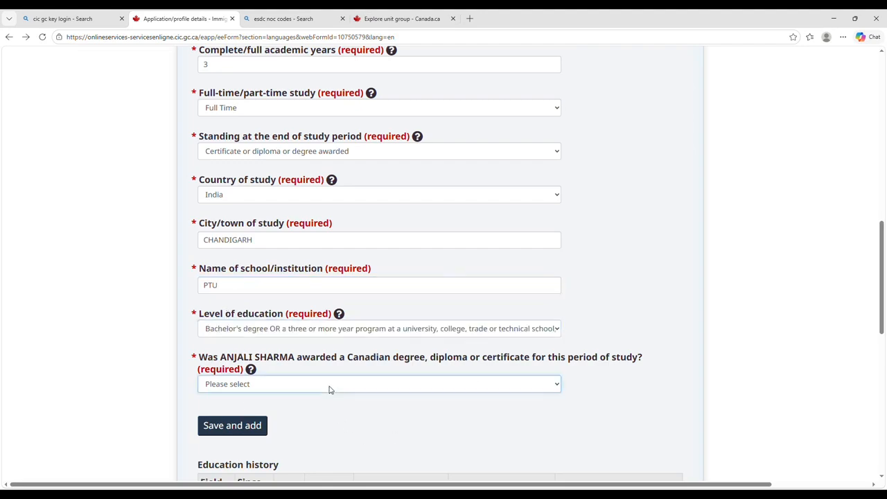
left_click(327, 425)
scroll(327, 430, "down", 1)
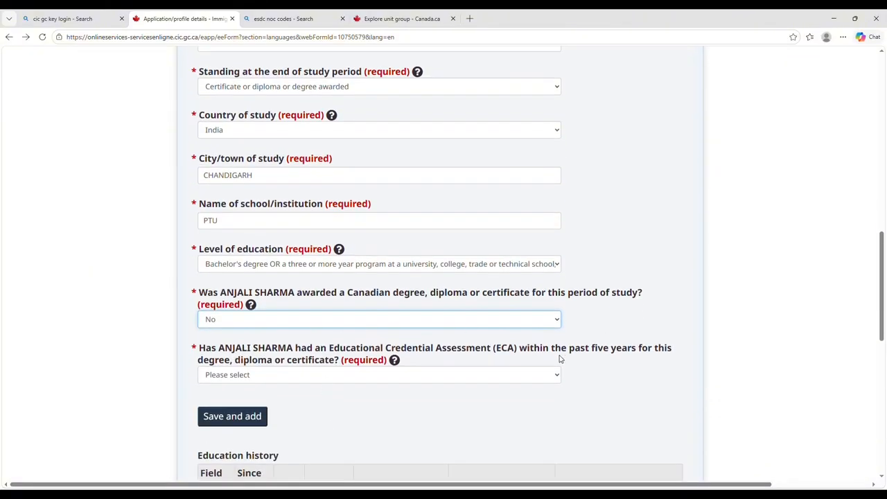
Answer Yes to having an ECA, issued by World Education Services.
left_click(293, 378)
left_click(292, 409)
scroll(293, 408, "down", 1)
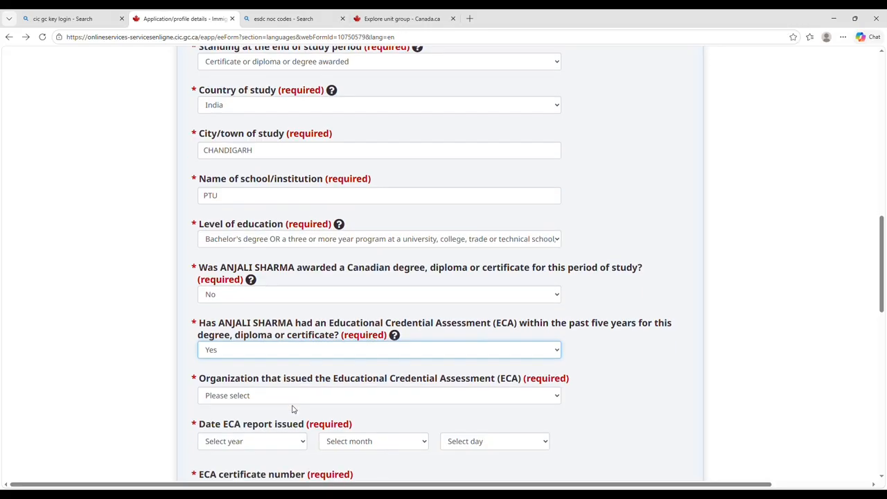
left_click(289, 395)
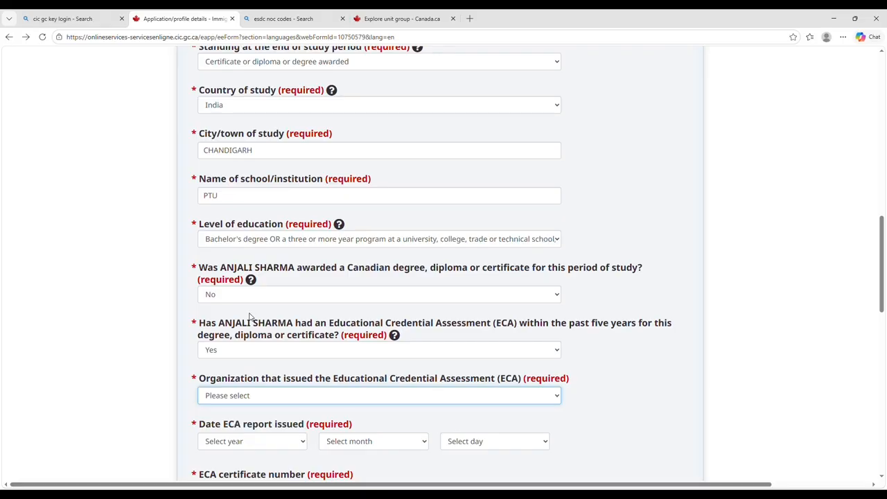
left_click(249, 315)
scroll(250, 315, "down", 3)
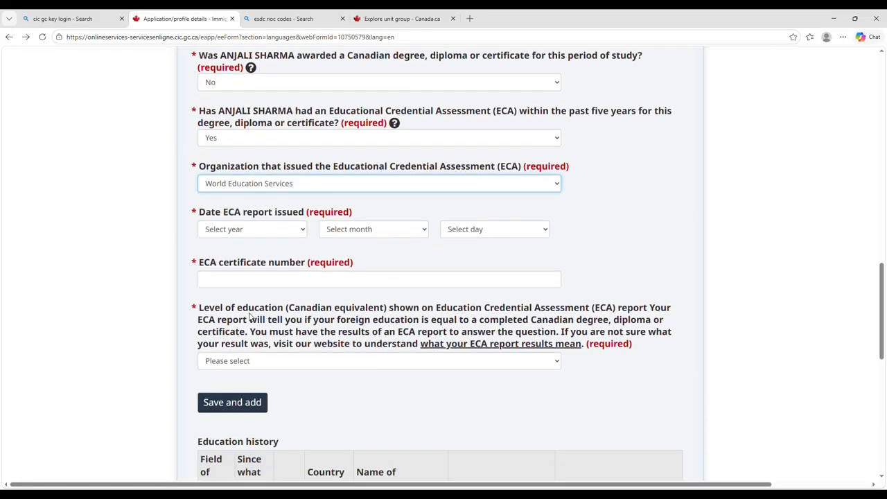
Set the ECA date to 2025 February 01, enter the certificate number, and choose Bachelor's equivalent.
left_click(261, 230)
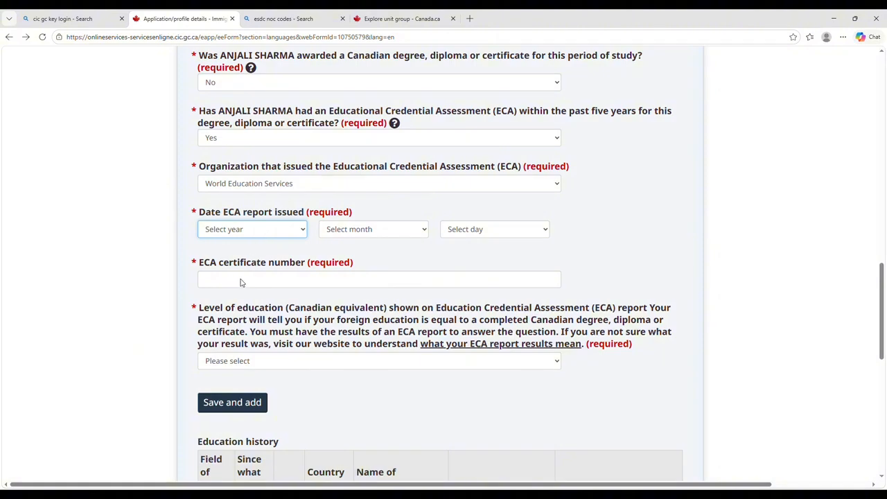
key("2")
key("Tab")
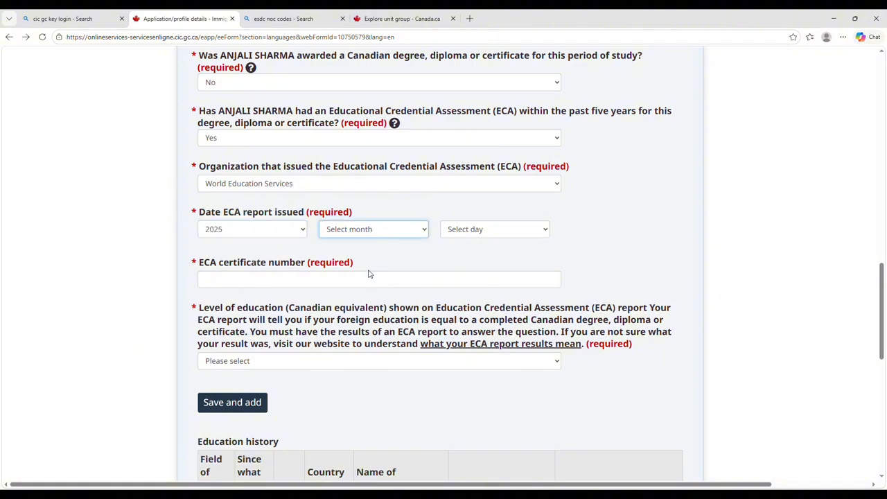
key("f")
key("Tab")
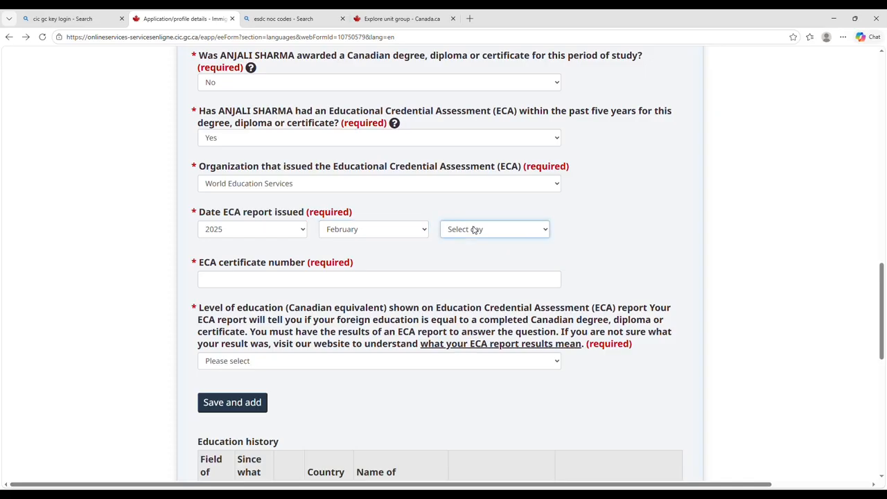
key("0")
left_click(305, 281)
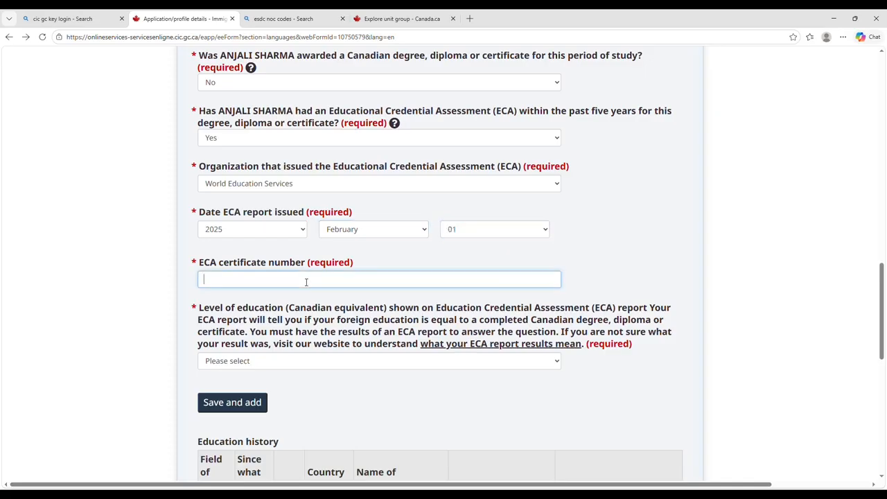
type("123456IMM")
key("Tab")
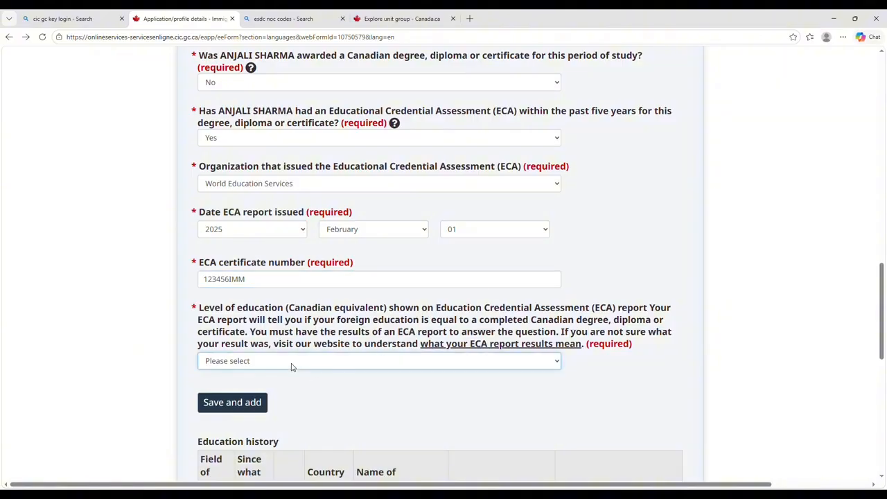
key("b")
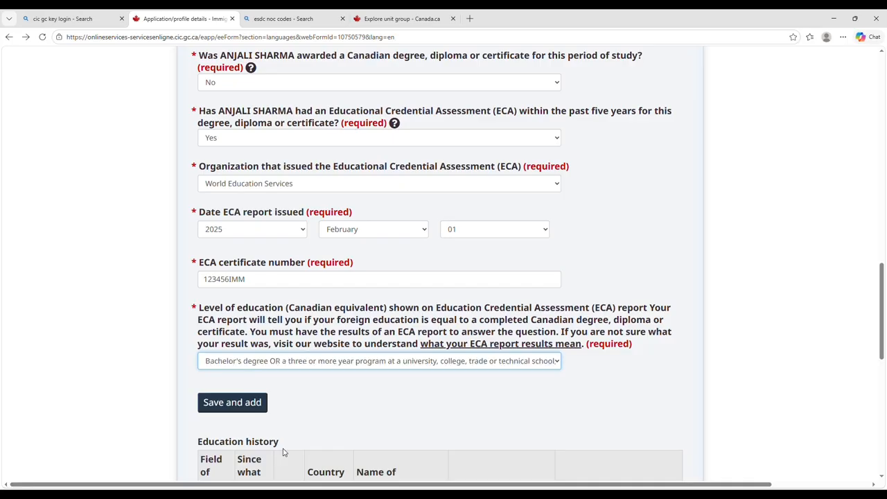
Save the PTU study period and review it in the education history.
left_click(253, 404)
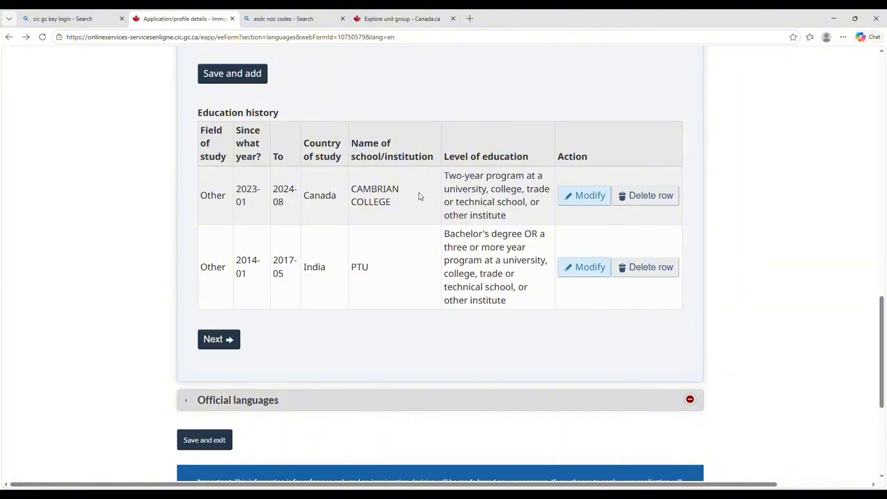
scroll(417, 194, "down", 2)
scroll(415, 264, "up", 12)
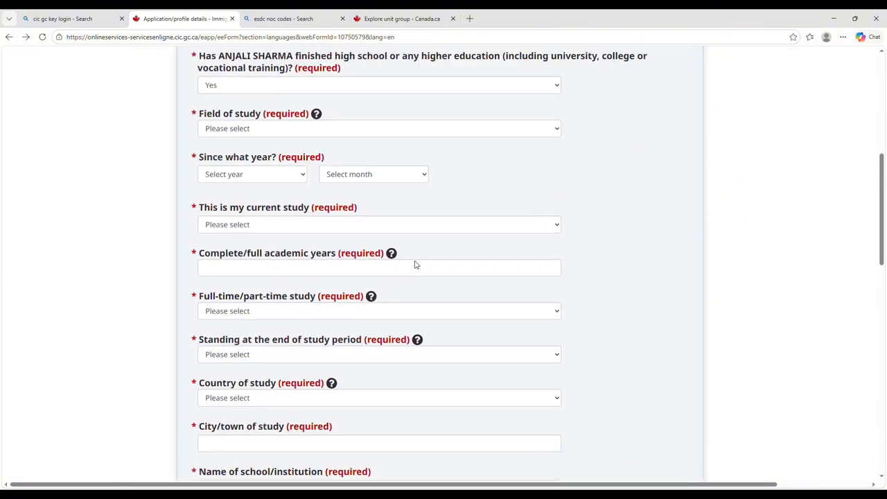
scroll(415, 265, "down", 12)
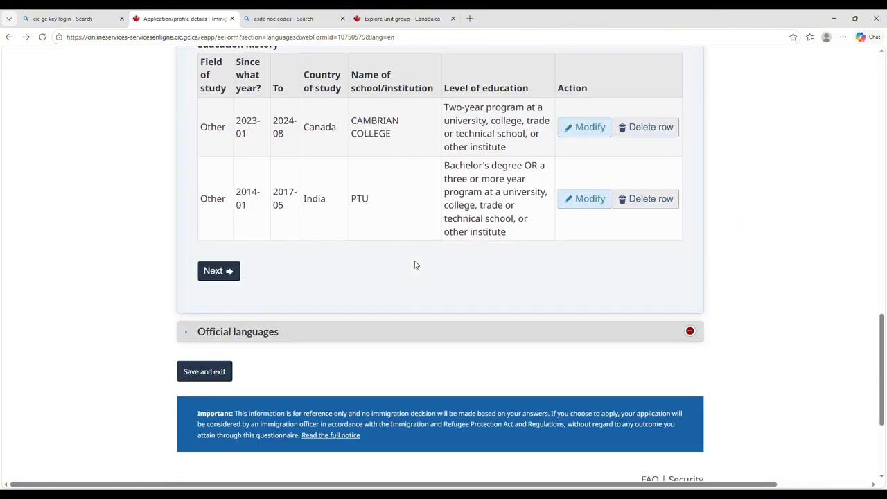
scroll(414, 265, "up", 10)
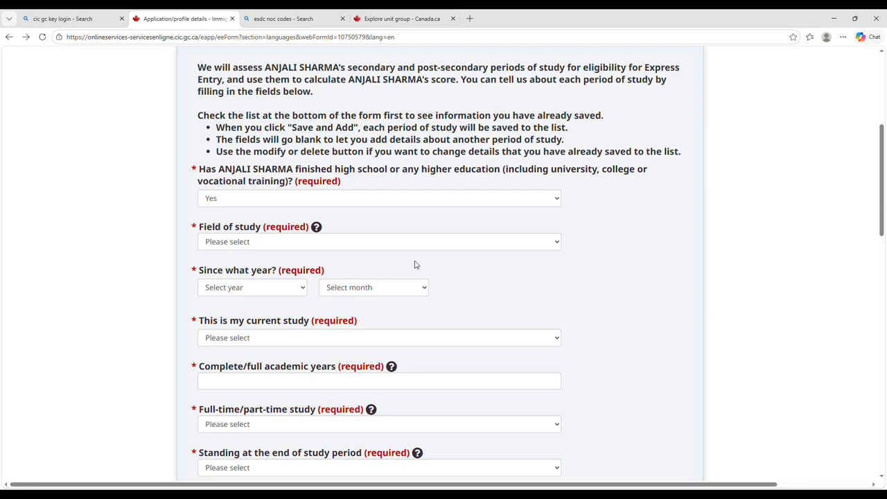
scroll(414, 265, "down", 10)
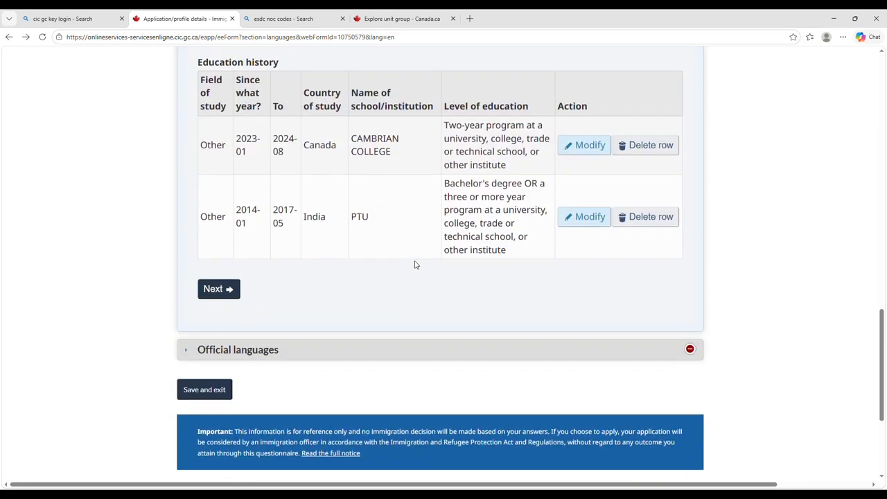
In Official languages, answer English for communication and choose IELTS General Training as the test.
left_click(340, 349)
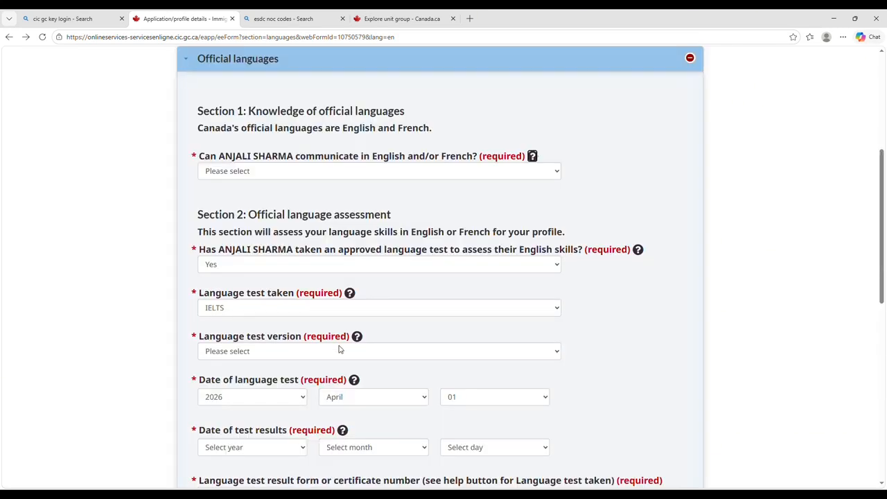
key("Tab")
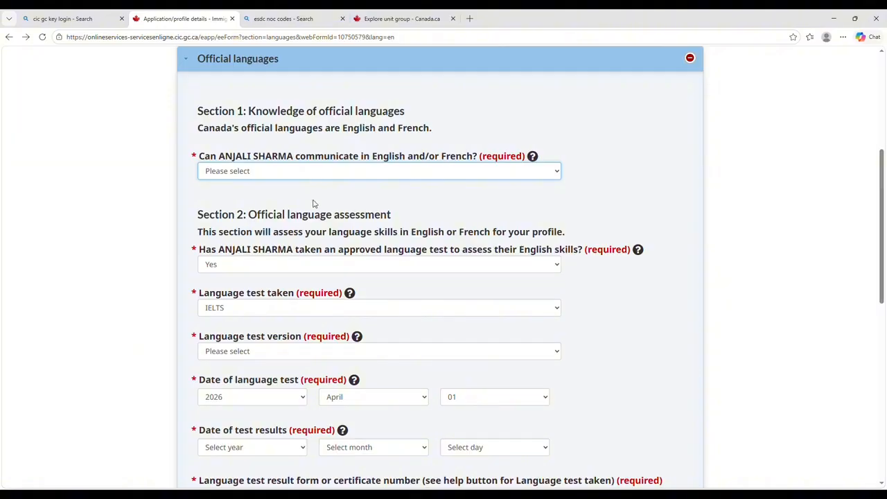
key("Down")
scroll(313, 203, "down", 2)
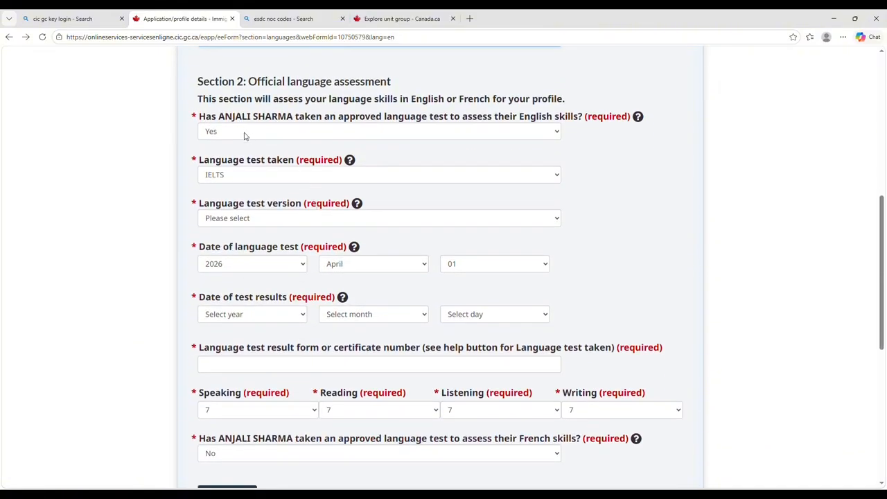
left_click(258, 219)
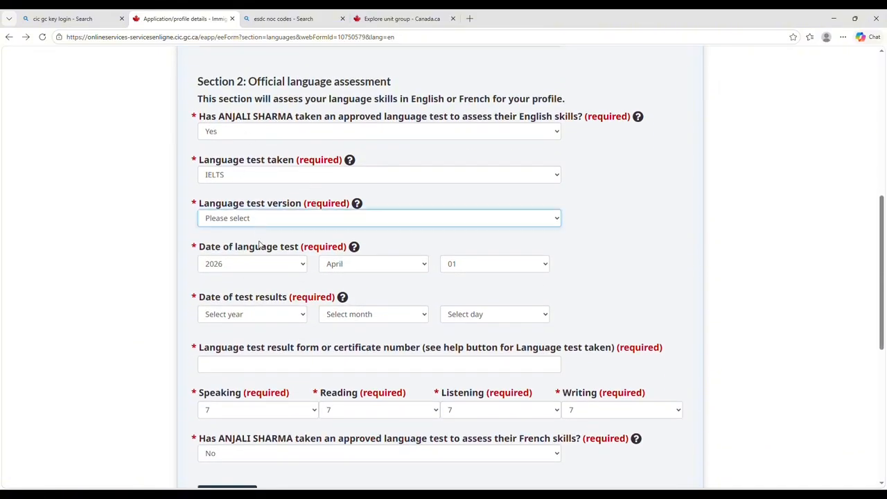
key("Down")
scroll(262, 248, "down", 1)
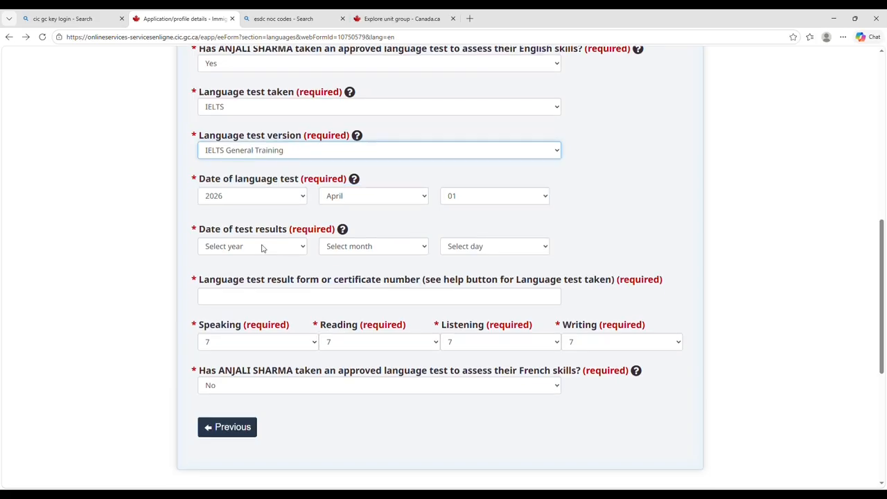
Set the test results date to 2026 April 09, leaving the certificate number blank.
left_click(262, 248)
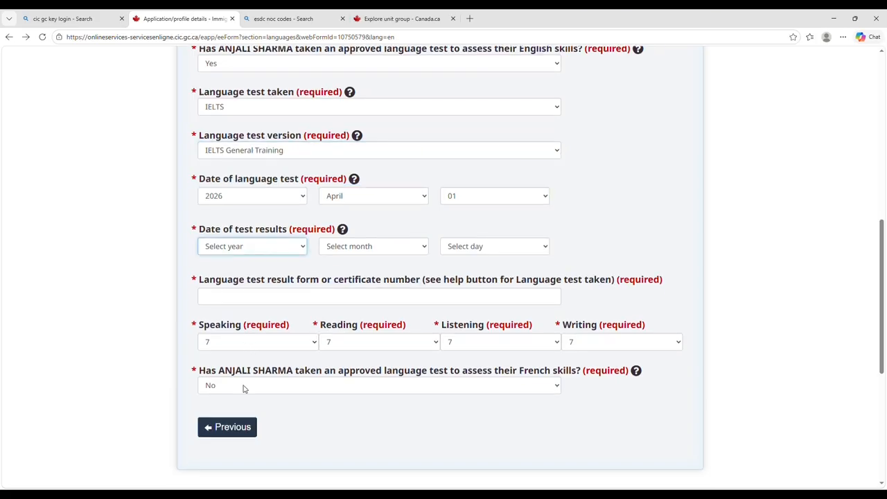
key("Down")
left_click(374, 248)
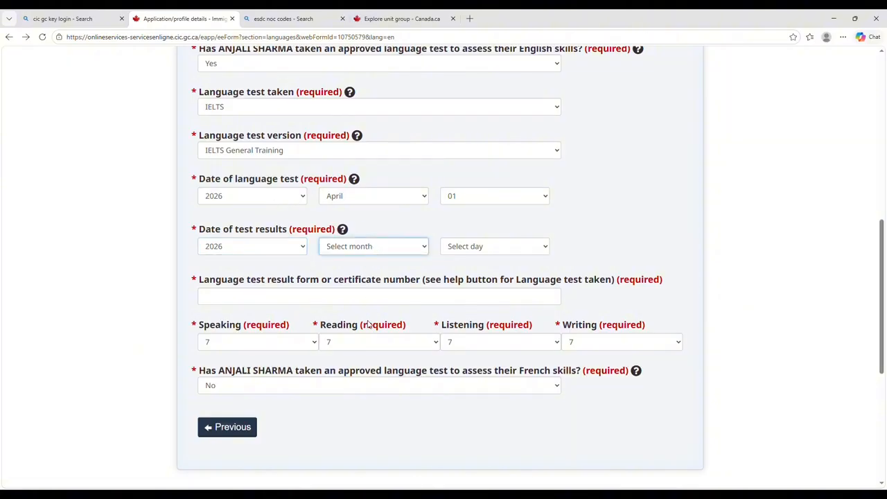
key("a")
key("Tab")
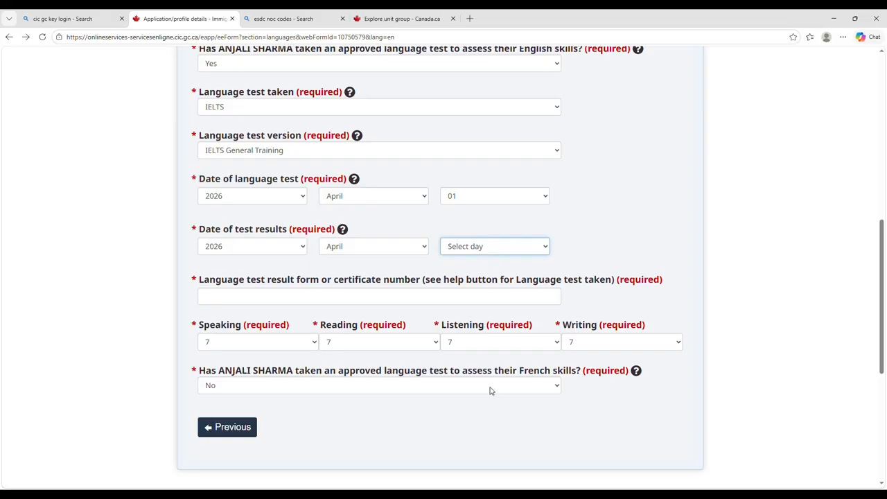
key("0")
key("9")
left_click(224, 302)
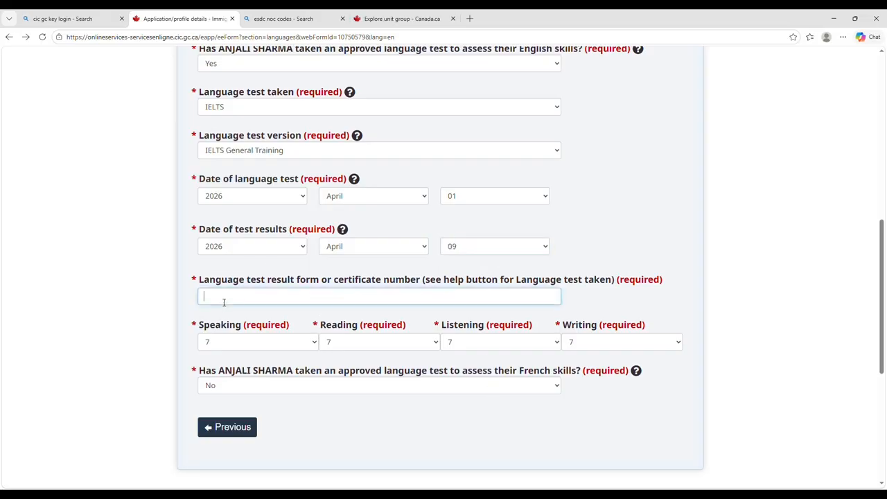
left_click(146, 301)
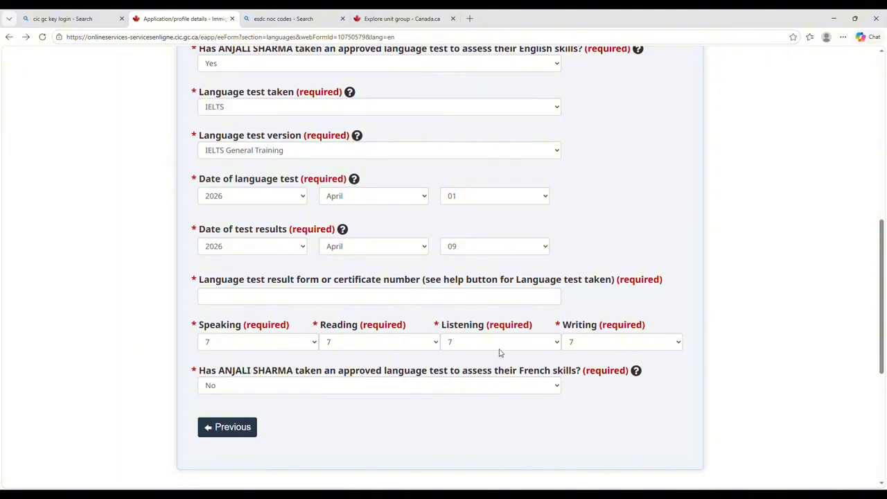
scroll(242, 437, "down", 2)
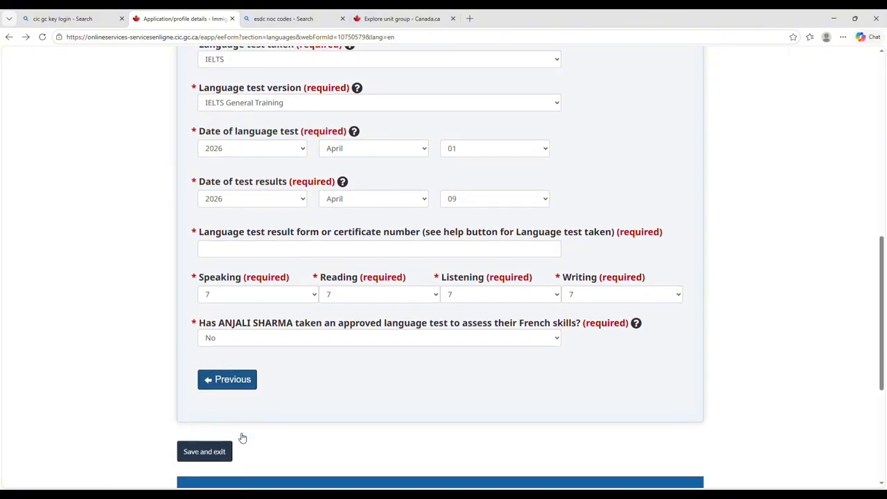
Save and exit the language form, then start the Application details form from the checklist.
left_click(219, 411)
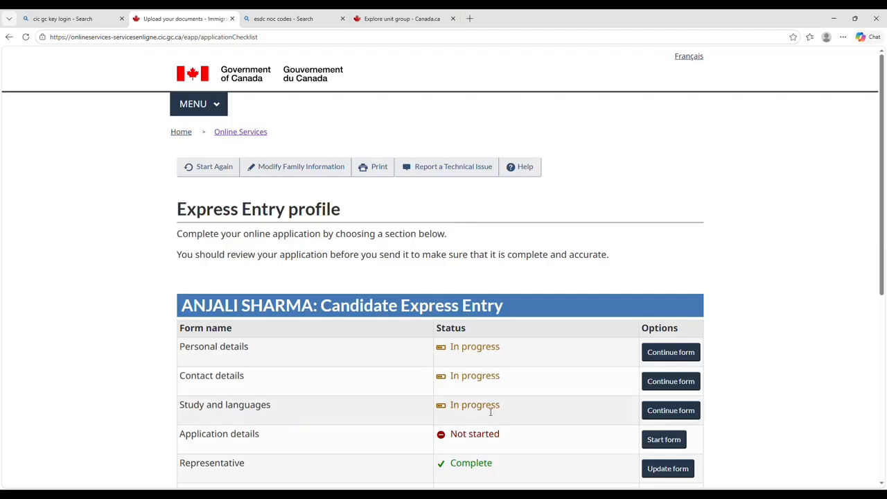
scroll(490, 412, "down", 1)
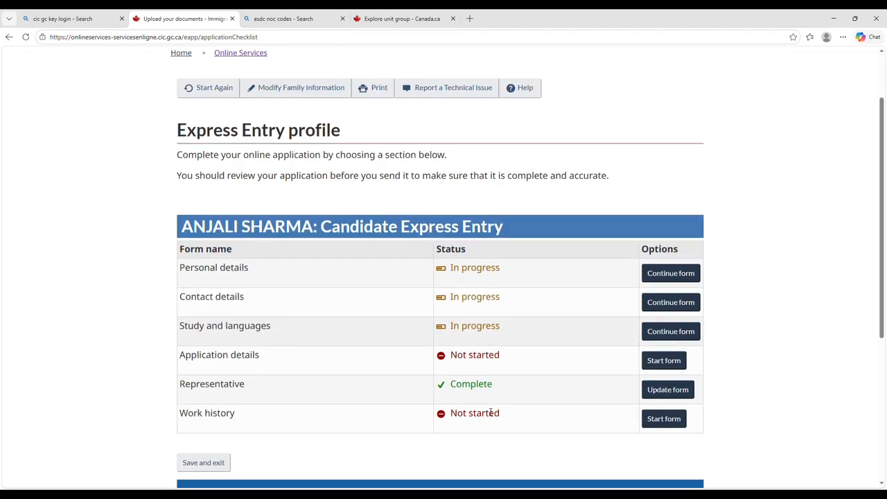
left_click(663, 359)
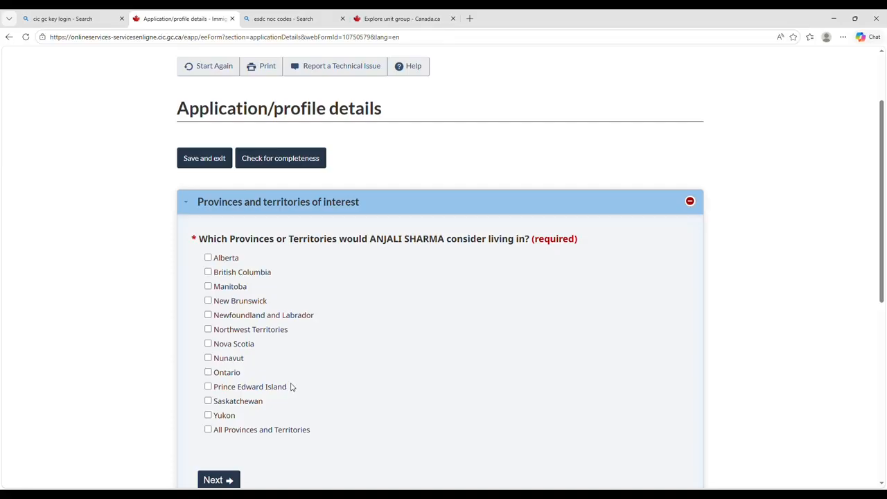
Tick Ontario as a province of interest and answer Yes to the Ontario question.
left_click(211, 374)
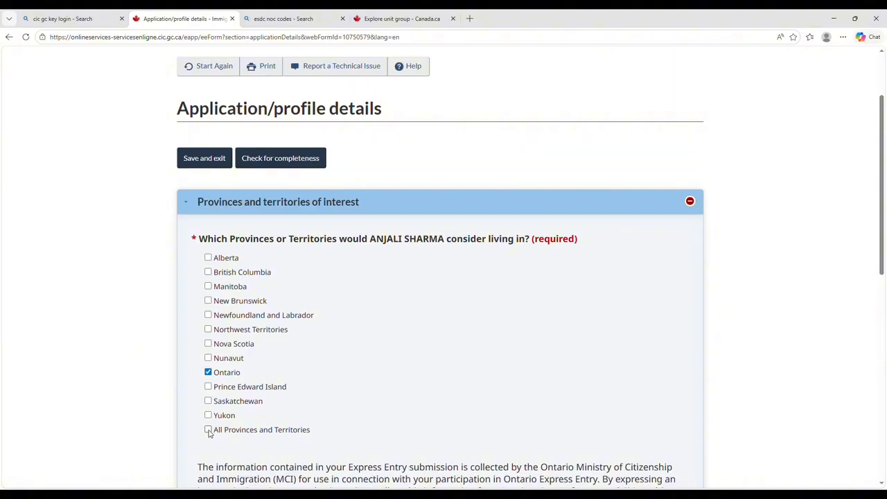
scroll(427, 389, "down", 1)
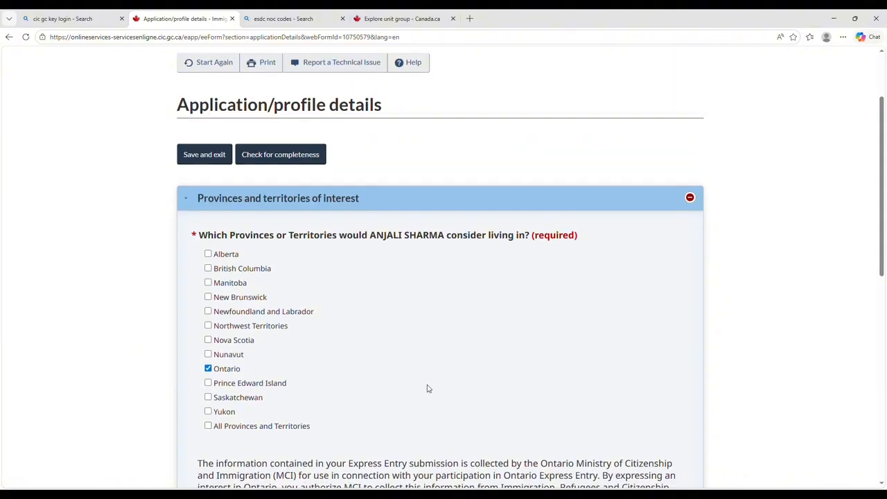
scroll(427, 389, "down", 3)
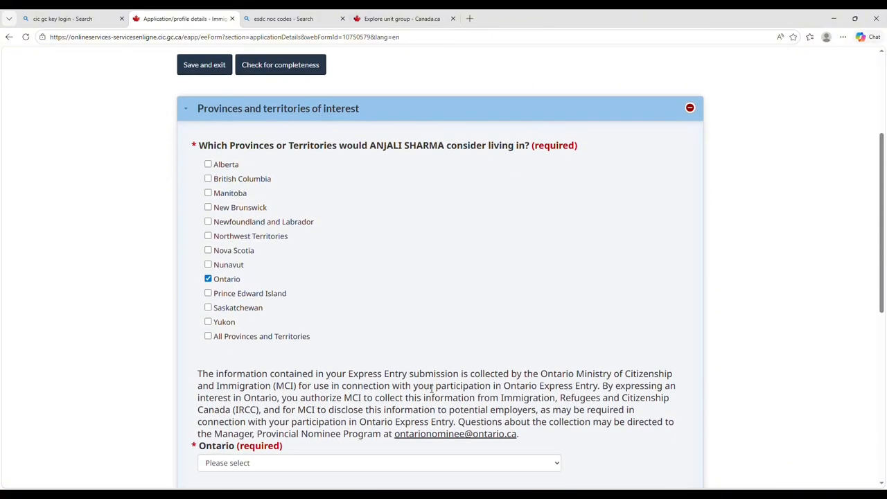
scroll(432, 388, "down", 1)
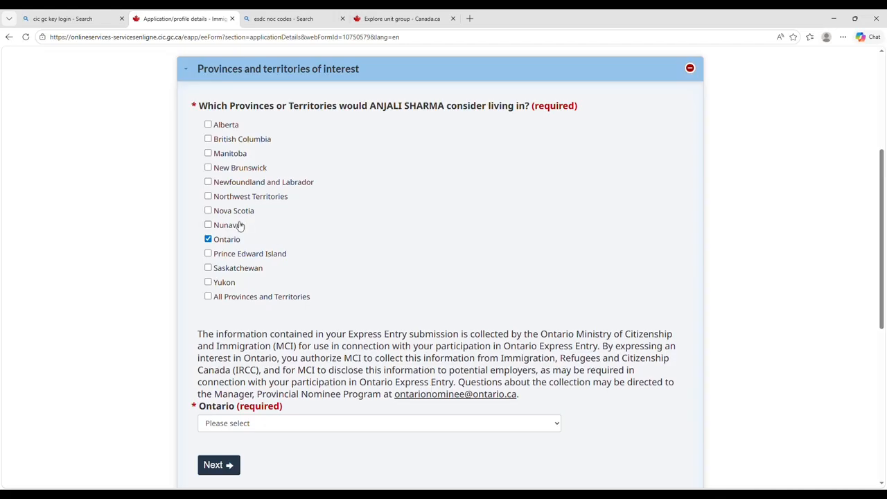
left_click(279, 429)
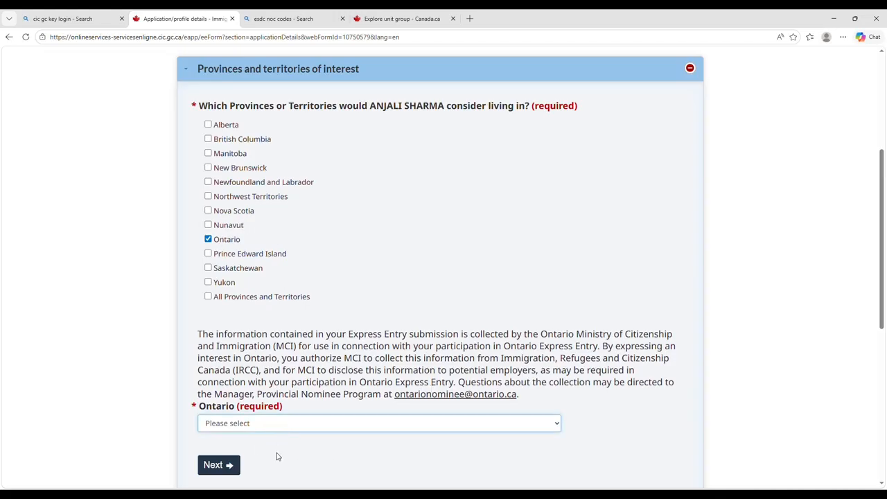
left_click(276, 455)
On the next page, answer No to having a provincial nomination certificate.
scroll(303, 458, "down", 2)
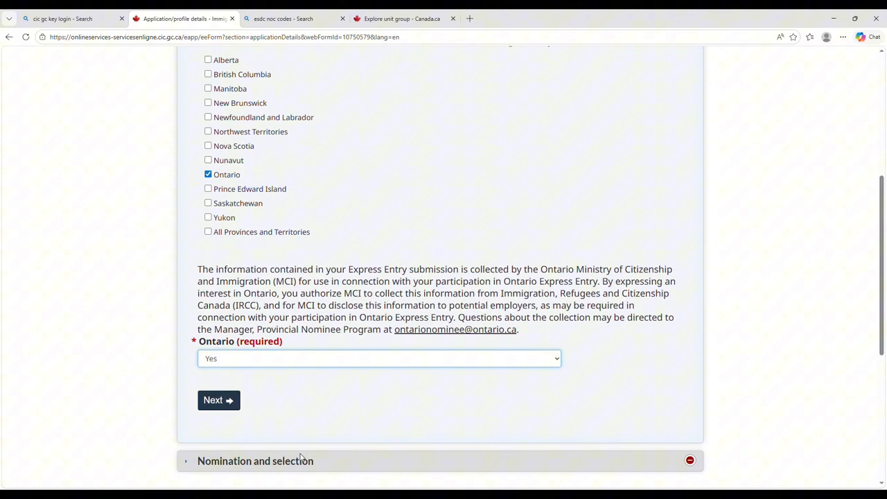
left_click(217, 402)
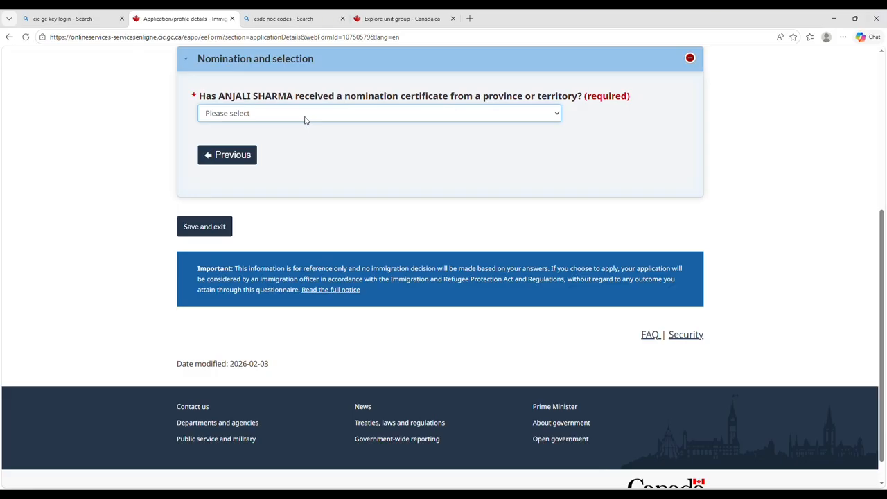
left_click(293, 162)
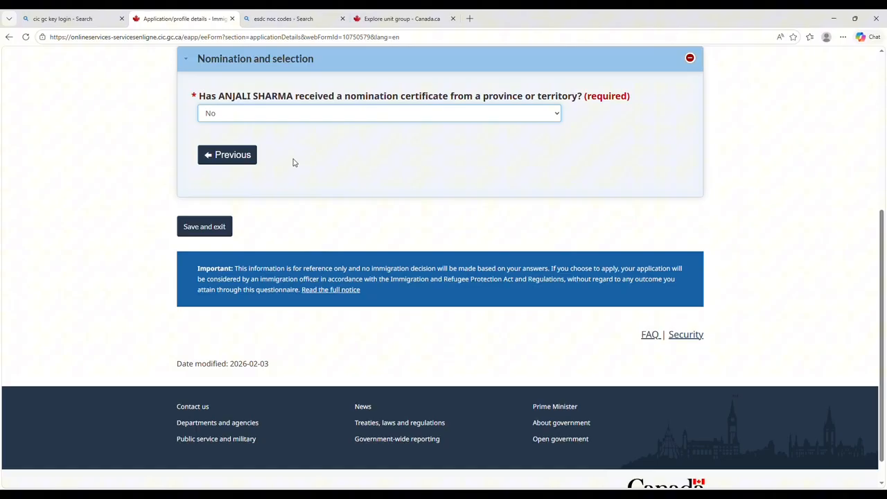
Save and exit the application details, then start the Work history form.
left_click(211, 221)
scroll(509, 277, "down", 1)
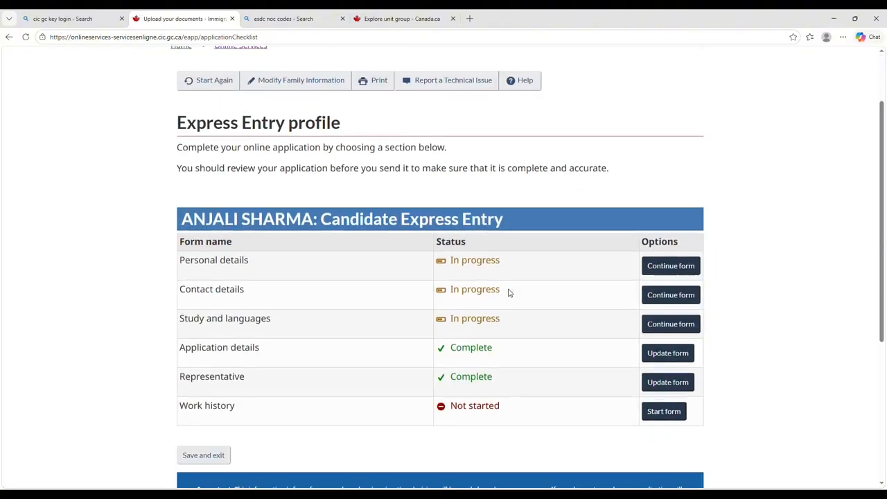
scroll(509, 293, "down", 1)
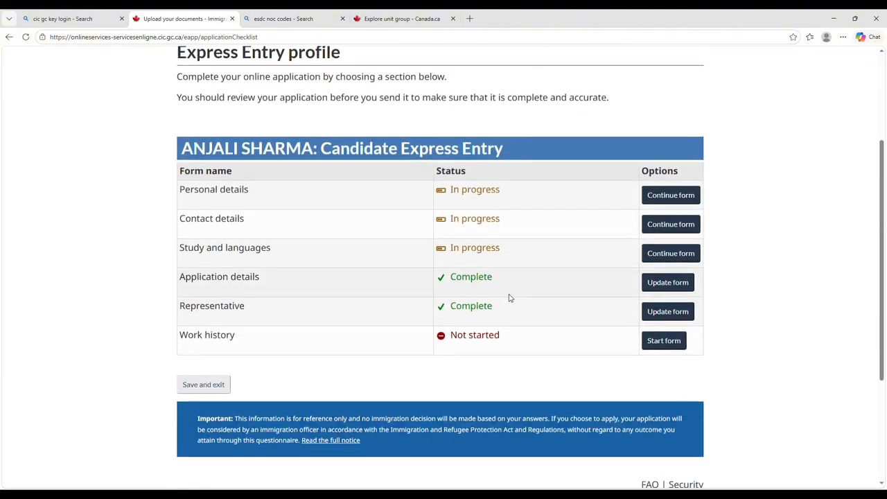
scroll(508, 298, "down", 1)
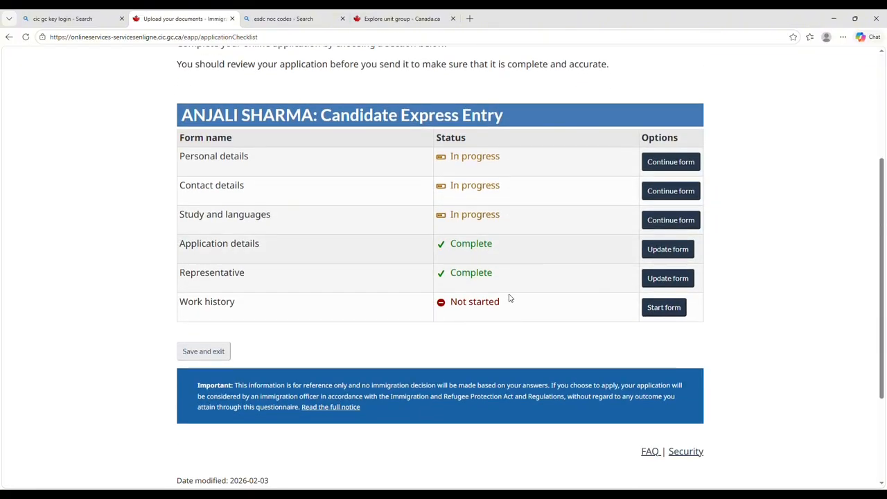
left_click(649, 308)
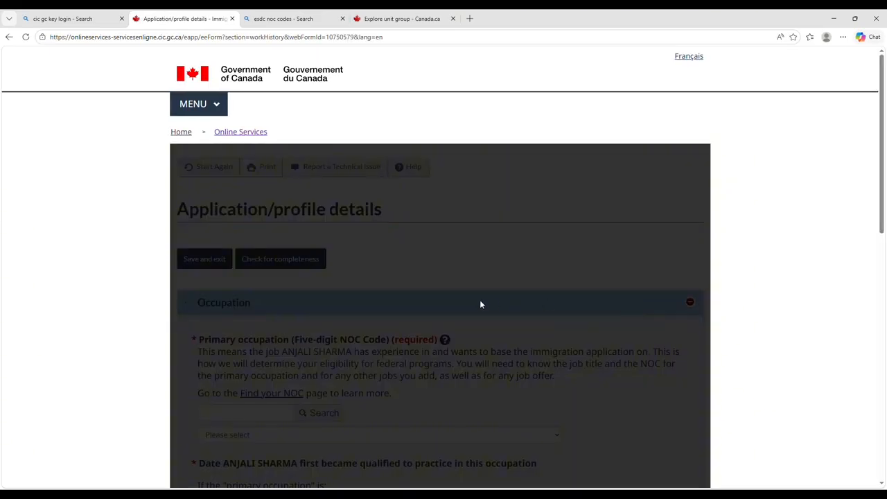
scroll(481, 304, "down", 2)
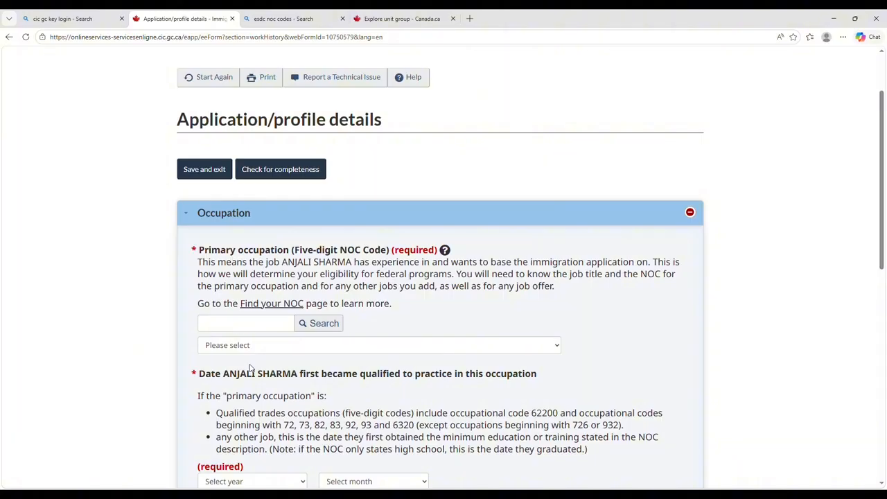
scroll(250, 368, "down", 1)
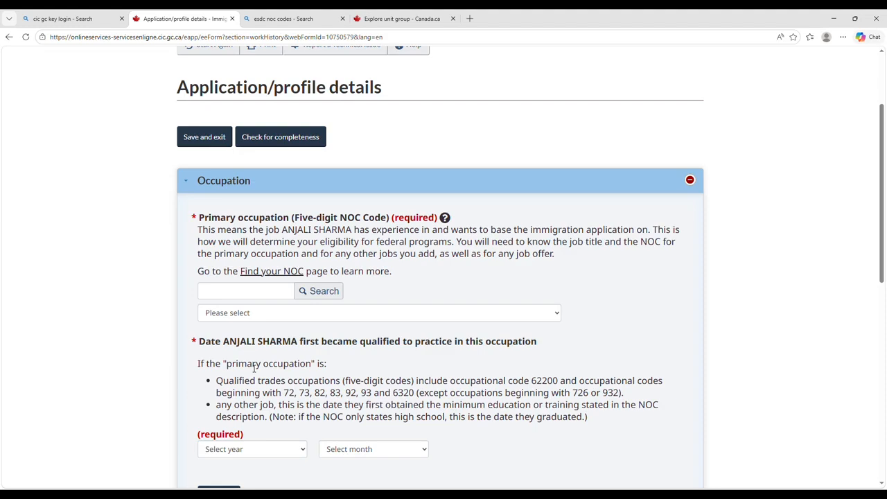
Set primary occupation to 72310 - Carpenters, qualified since June 2017, and continue.
left_click(225, 296)
type("72")
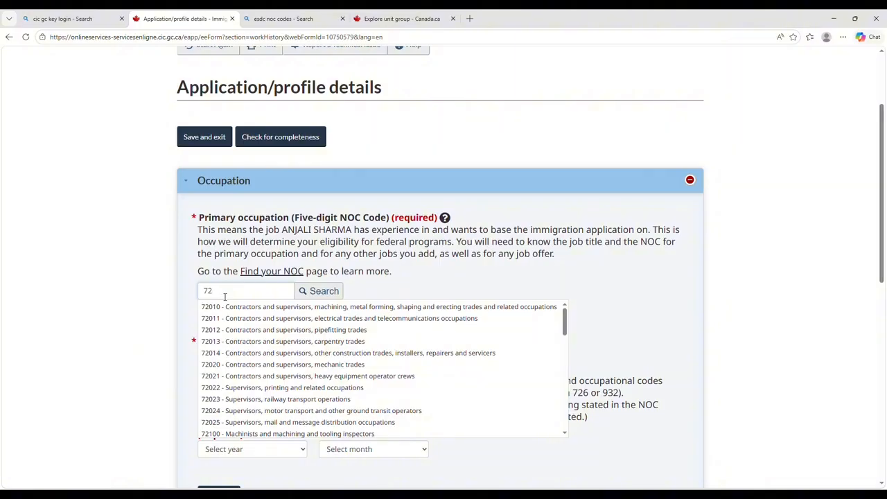
type("310")
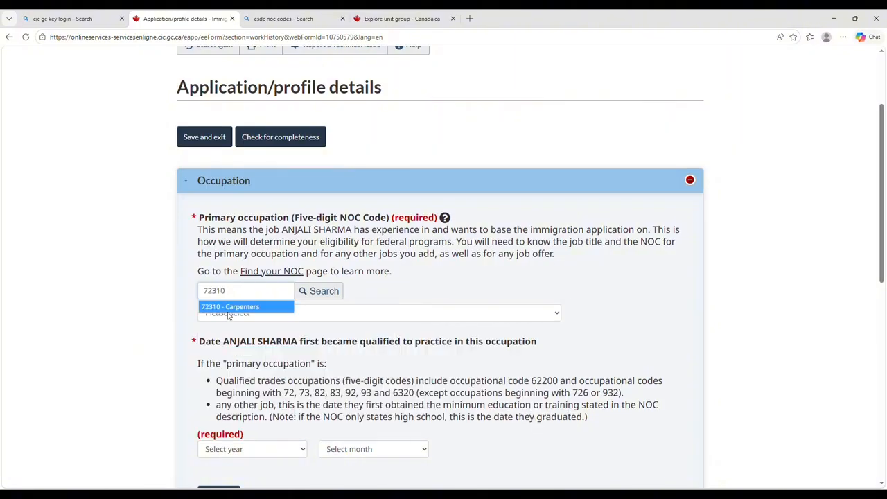
left_click(228, 310)
scroll(226, 311, "down", 1)
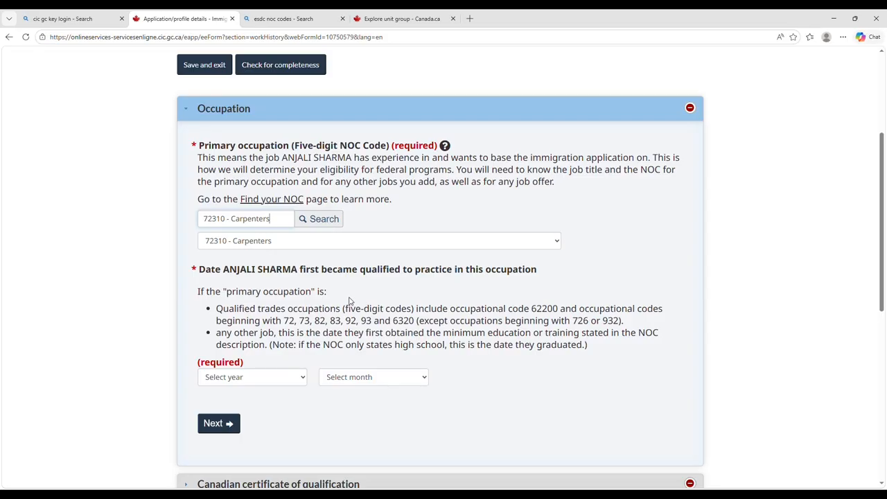
left_click(281, 379)
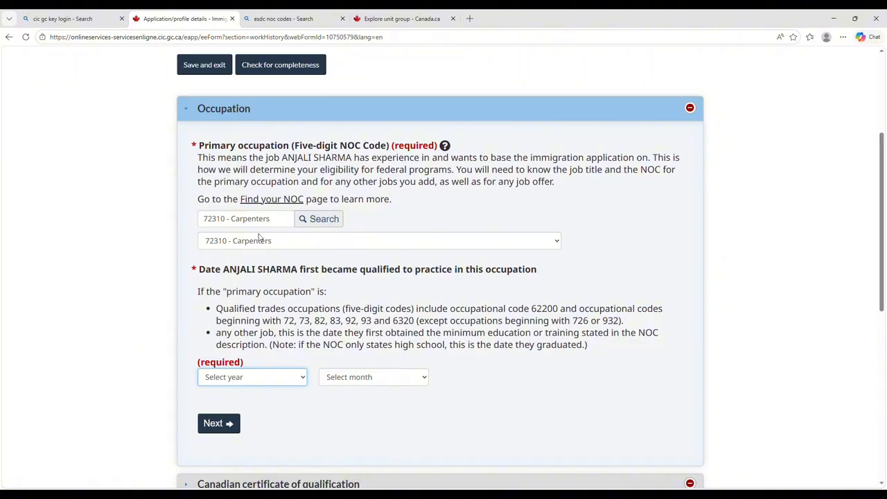
type("2017")
key("Tab")
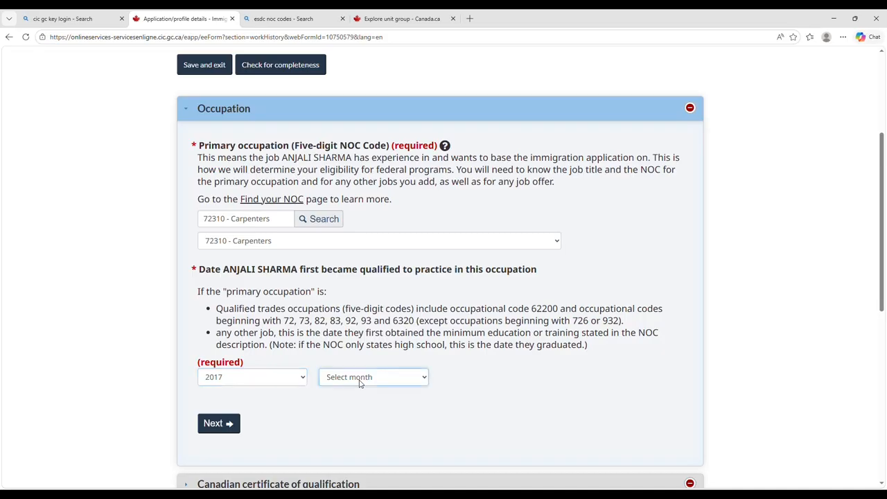
type("june")
scroll(232, 424, "down", 1)
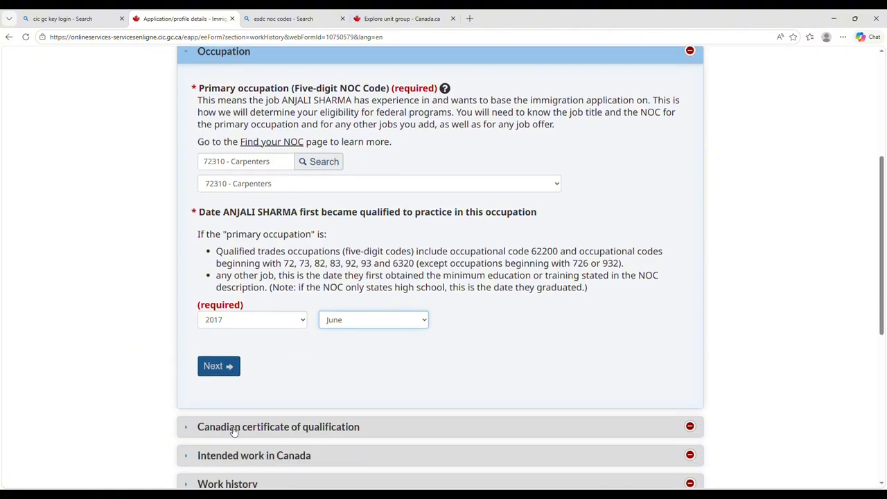
left_click(229, 367)
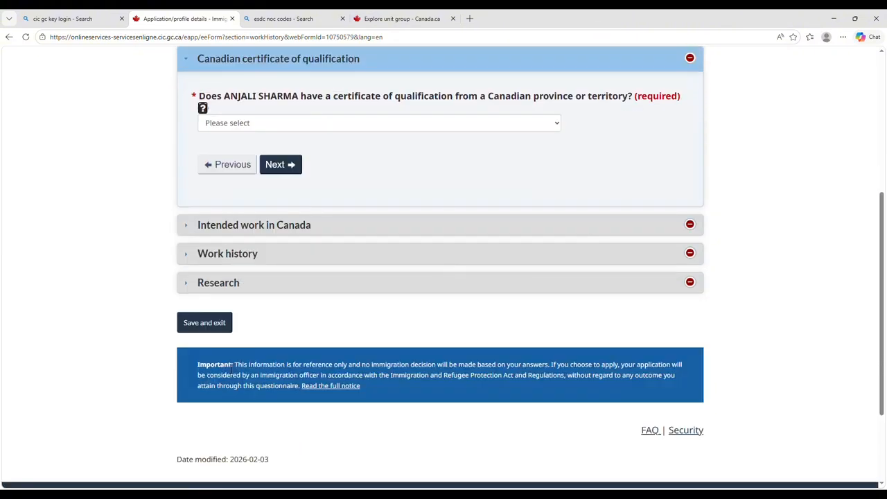
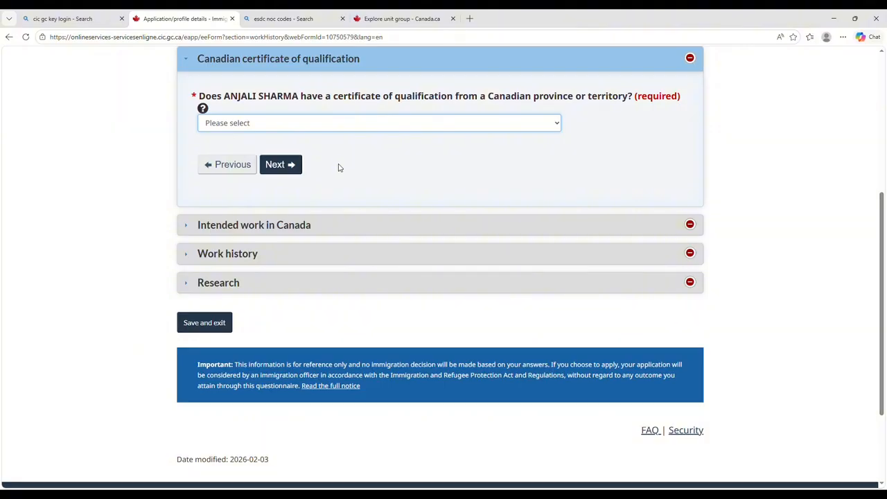
Answer No to the Canadian certificate of qualification and No to having a job offer.
key("n")
left_click(289, 170)
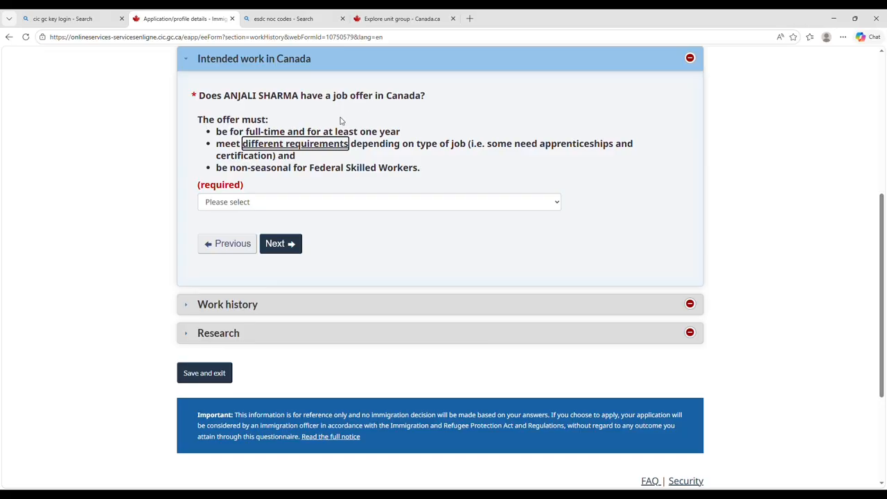
left_click(331, 207)
left_click(322, 249)
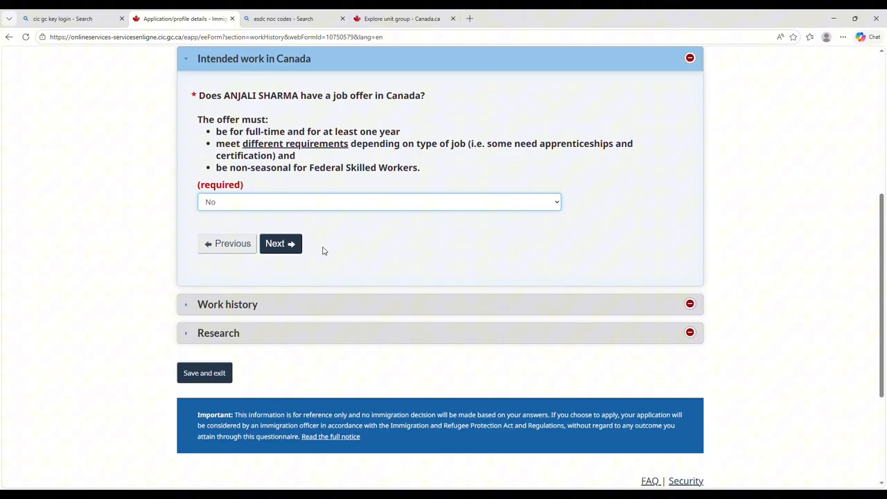
left_click(278, 254)
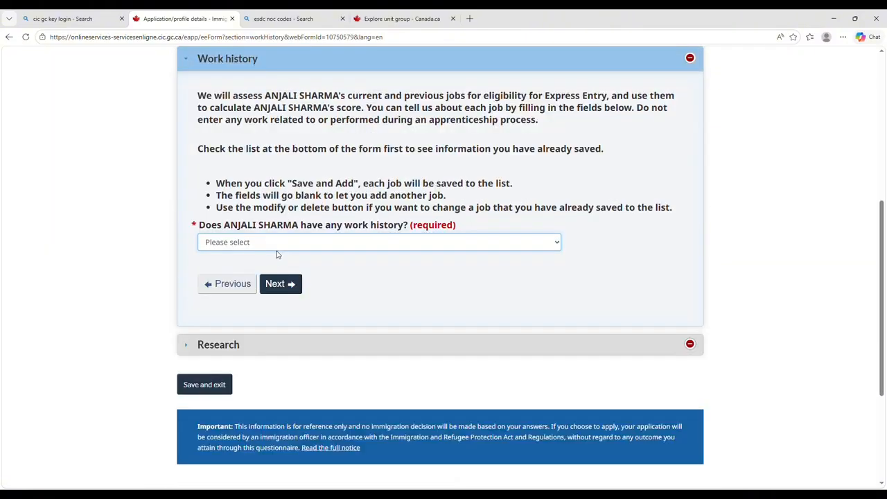
Answer Yes to having work history, with the job starting January 2024.
left_click(272, 250)
left_click(271, 280)
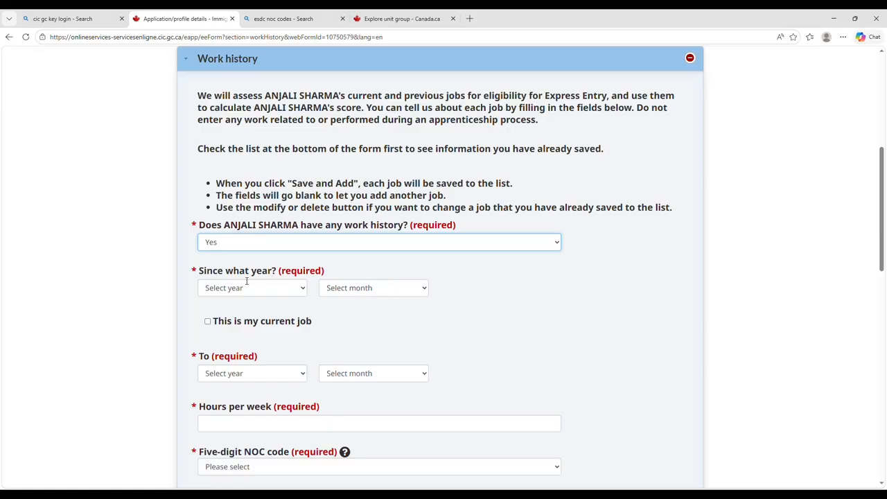
scroll(247, 283, "down", 1)
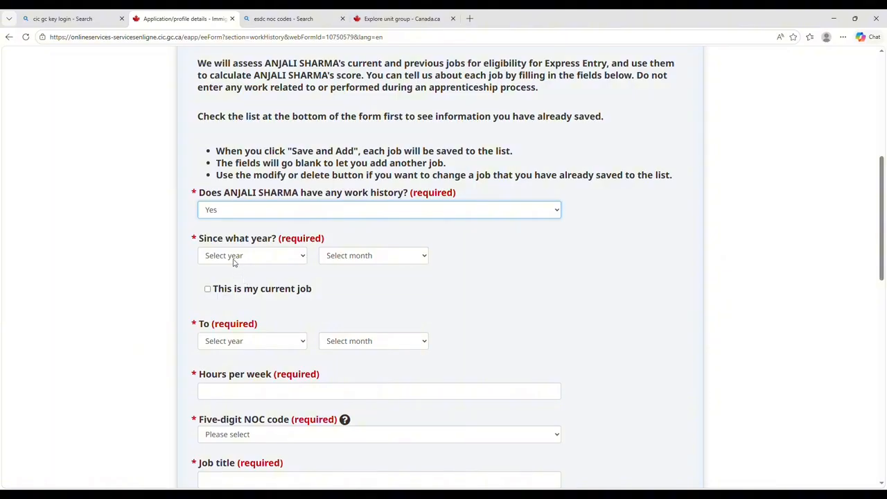
left_click(234, 262)
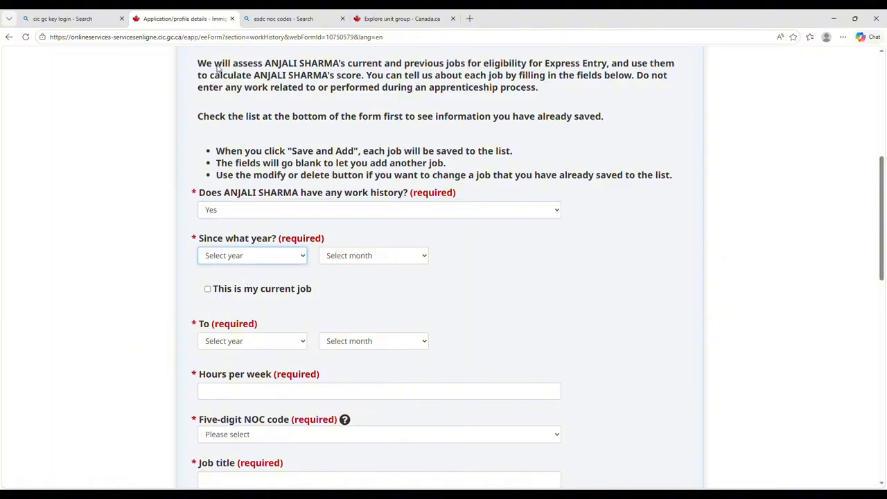
type("2024")
left_click(372, 255)
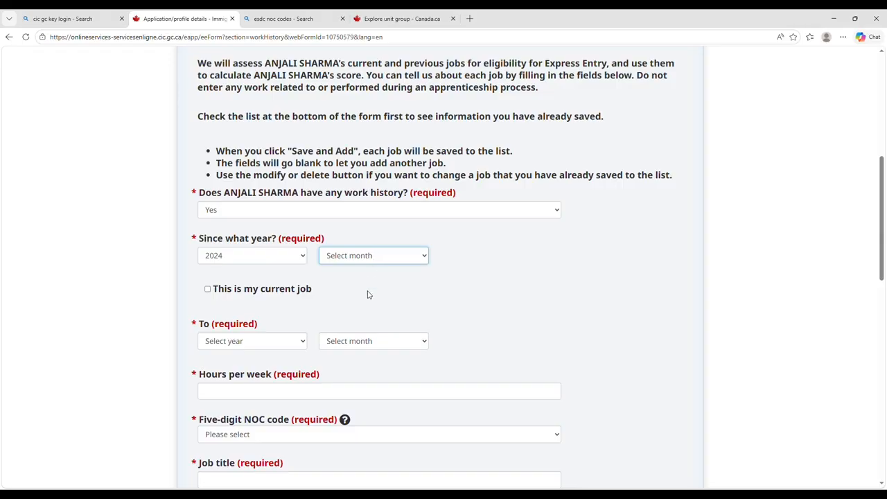
key("Down")
Mark it as the current job and begin entering the hours per week.
left_click(209, 290)
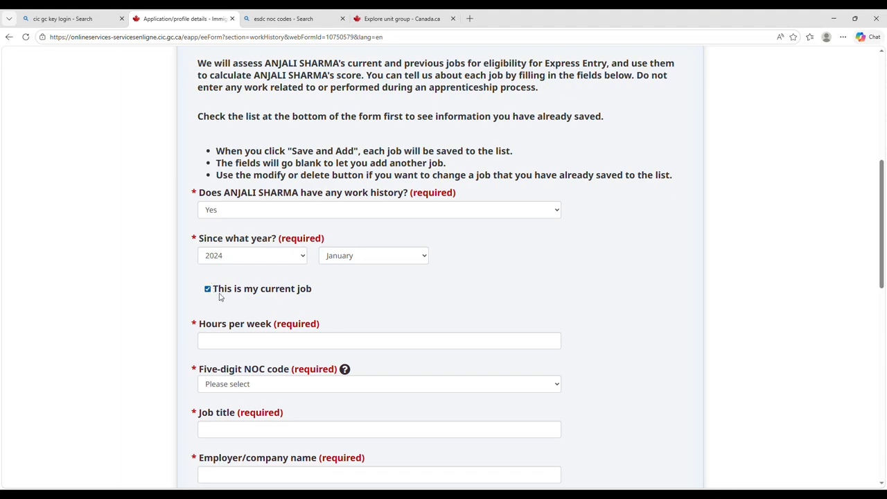
left_click(209, 291)
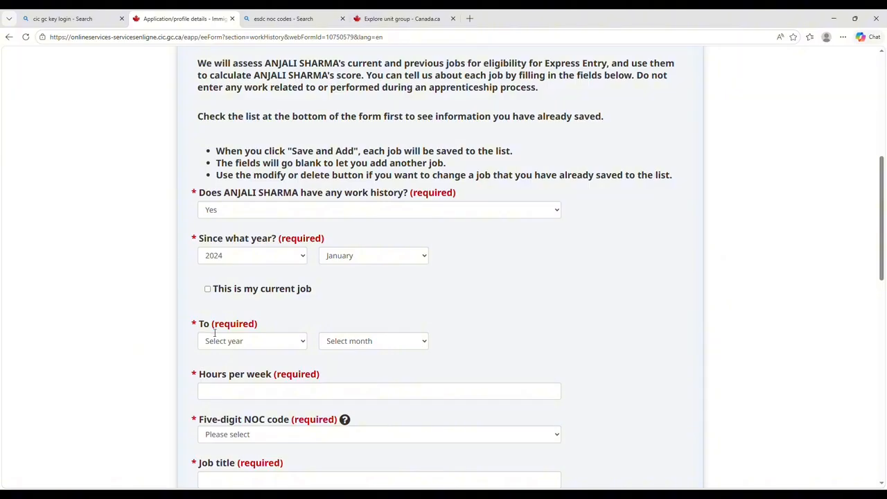
left_click(208, 290)
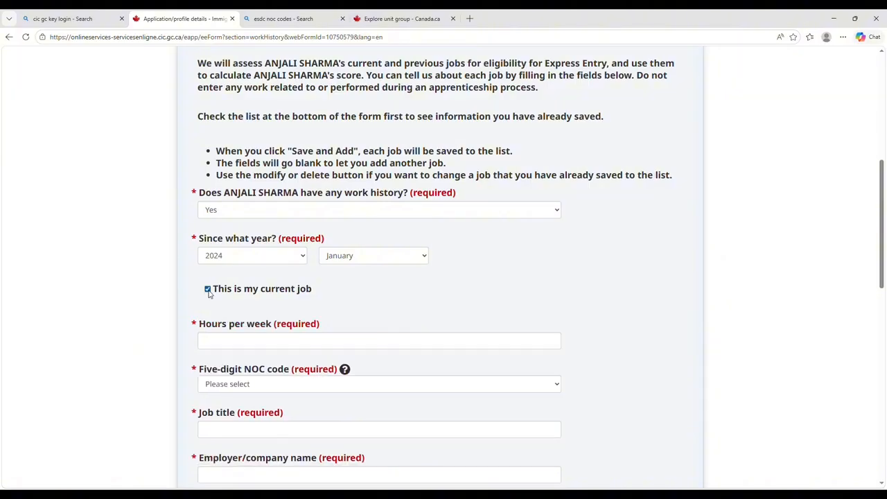
left_click(232, 347)
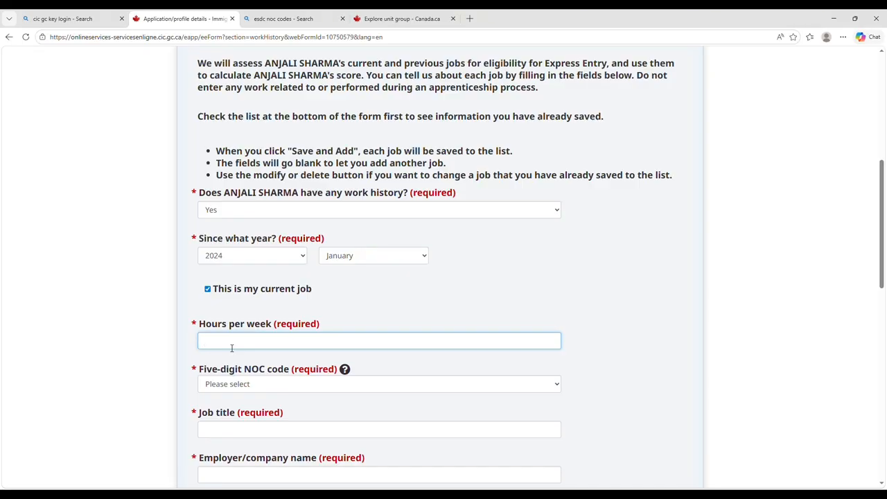
type("40")
key("BackSpace")
key("BackSpace")
type("30")
key("BackSpace")
Finish the hours at 35 per week and set the NOC code to 72310 - Carpenters.
type("5")
scroll(232, 347, "down", 1)
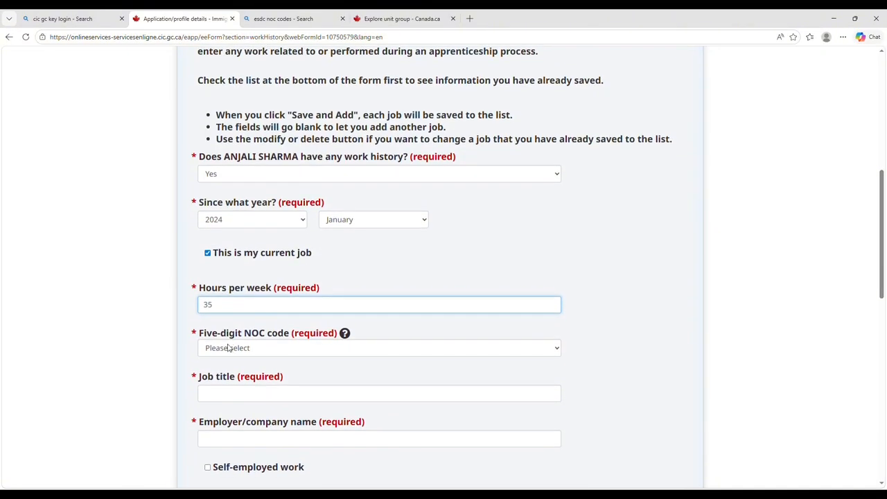
key("Tab")
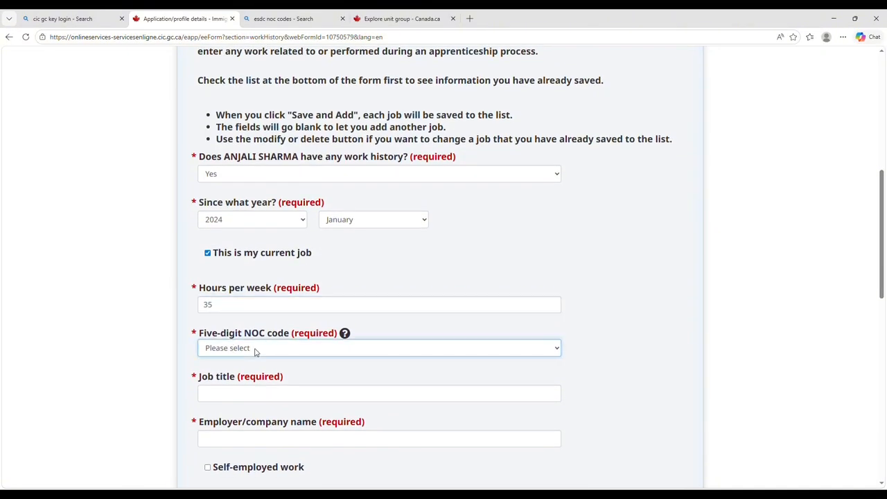
key("7")
key("7")
key("7")
key("7")
key("7")
key("7")
key("7")
key("7")
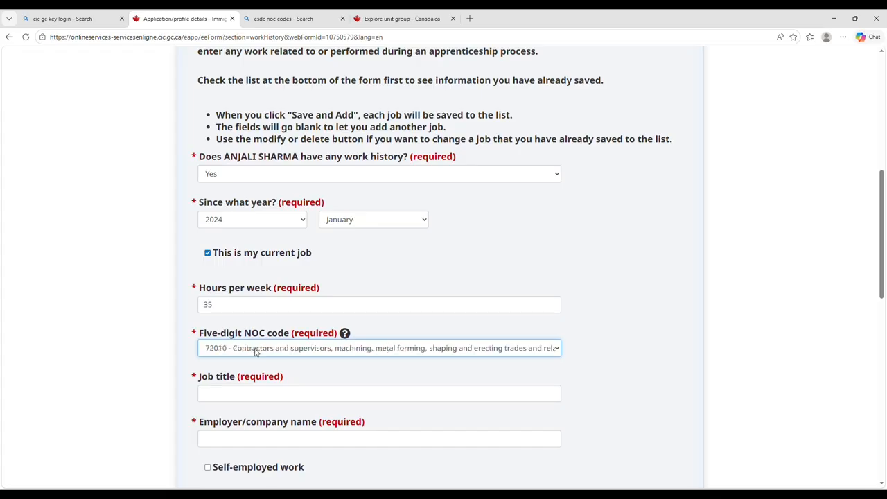
key("7")
key("7")
key("7")
key("7")
key("7")
key("7")
key("7")
key("7")
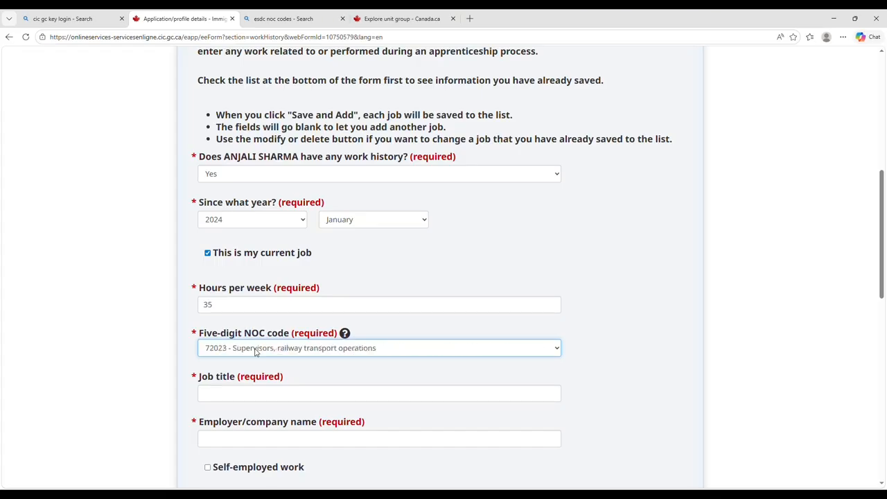
key("7")
key("7")
key("7")
key("7")
key("7")
key("7")
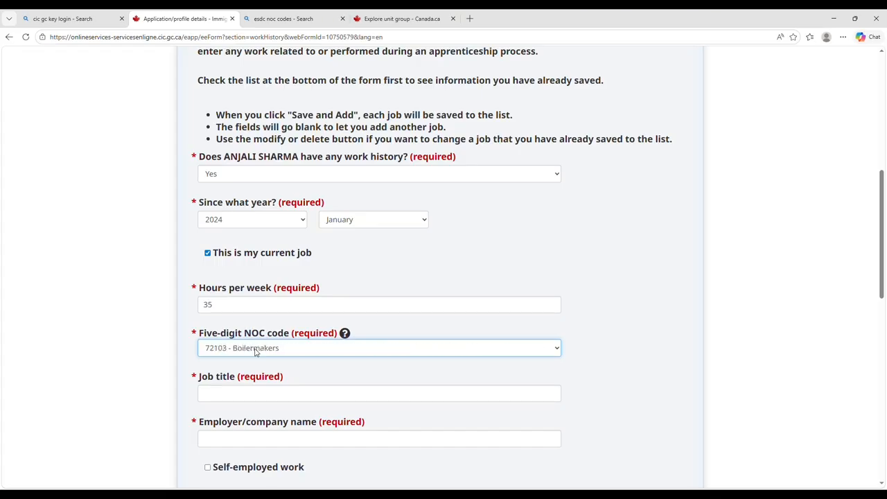
key("7")
key("7")
key("7")
key("7")
key("7")
key("7")
key("7")
key("7")
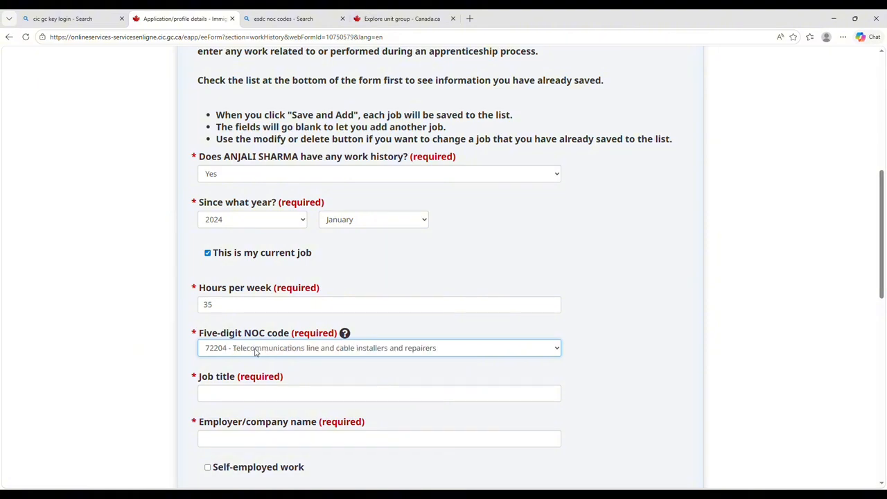
key("7")
key("7")
key("7")
key("7")
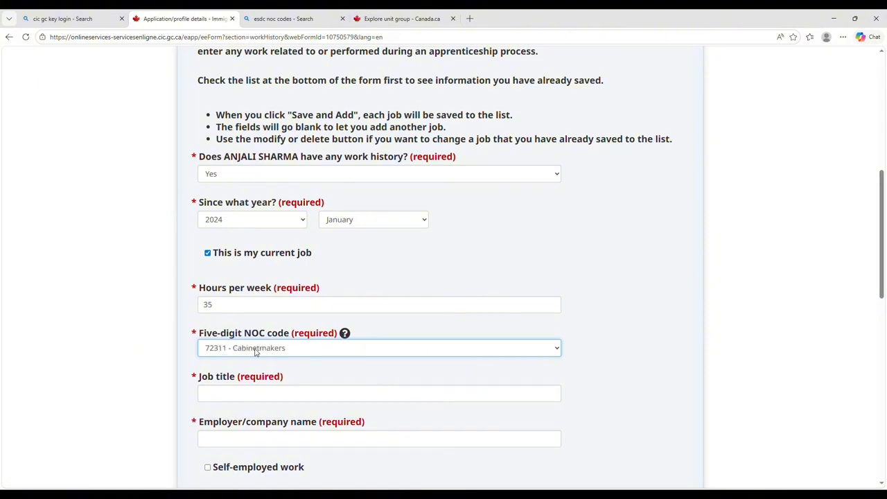
key("Up")
Enter job title CARPENTER and employer ABC CONSTRUCTION.
scroll(255, 351, "down", 1)
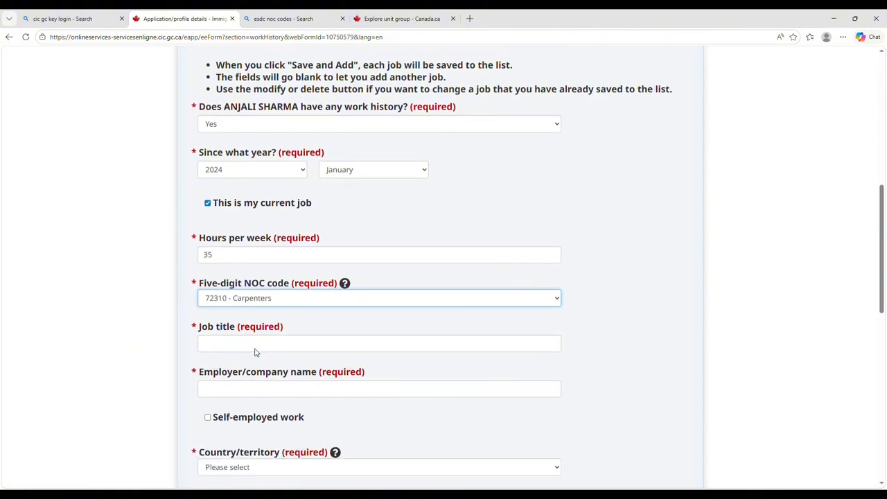
left_click(239, 343)
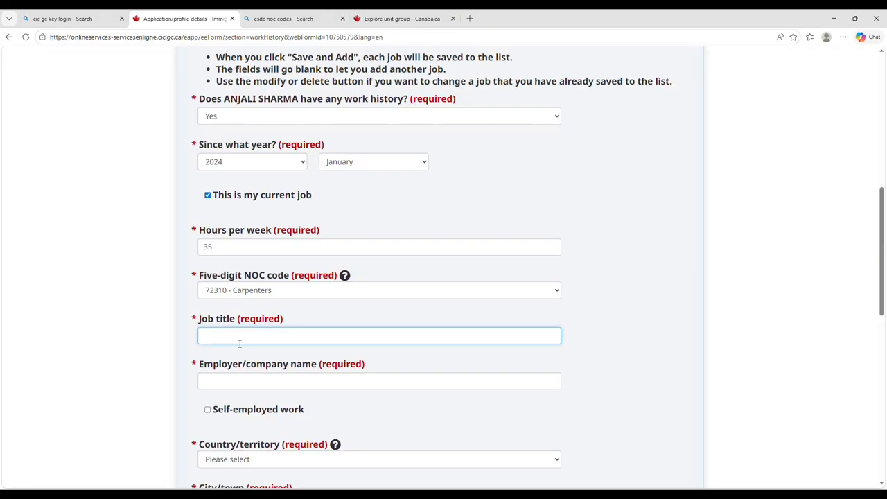
type("CARPENTER")
left_click(217, 383)
type("ABC")
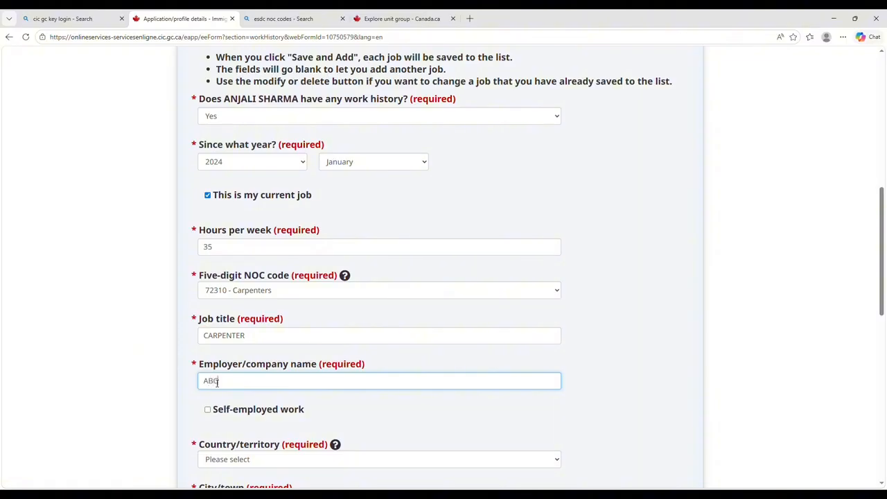
type(" CONSTRUCTION")
scroll(214, 384, "down", 2)
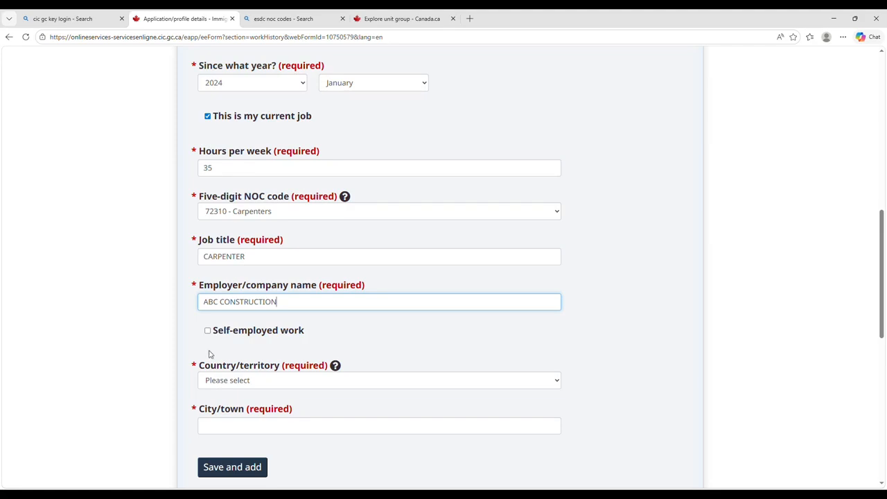
Set the job location to Canada, Ontario, Toronto.
left_click(228, 381)
type("cam")
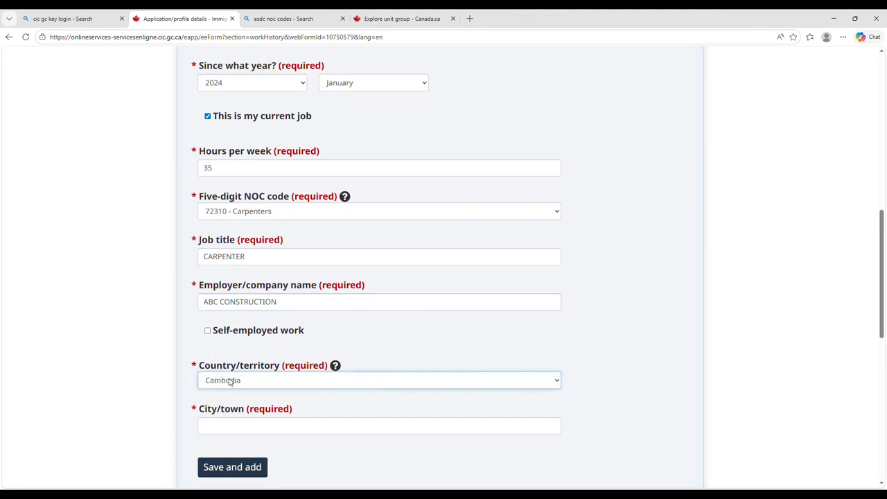
type("eroon")
key("Down")
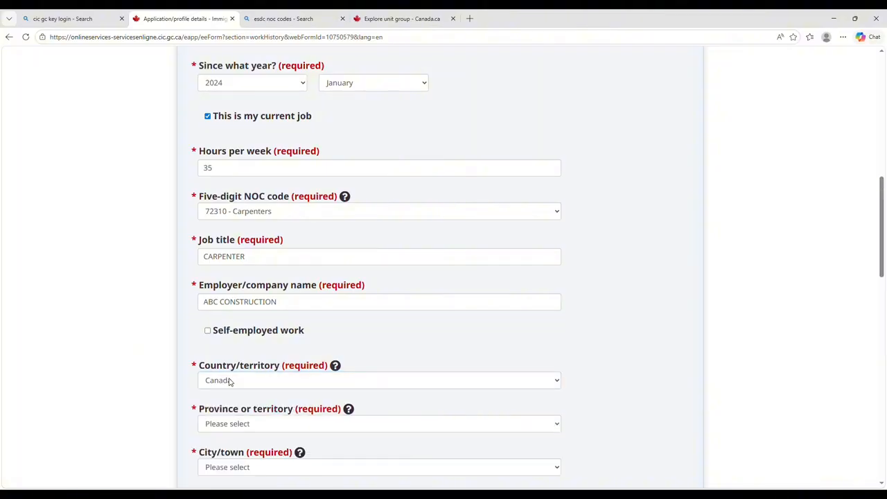
scroll(231, 382, "down", 2)
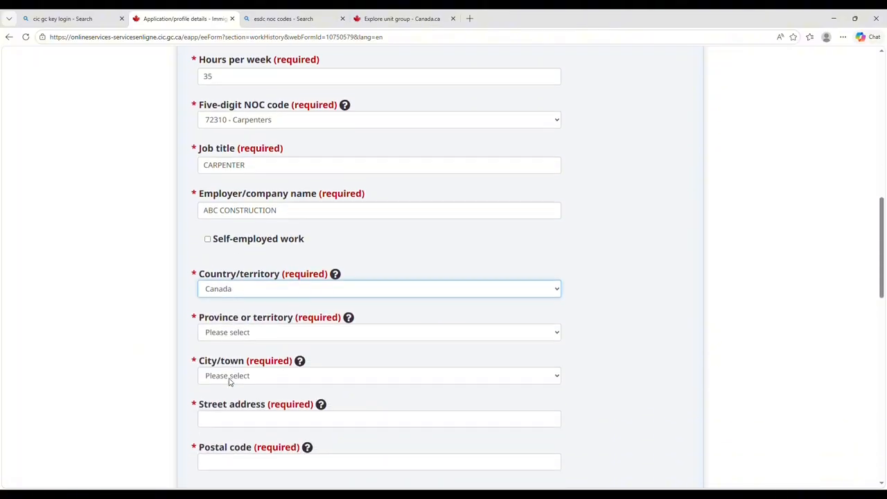
left_click(228, 332)
type("o")
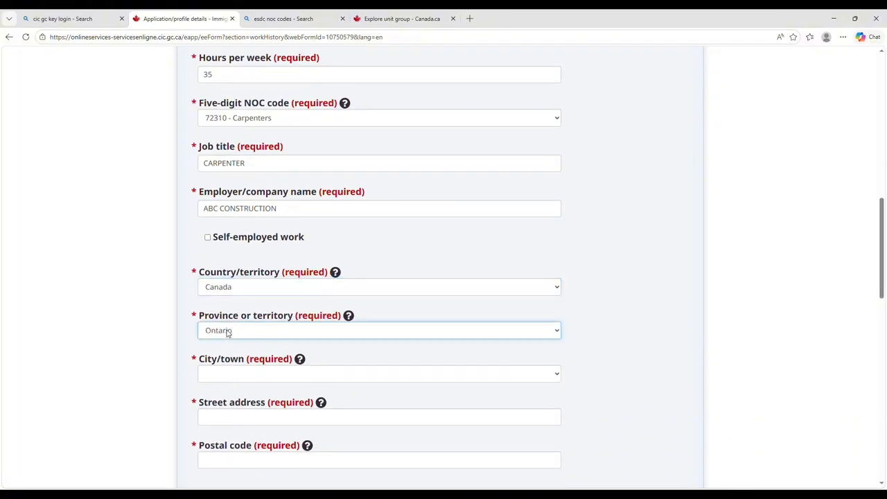
left_click(242, 375)
type("y")
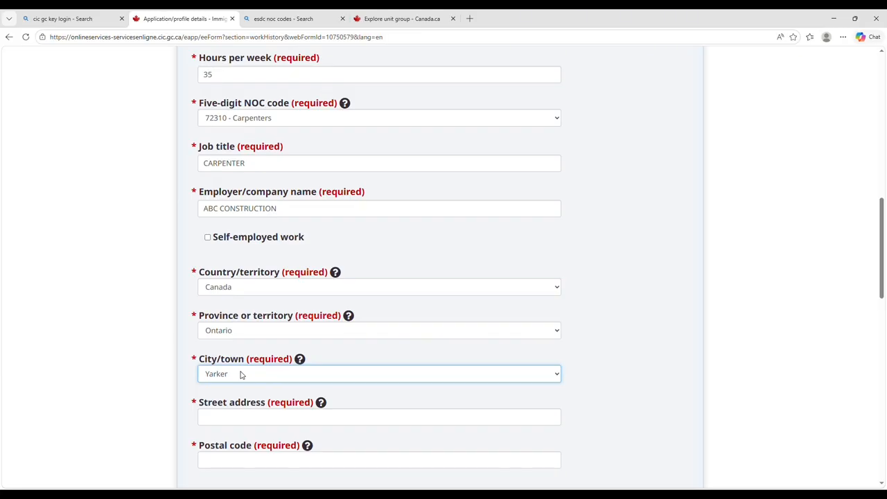
type("terthutortot")
key("Up")
scroll(241, 374, "down", 1)
Fill in the employer's street address and postal code, then review the form.
left_click(232, 353)
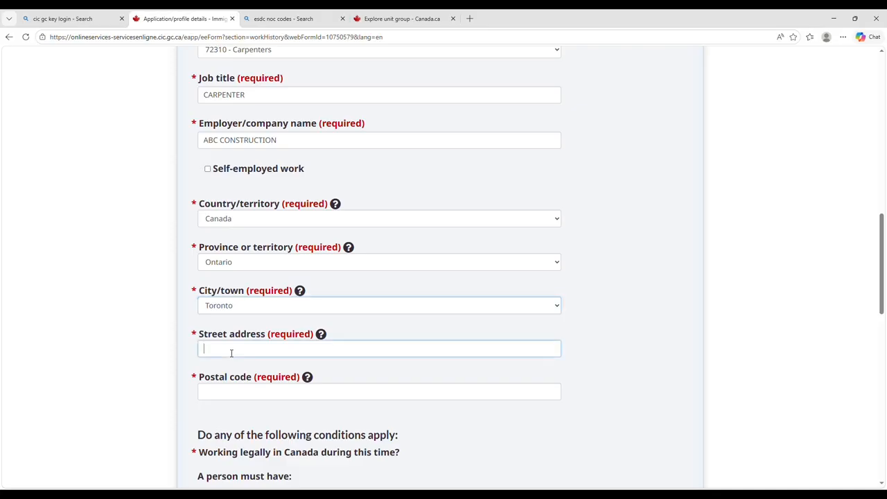
type("123 ")
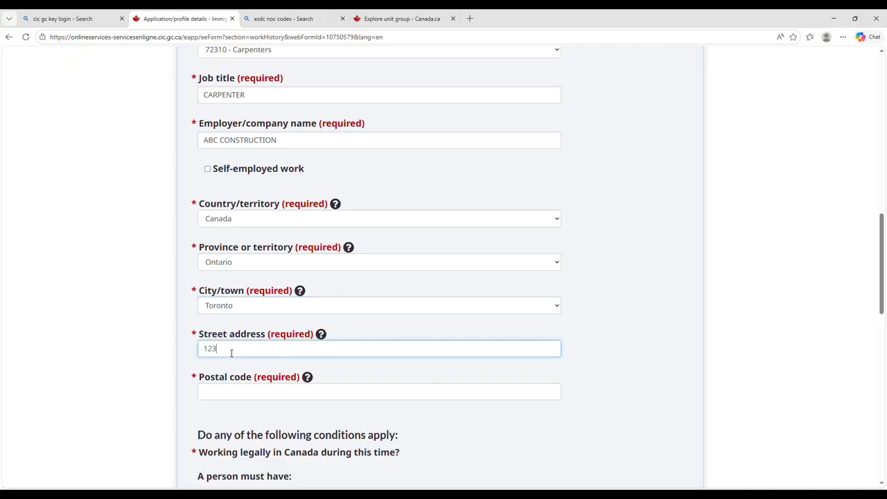
type("ABS")
left_click(225, 392)
type("L")
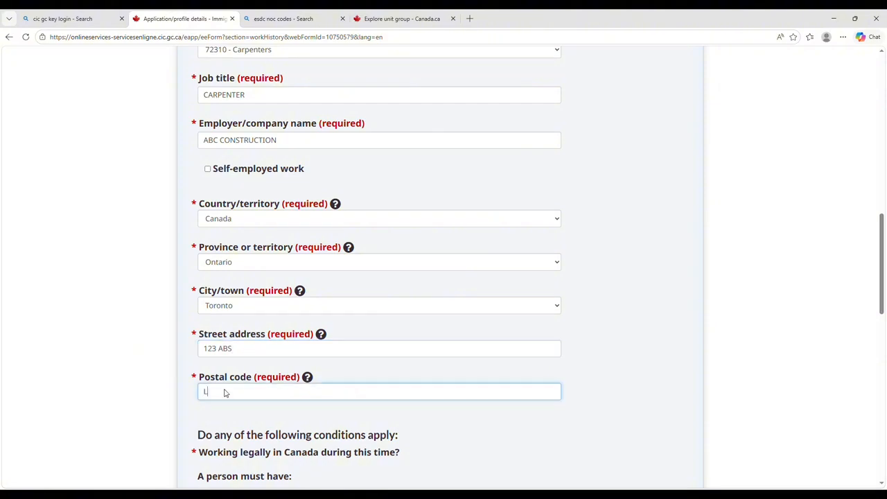
type("6R 0L8")
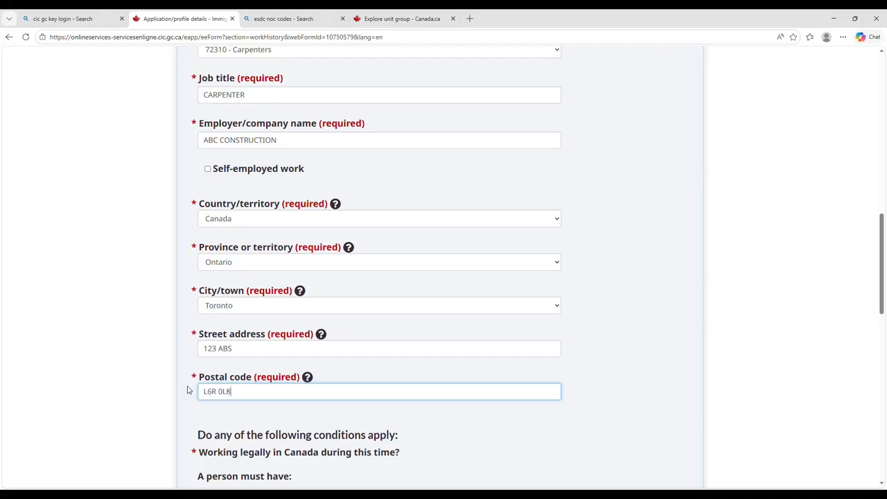
scroll(187, 388, "down", 1)
scroll(187, 389, "down", 4)
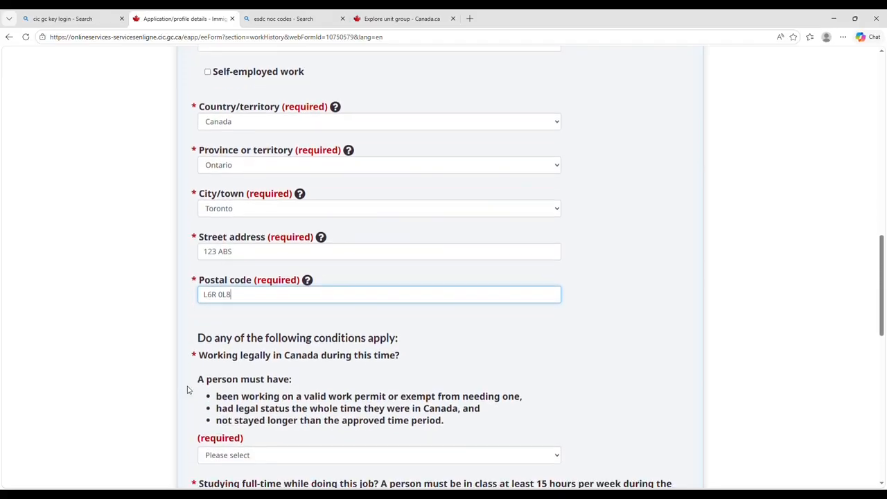
scroll(187, 390, "up", 1)
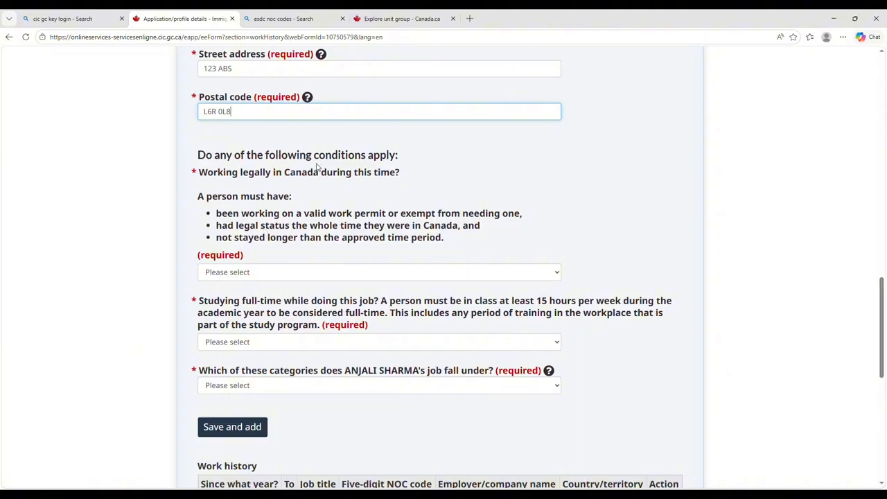
scroll(381, 184, "up", 2)
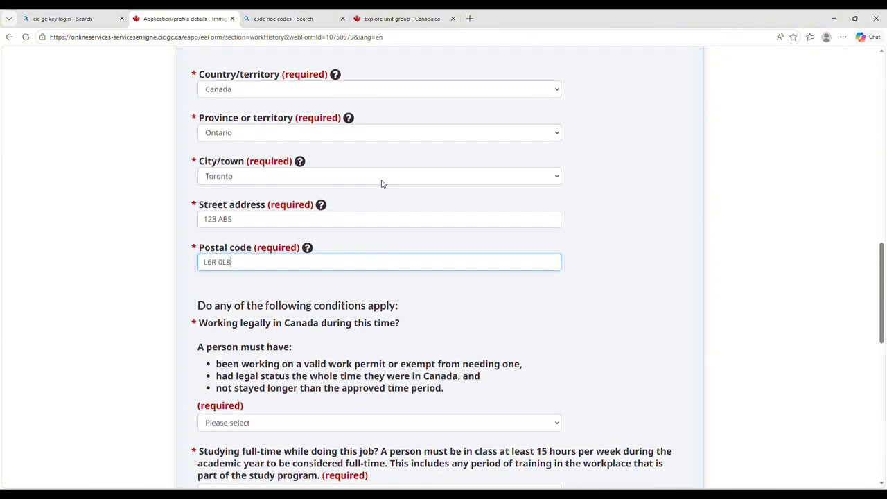
scroll(381, 183, "up", 3)
scroll(381, 184, "down", 6)
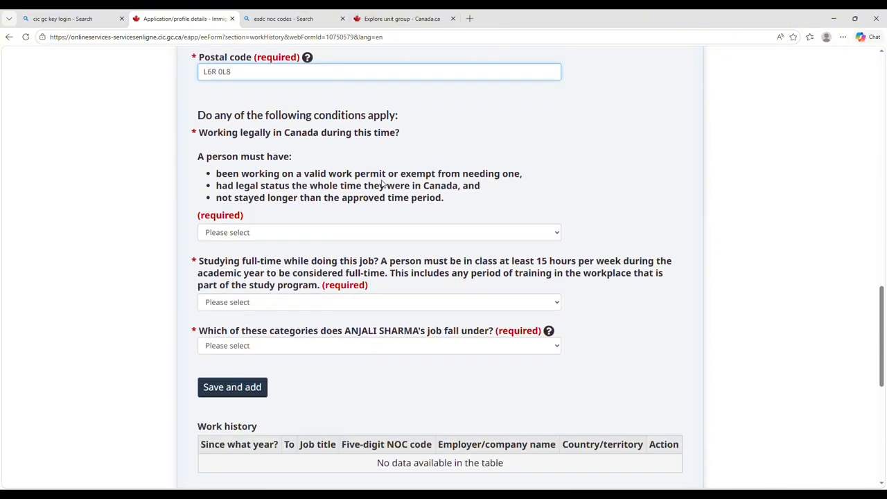
scroll(381, 184, "up", 3)
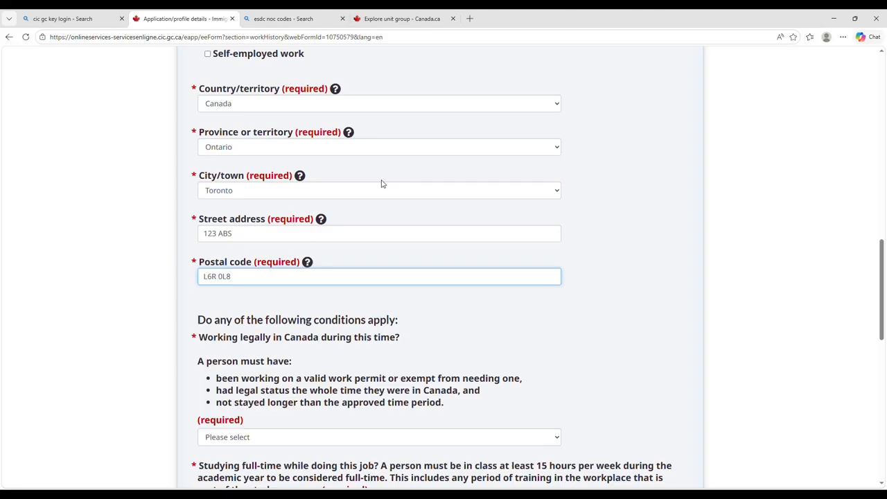
scroll(381, 184, "down", 3)
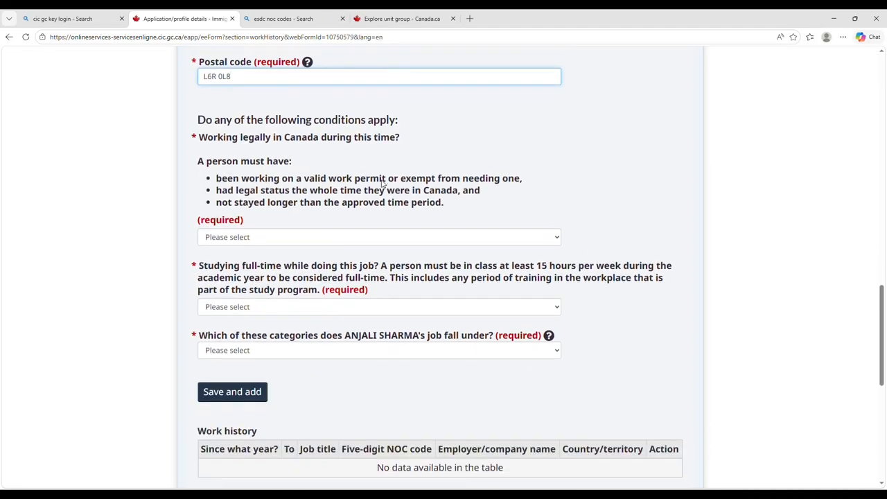
Answer Yes to working legally in Canada and No to full-time study.
left_click(293, 237)
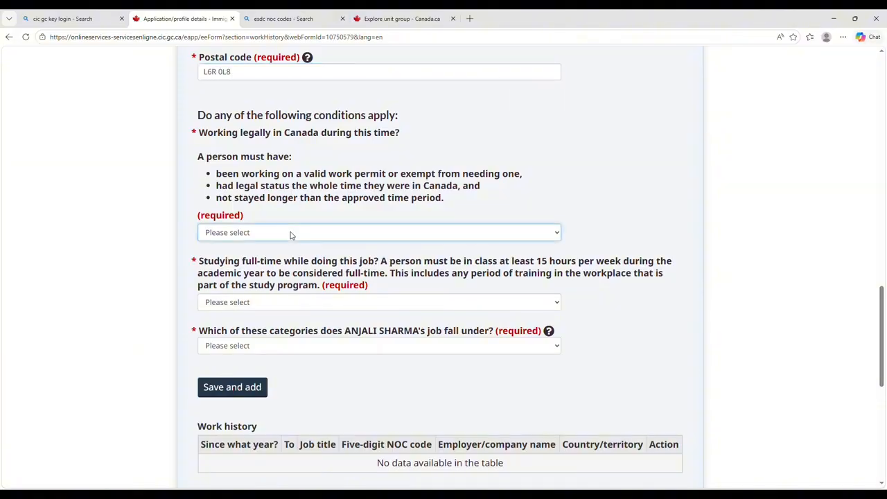
left_click(283, 273)
scroll(282, 273, "down", 1)
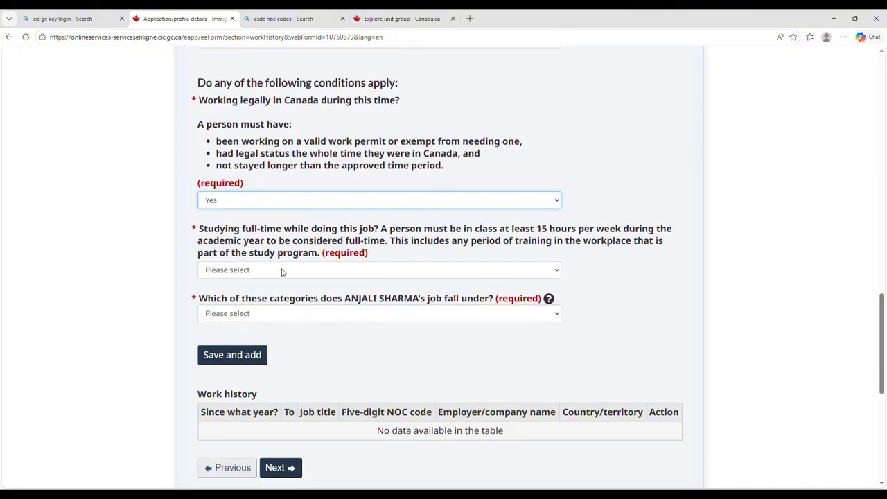
key("Tab")
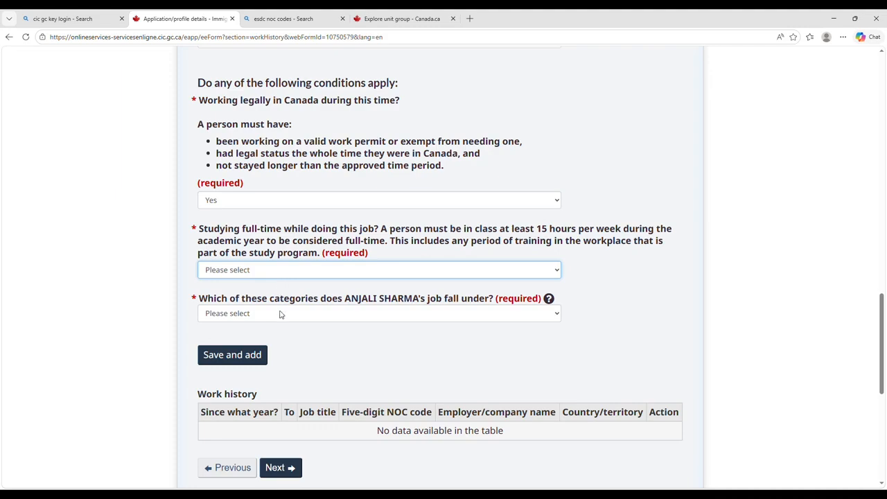
key("n")
Set the job category to work permit required, no LMIA, and add the job.
left_click(289, 314)
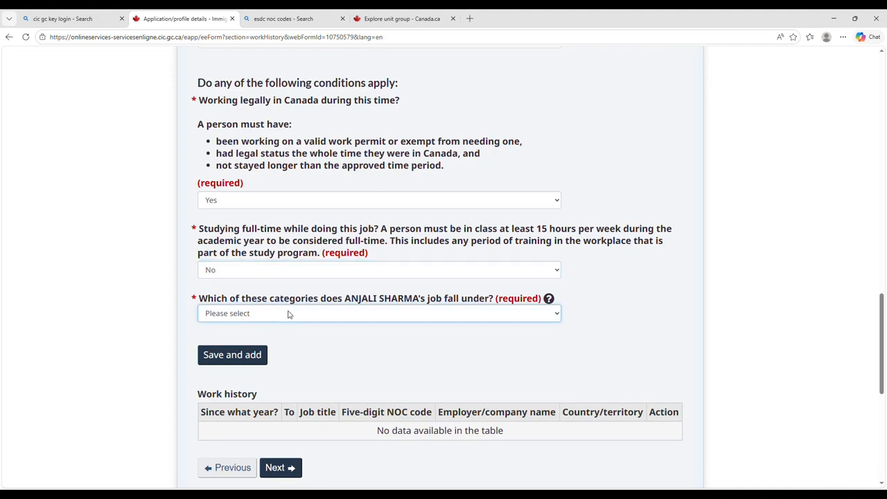
key("Down")
left_click(260, 360)
scroll(287, 353, "down", 5)
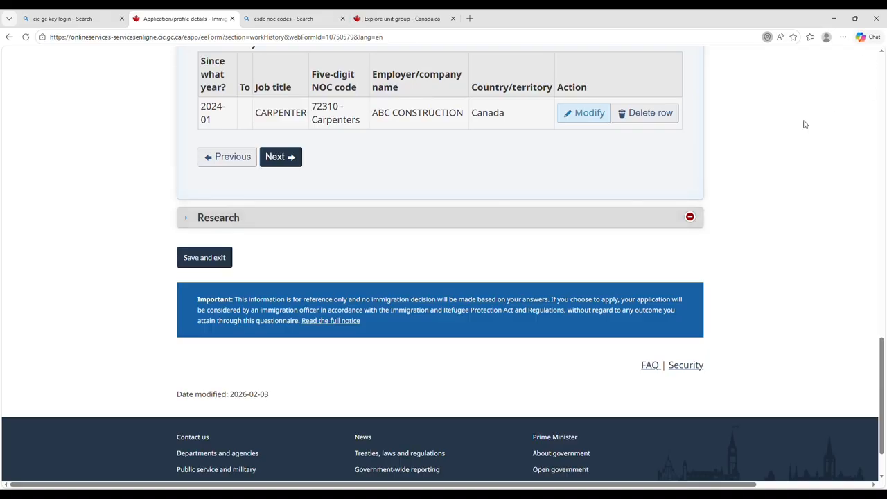
scroll(526, 168, "up", 1)
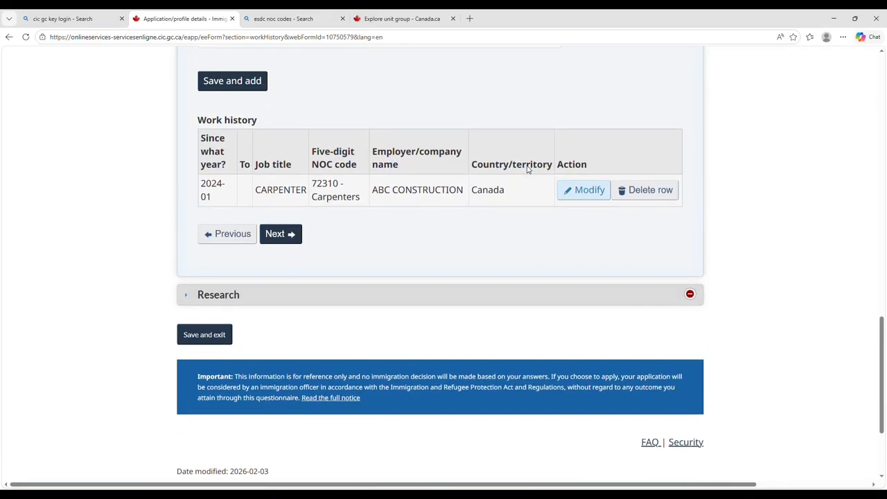
scroll(526, 168, "up", 7)
scroll(526, 169, "down", 8)
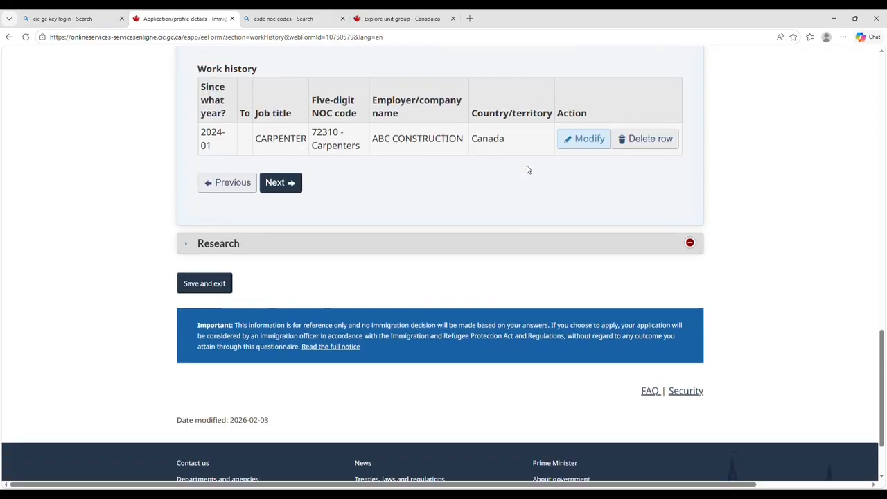
scroll(527, 169, "up", 6)
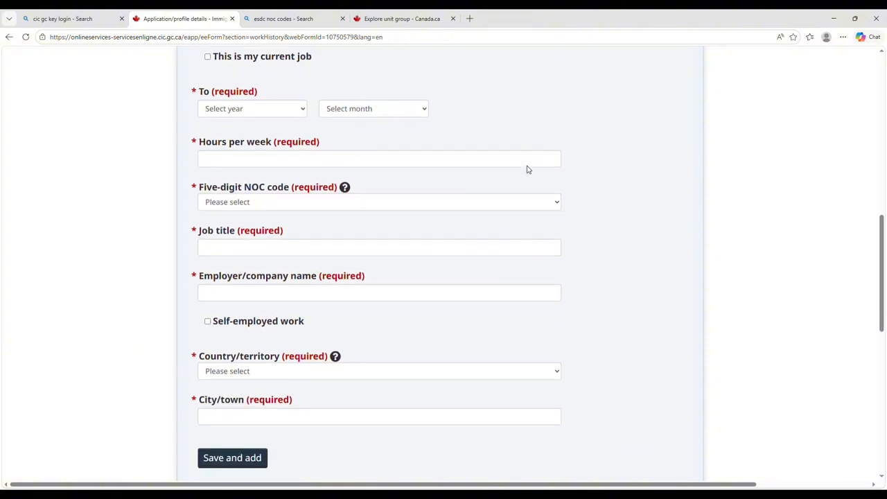
scroll(526, 168, "down", 7)
scroll(527, 168, "up", 1)
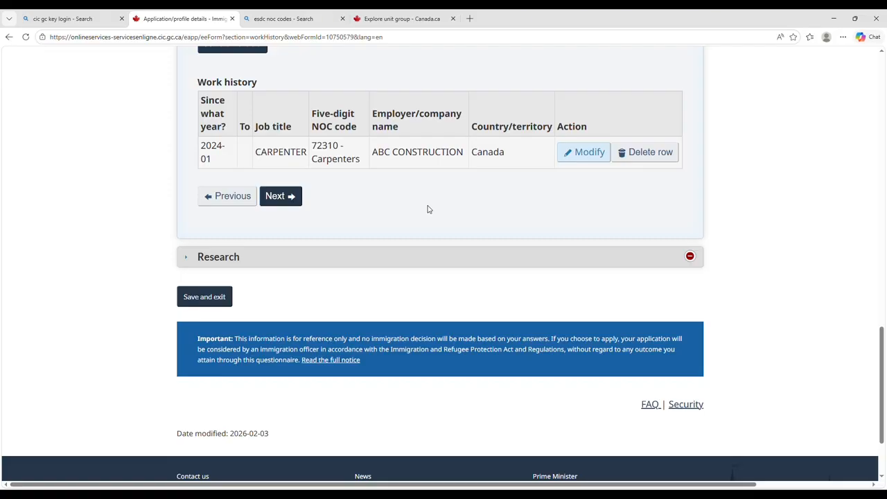
In Research, set 'Do you agree to answer these questions?' to No and save work history.
left_click(379, 256)
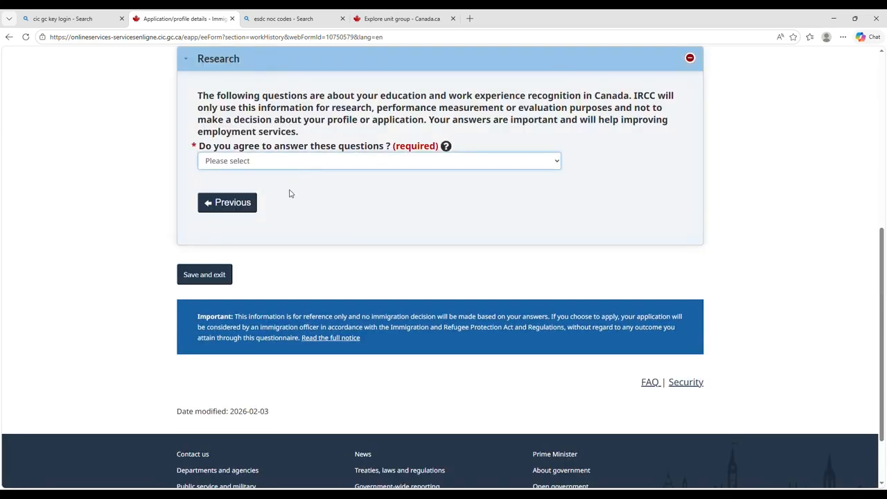
left_click(290, 190)
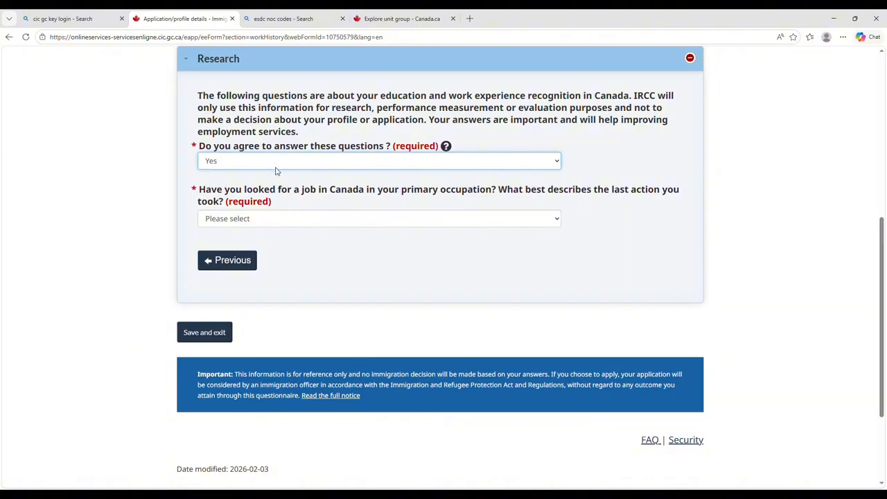
left_click(275, 222)
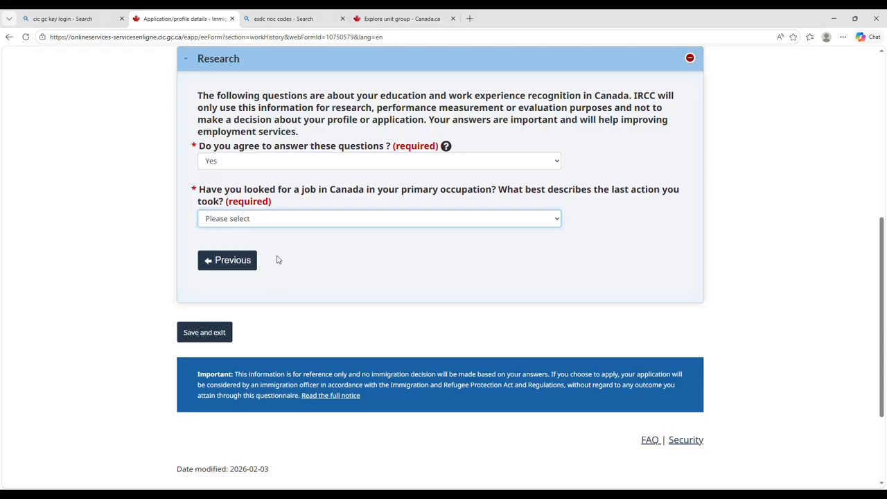
key("Down")
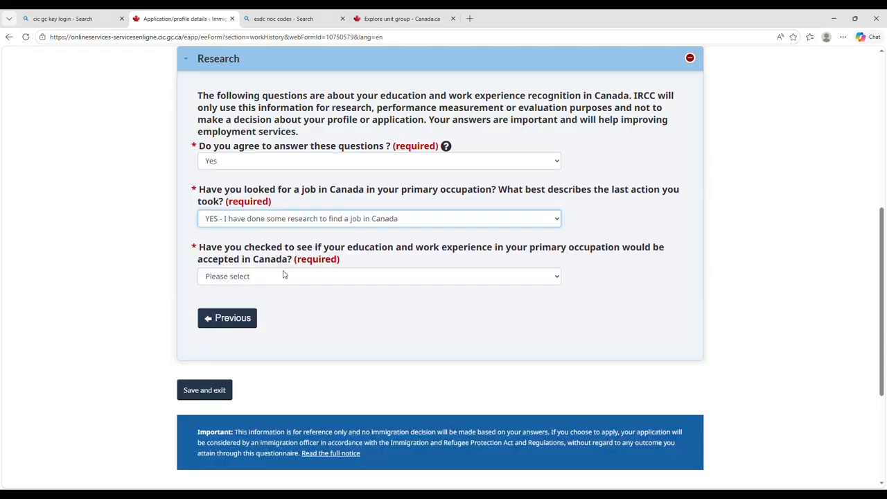
left_click(283, 275)
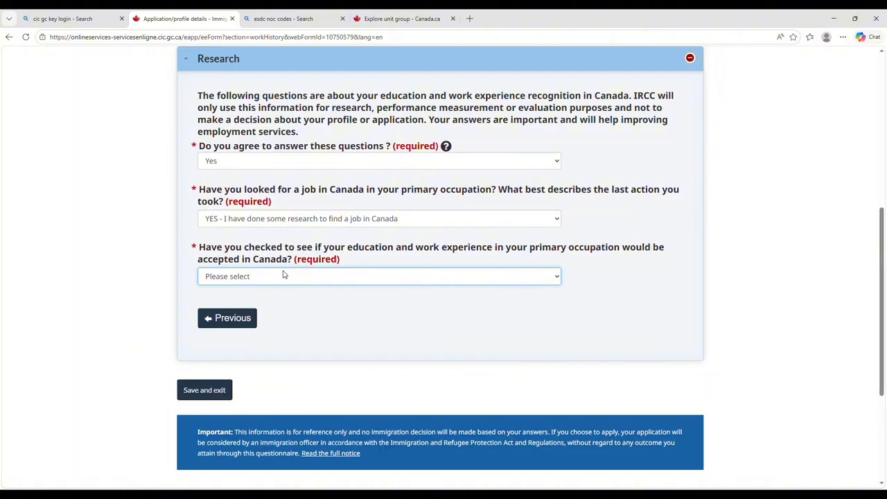
left_click(264, 165)
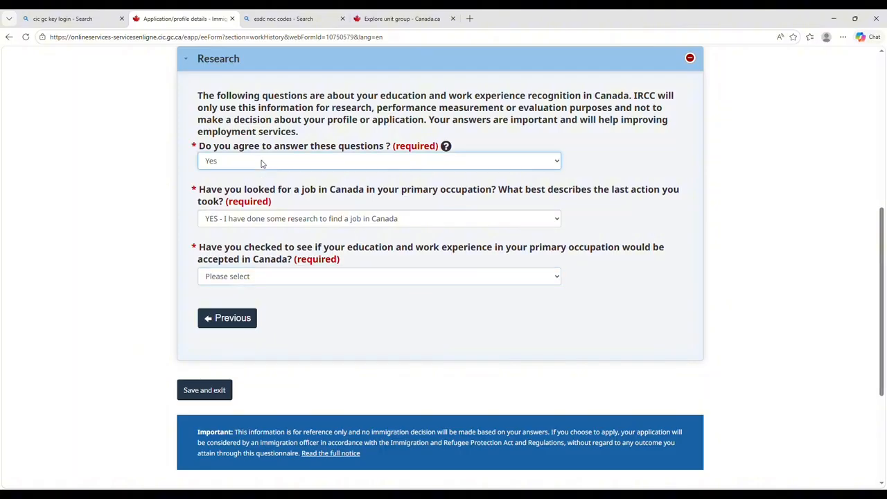
key("Down")
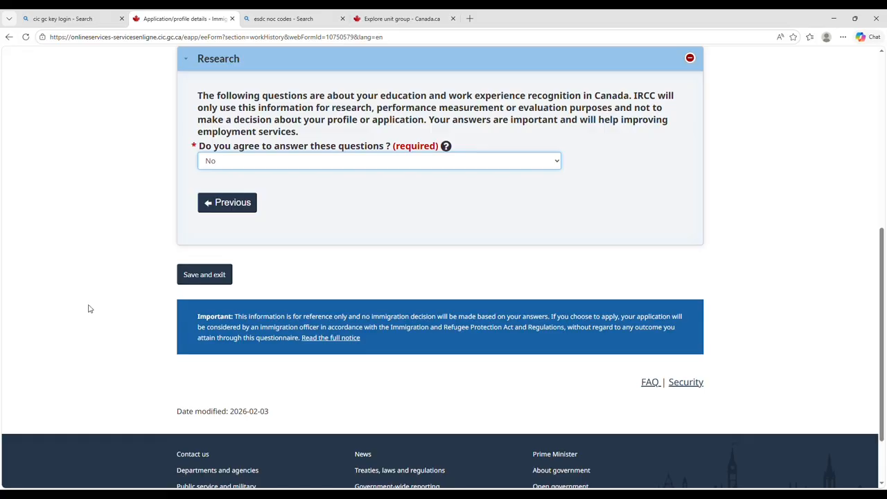
left_click(187, 273)
Review the checklist showing Work history Complete, then choose Save and exit.
scroll(186, 272, "down", 3)
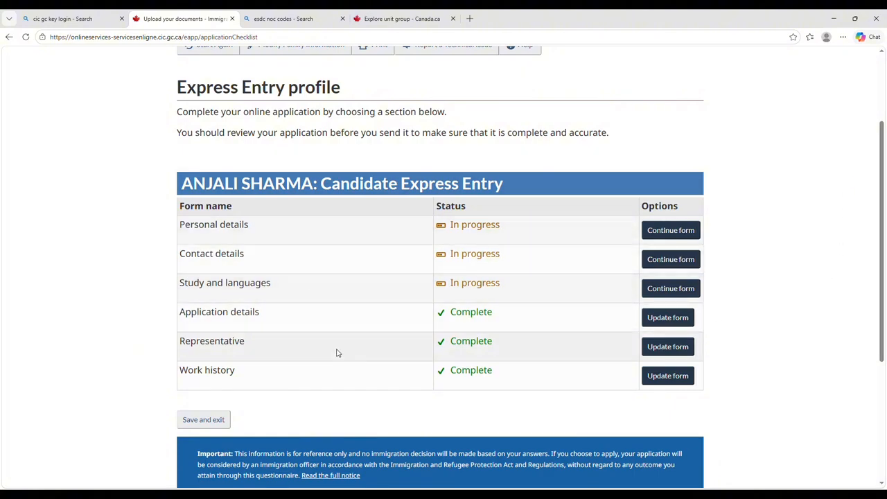
scroll(471, 315, "down", 1)
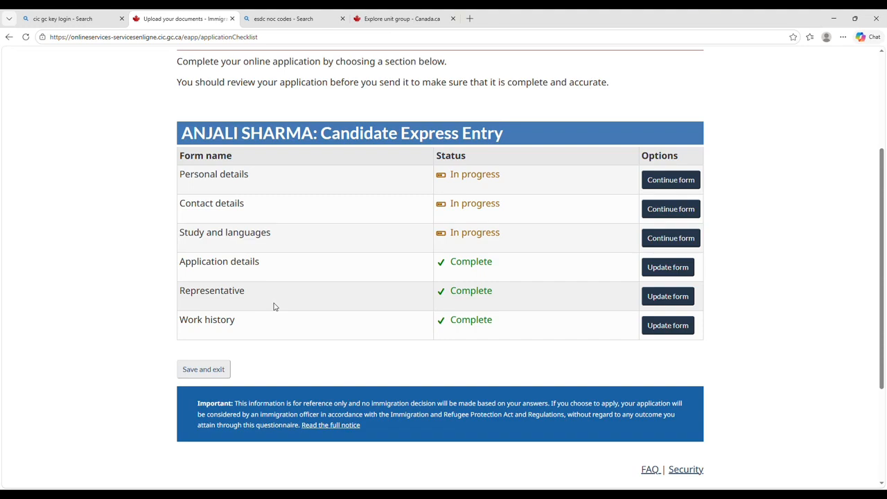
left_click(195, 373)
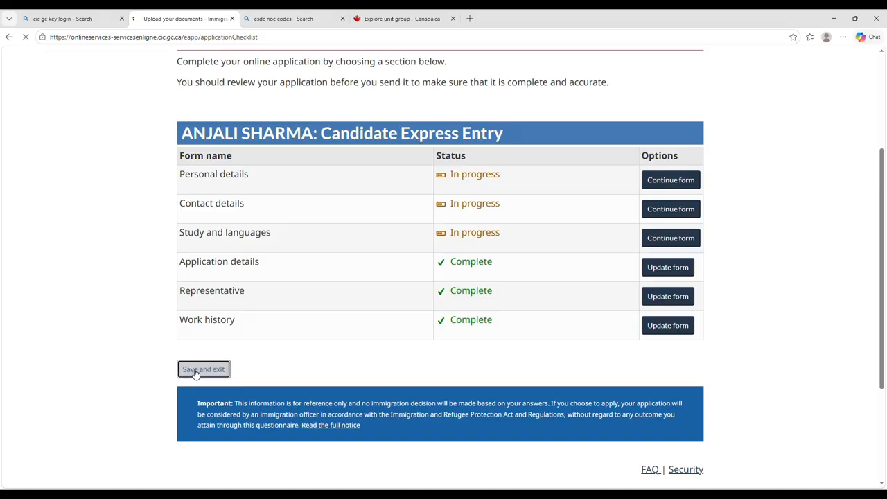